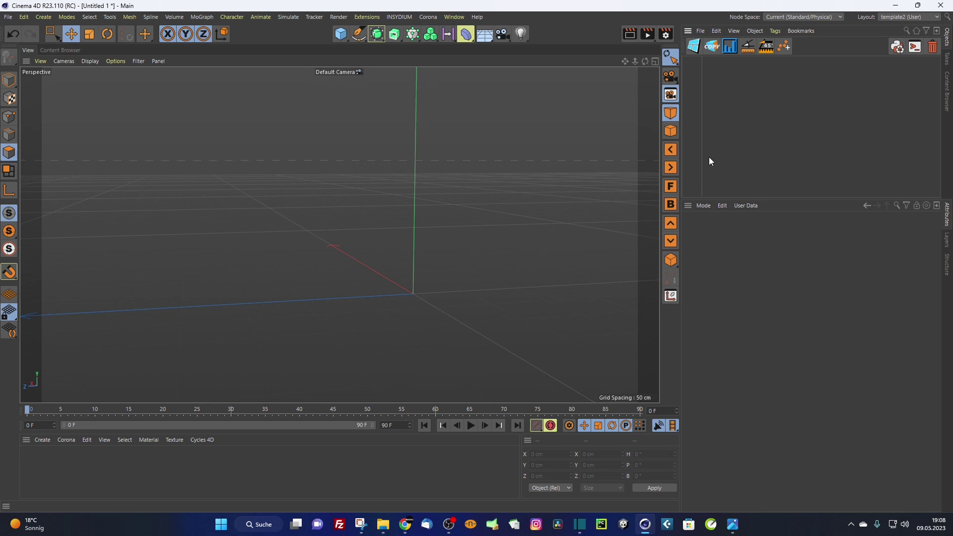
Add a C4D Windows 2023 object to the empty scene and delete it.
click(693, 47)
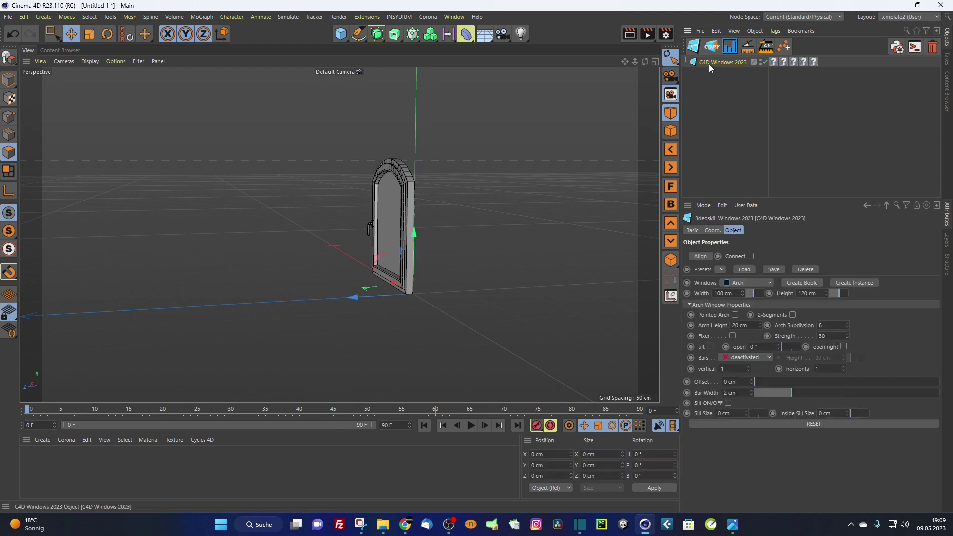
key(Delete)
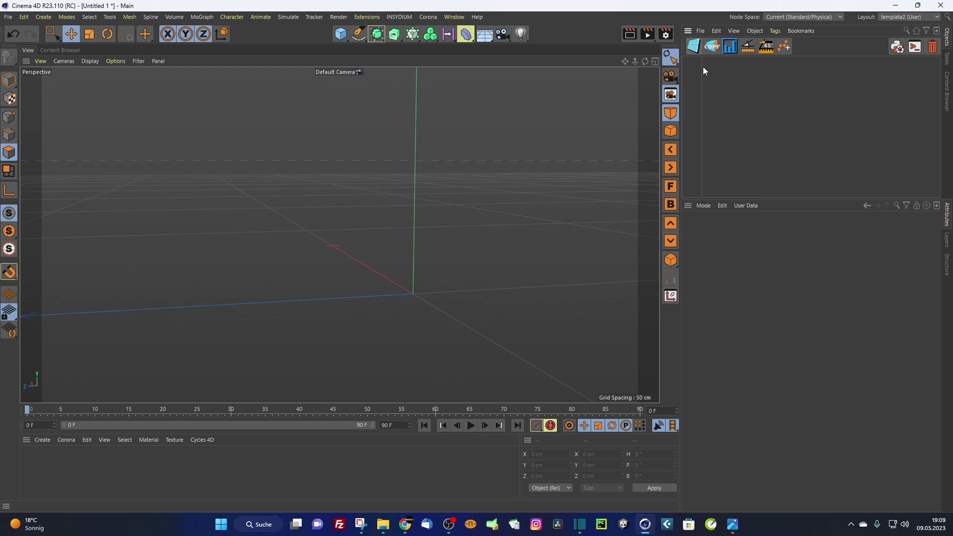
Check the file asset and database paths in the Preferences, and close the window.
click(24, 17)
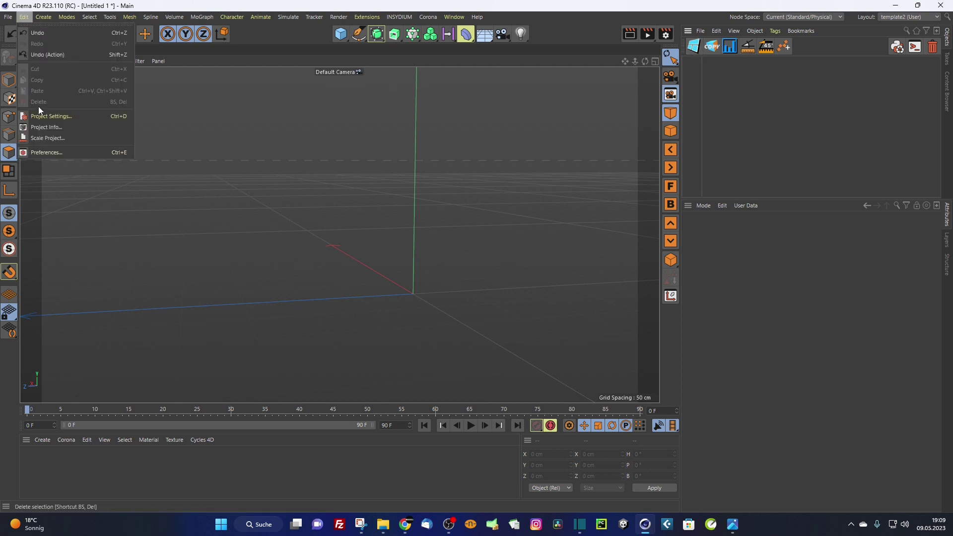
click(57, 152)
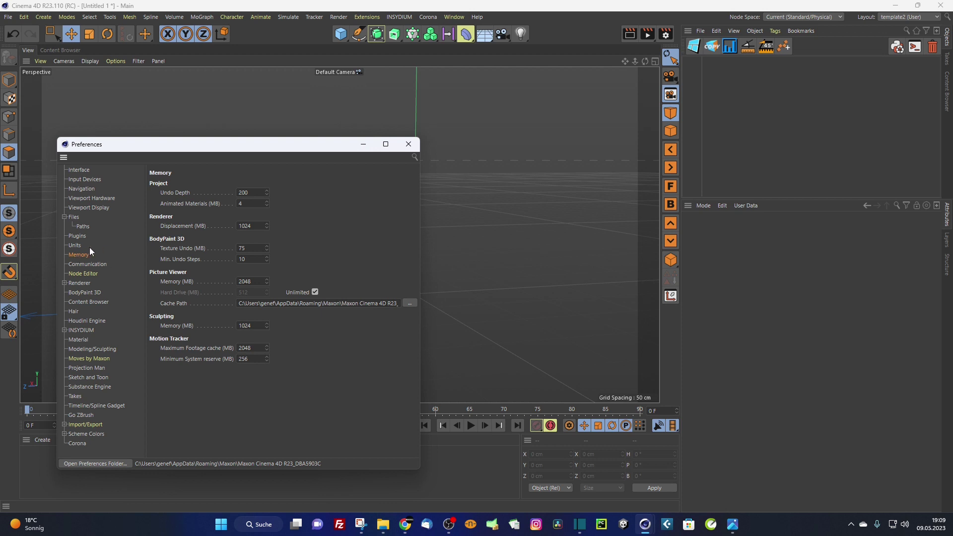
click(83, 227)
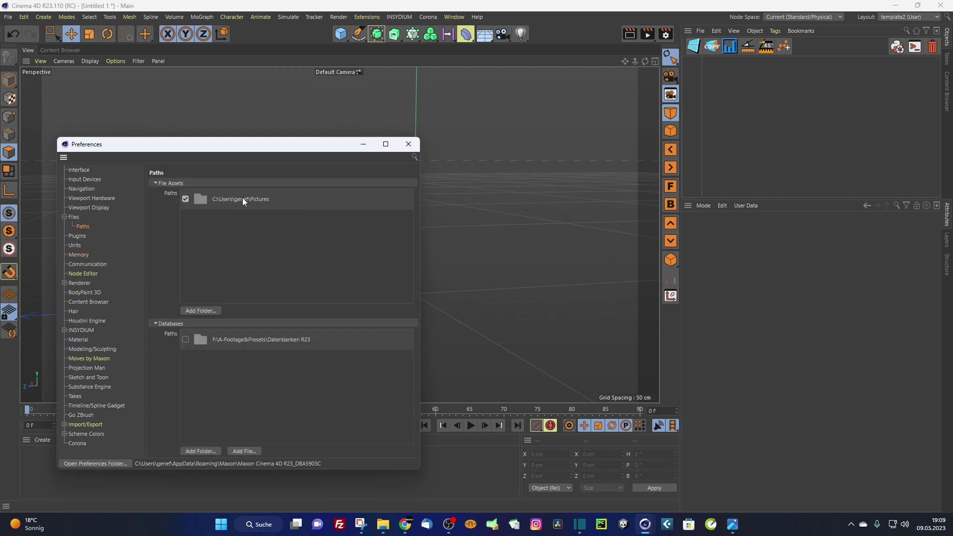
click(408, 144)
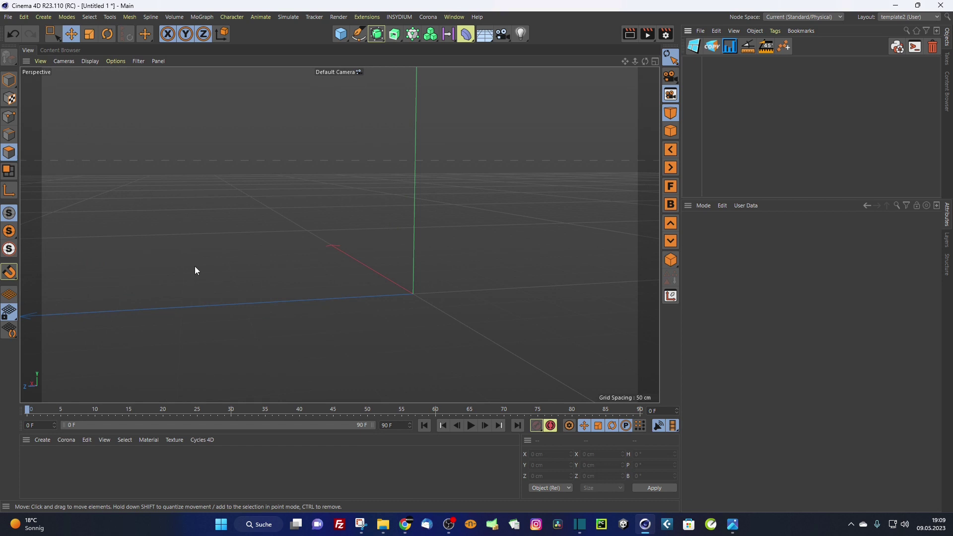
Open the Cinema 4D preferences folder from the Preferences and close the Preferences window.
click(8, 17)
mouse_move(24, 17)
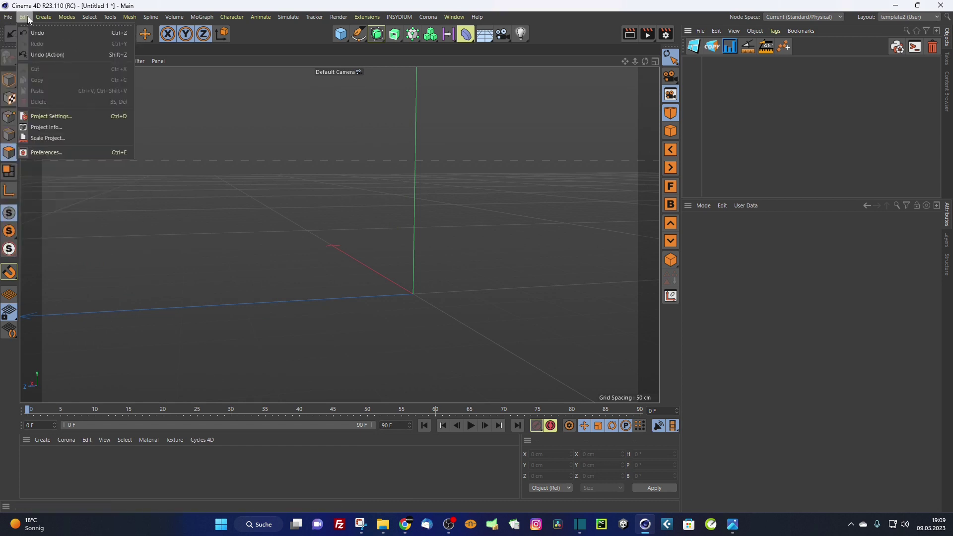
click(59, 150)
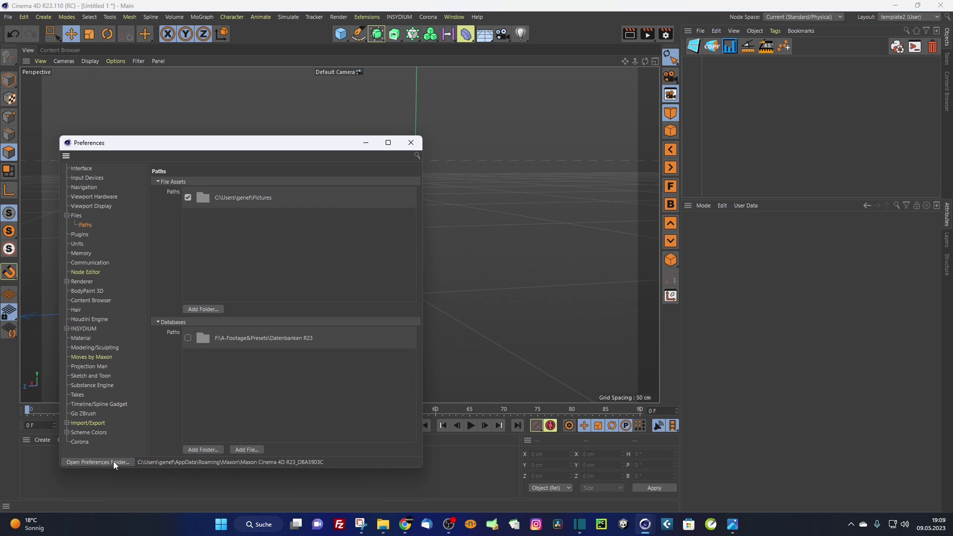
click(410, 143)
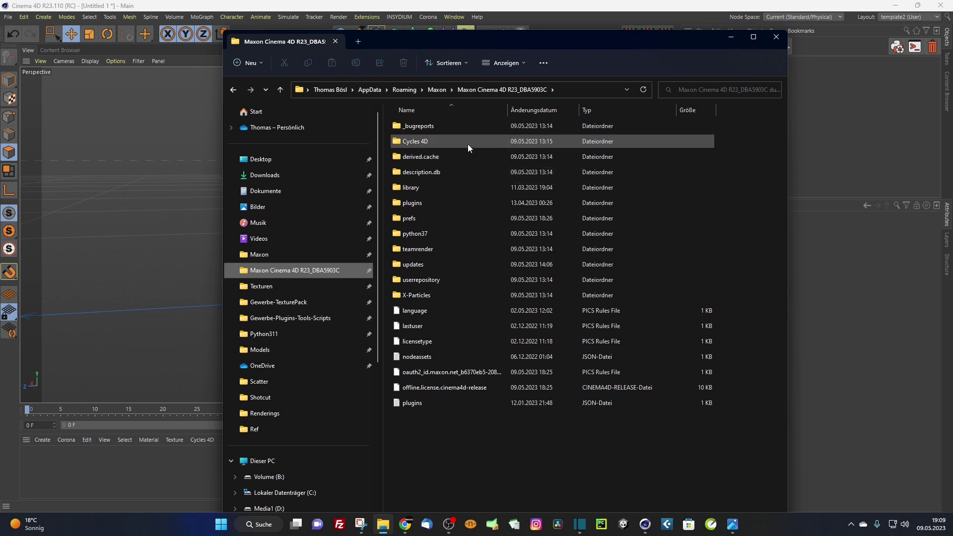
Select all subfolders of the preferences folder except library and plugins.
click(453, 126)
shift+click(449, 297)
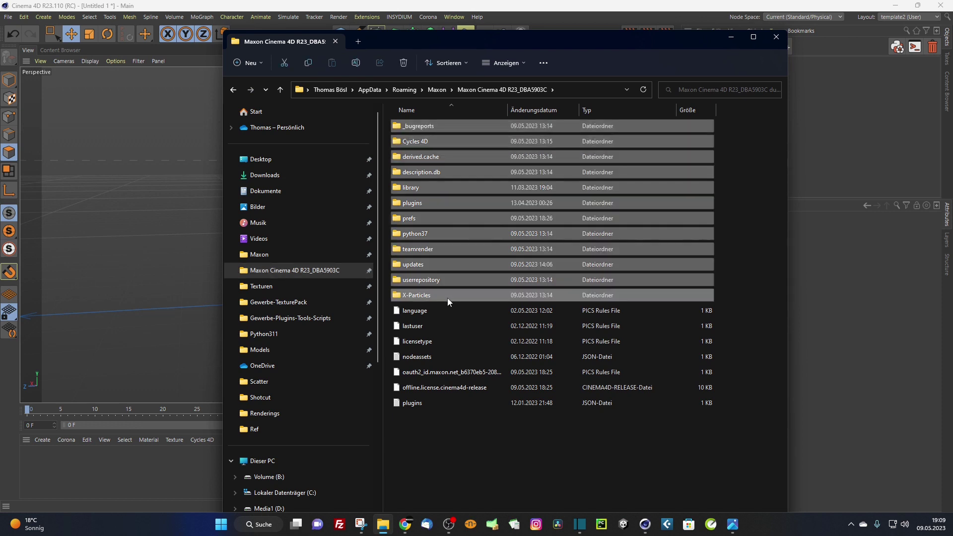
ctrl+click(419, 189)
ctrl+click(421, 203)
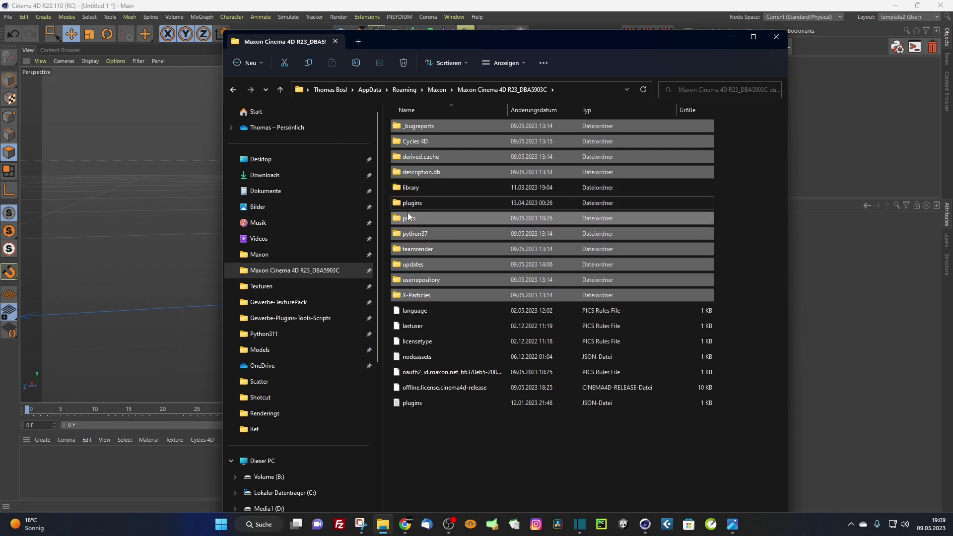
ctrl+click(480, 189)
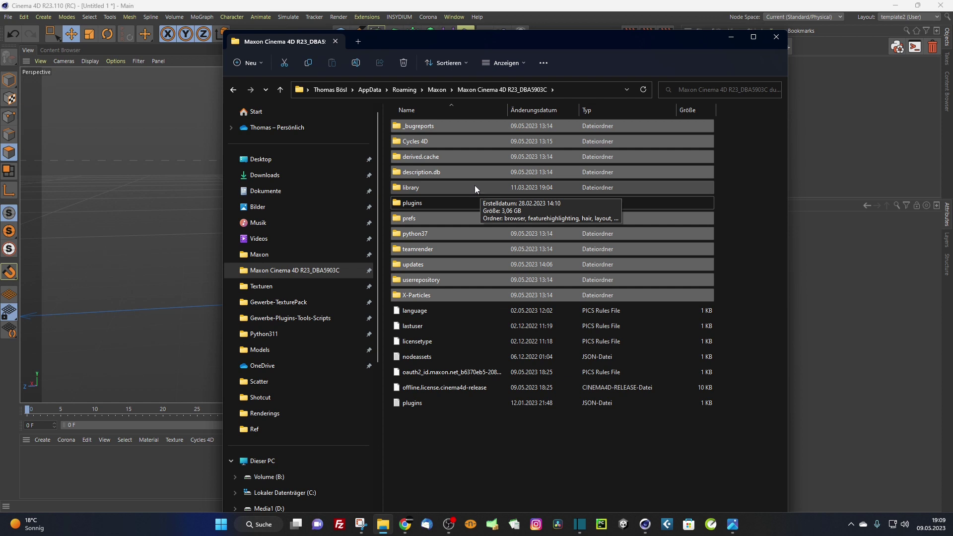
ctrl+click(442, 186)
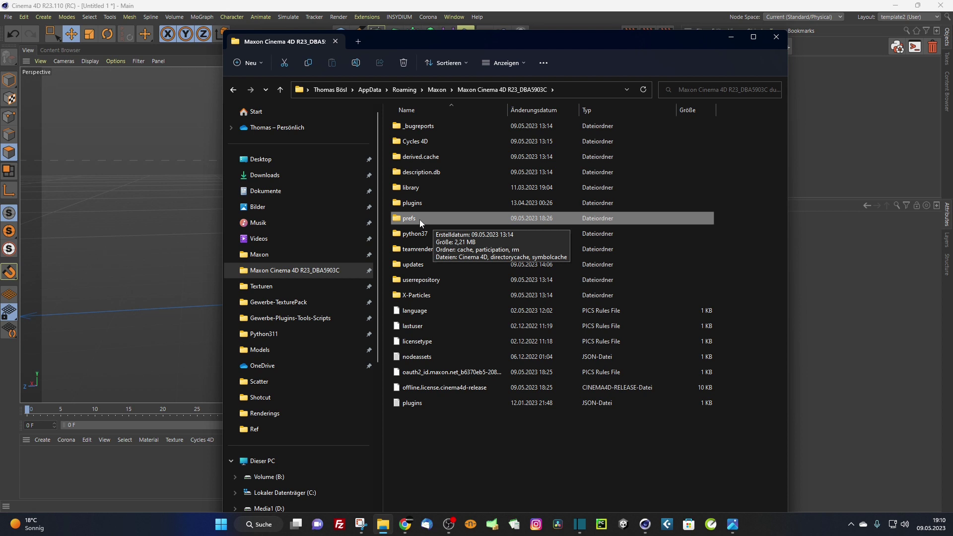
Open the prefs folder and select everything in it except the Cinema 4D file.
double_click(419, 219)
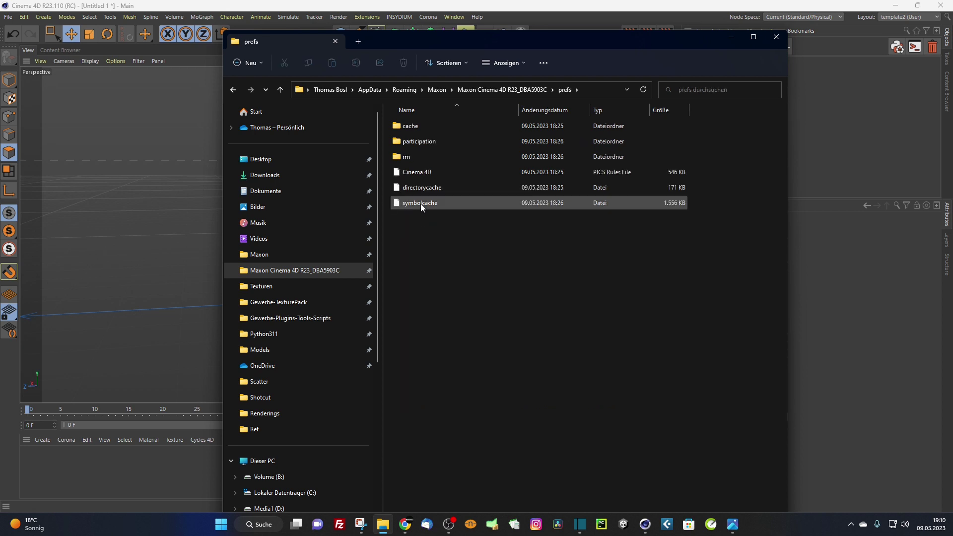
click(435, 126)
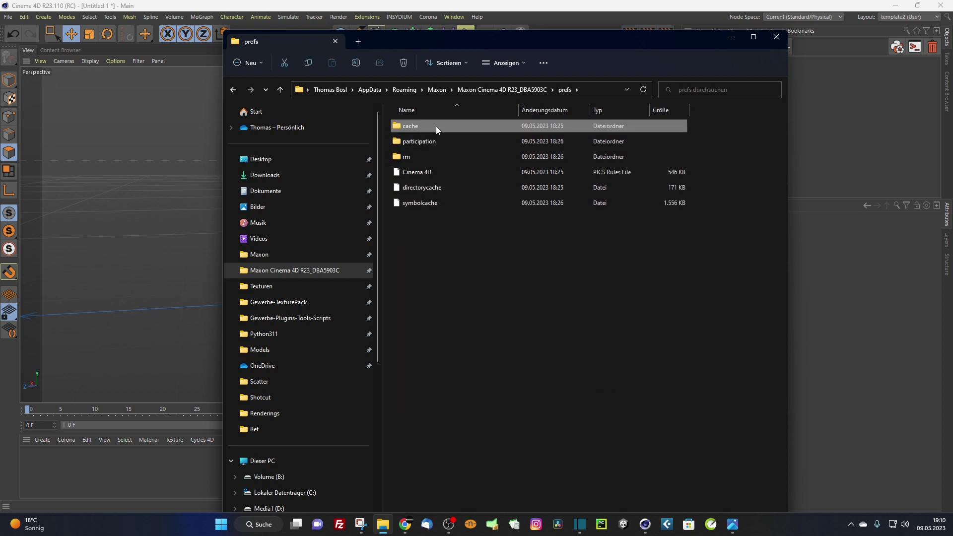
shift+click(431, 202)
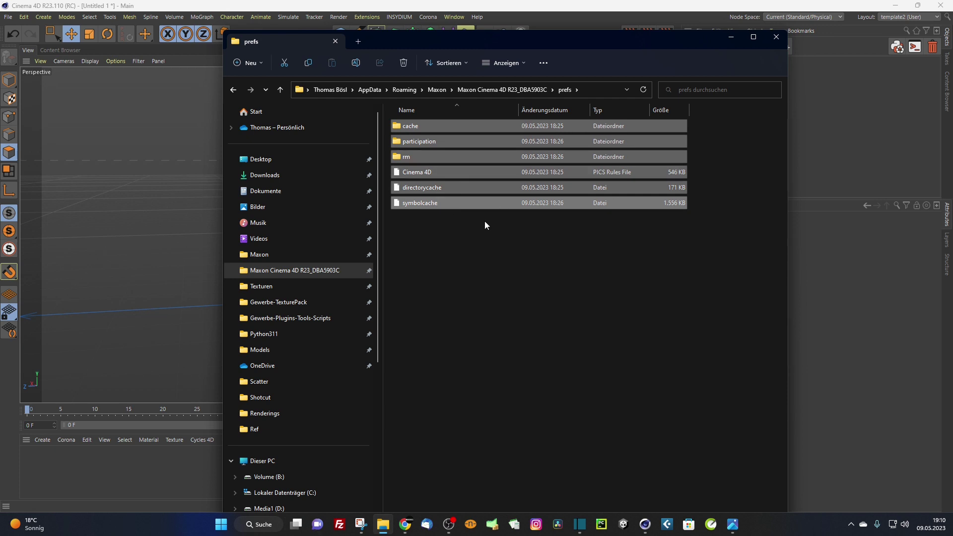
ctrl+click(435, 172)
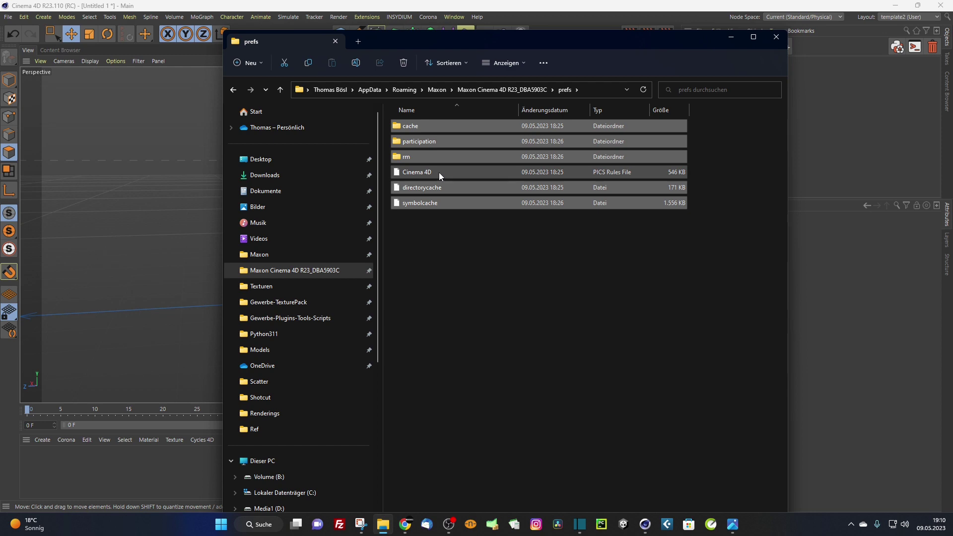
Close Cinema 4D and minimize the Shotcut window behind the prefs folder.
click(945, 5)
click(481, 294)
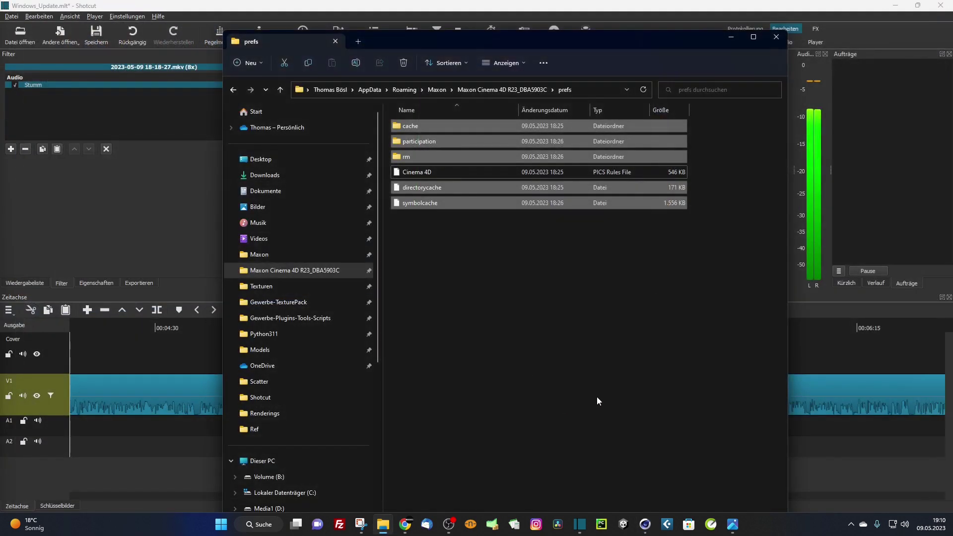
click(895, 5)
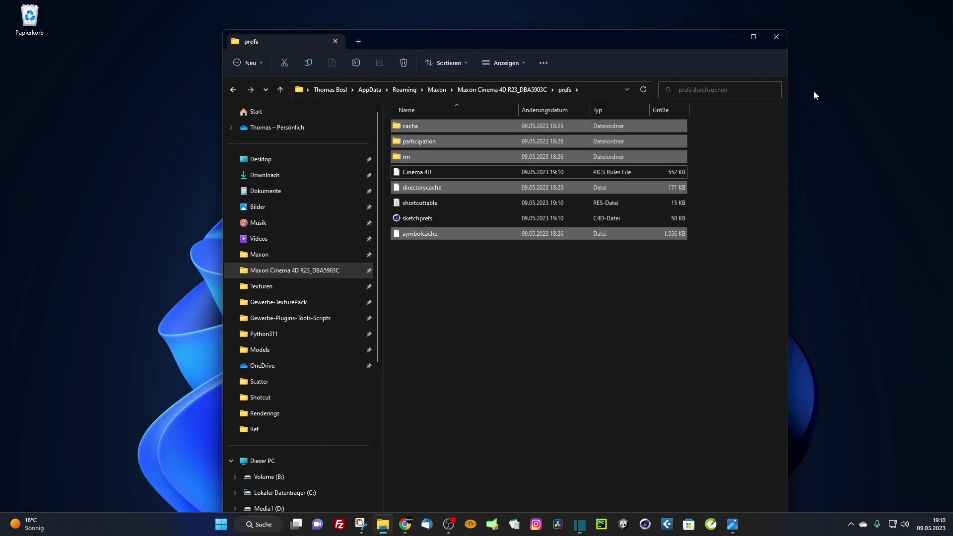
Delete everything in the prefs folder except the Cinema 4D file.
click(433, 125)
shift+click(428, 230)
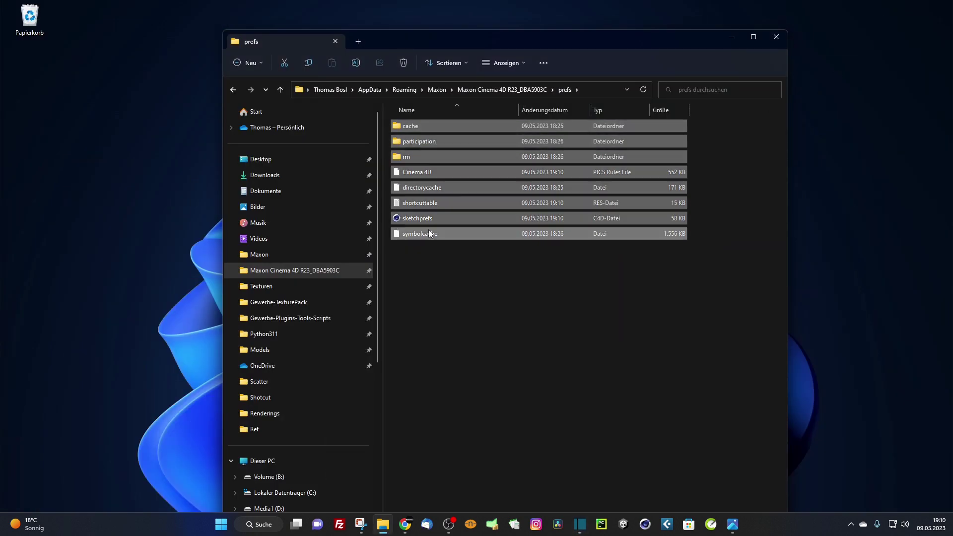
ctrl+click(431, 172)
key(Delete)
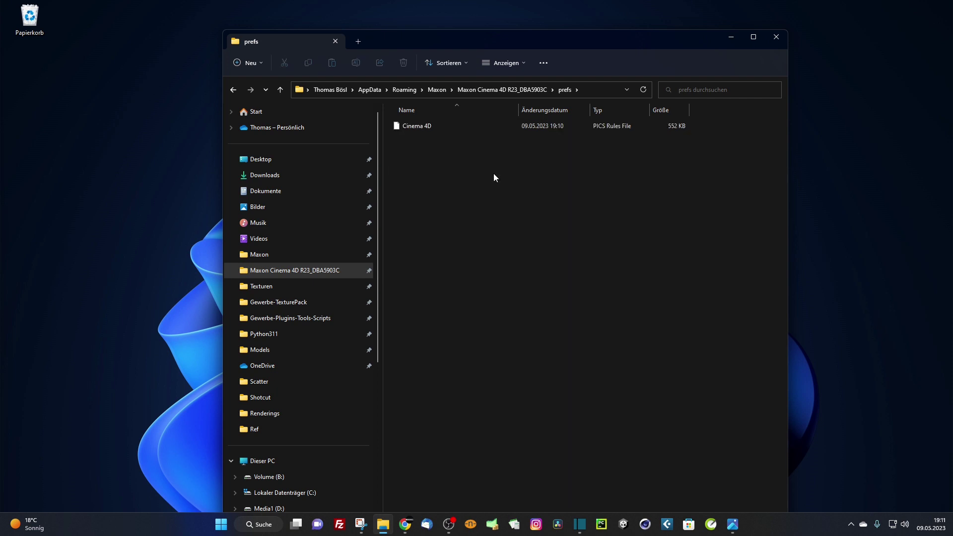
Start Cinema 4D again and move the prefs folder window aside.
click(645, 526)
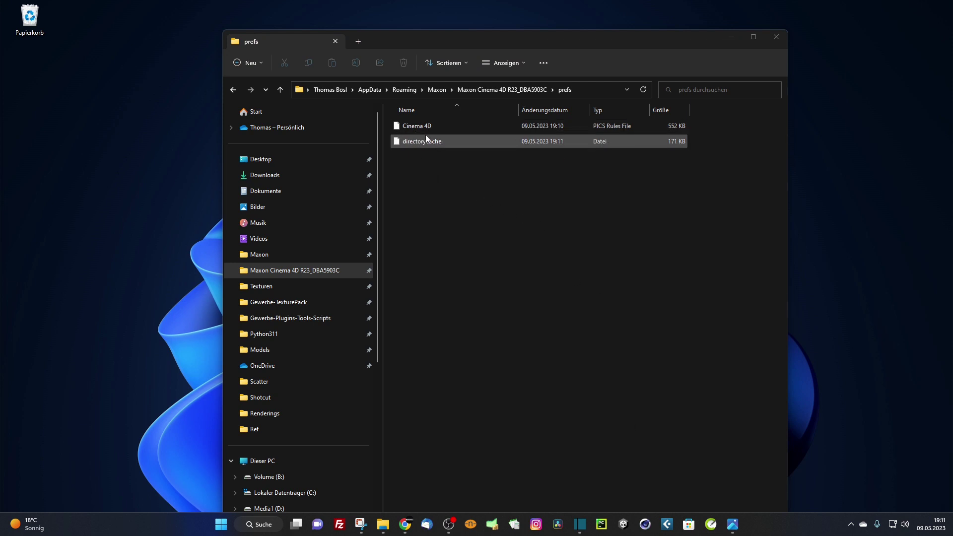
drag(441, 39, 160, 81)
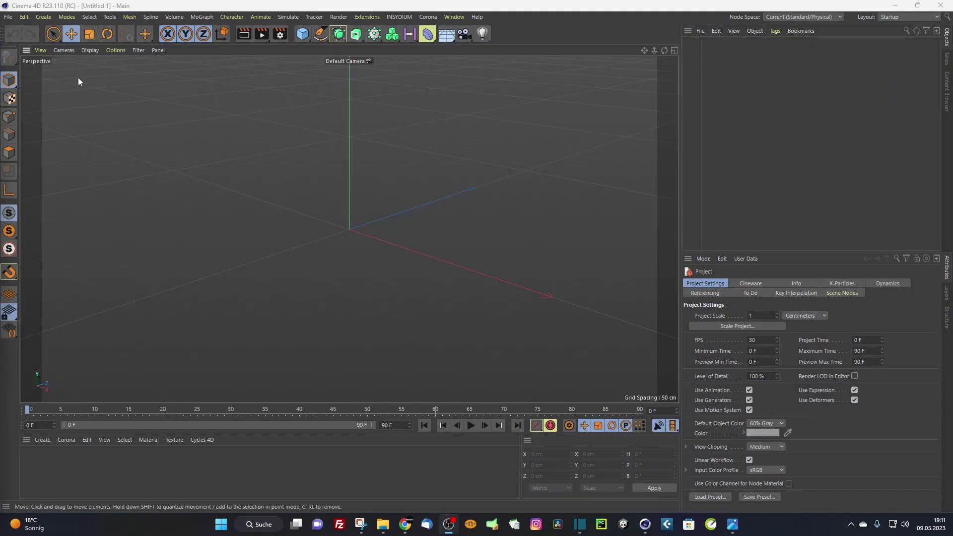
Review the Files, Paths and Memory pages of the Preferences, and close the window.
click(26, 17)
click(59, 152)
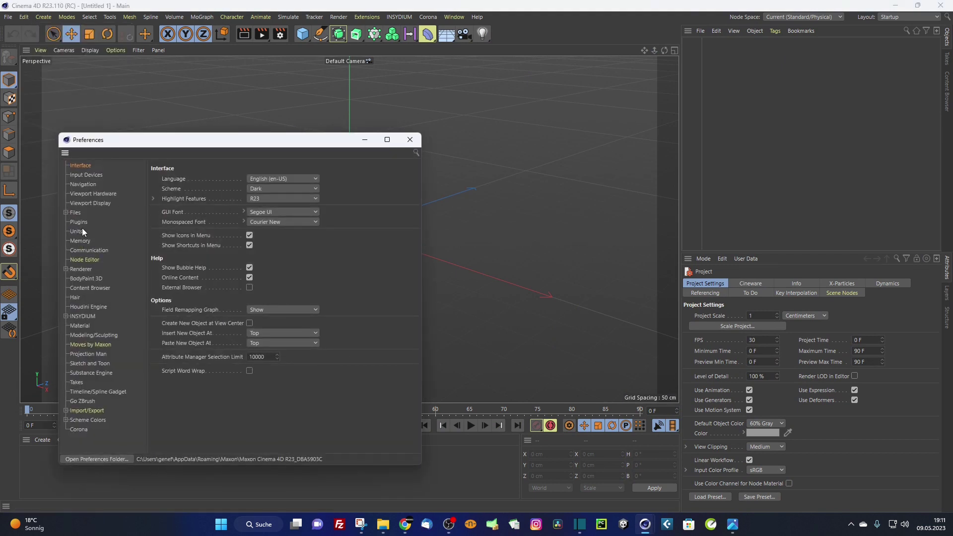
click(74, 213)
click(66, 212)
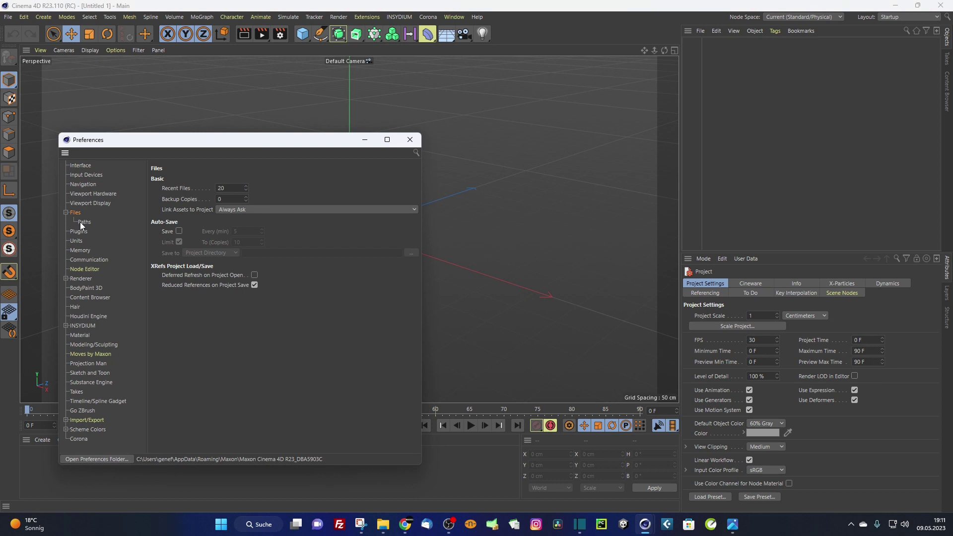
click(82, 221)
click(81, 250)
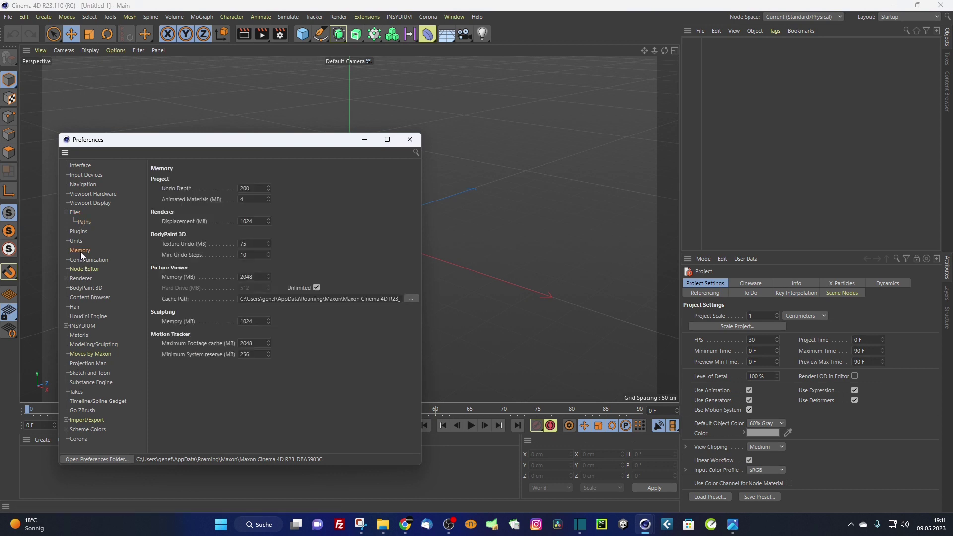
click(409, 140)
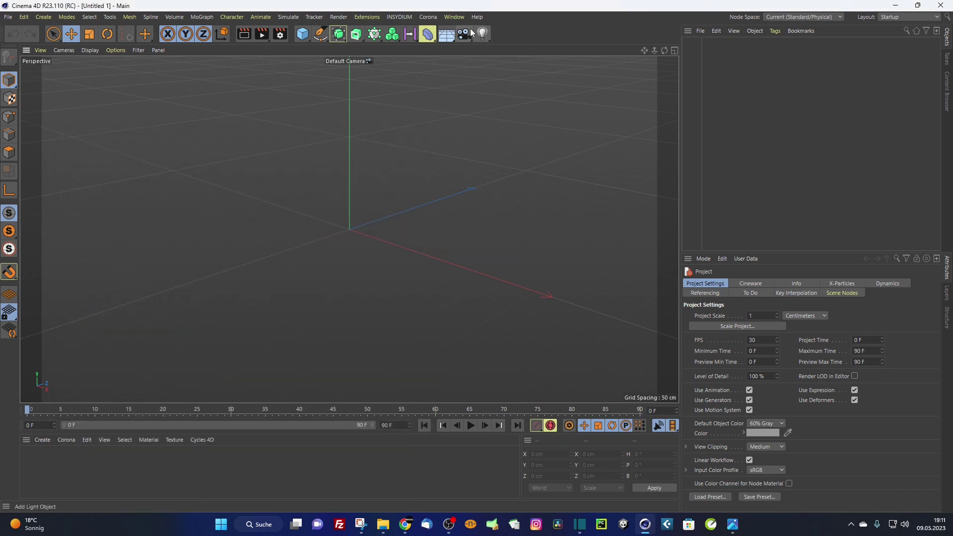
Switch the layout to template2 (User) and add a C4D Windows 2023 object.
click(895, 18)
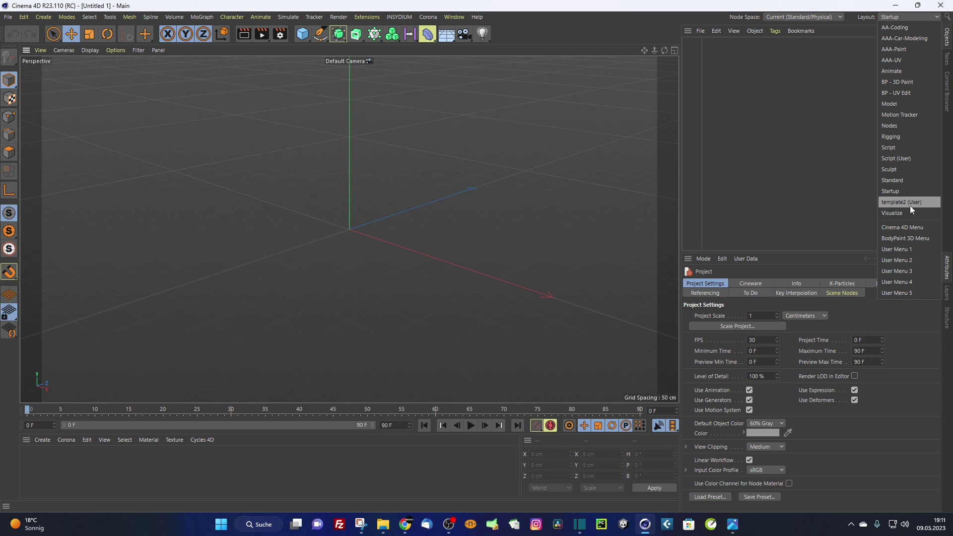
click(909, 205)
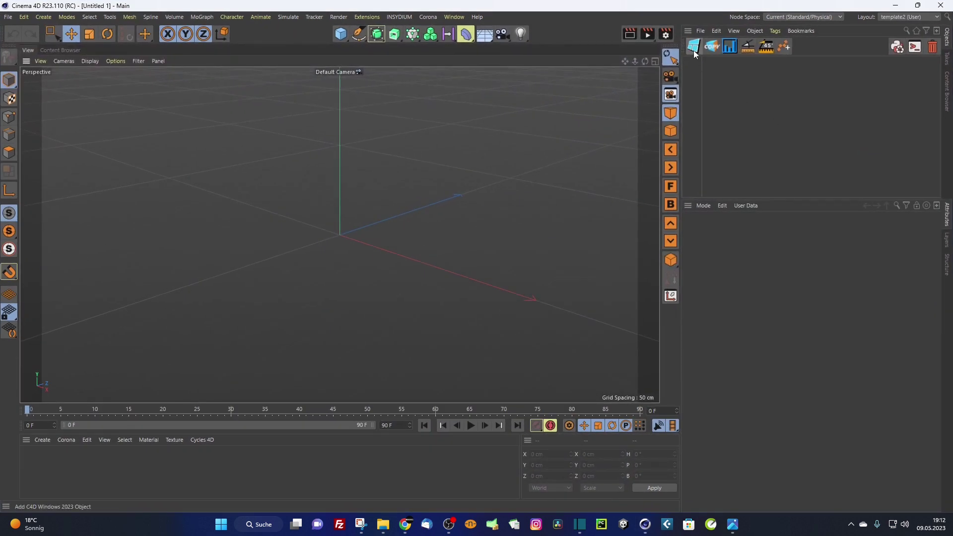
click(694, 46)
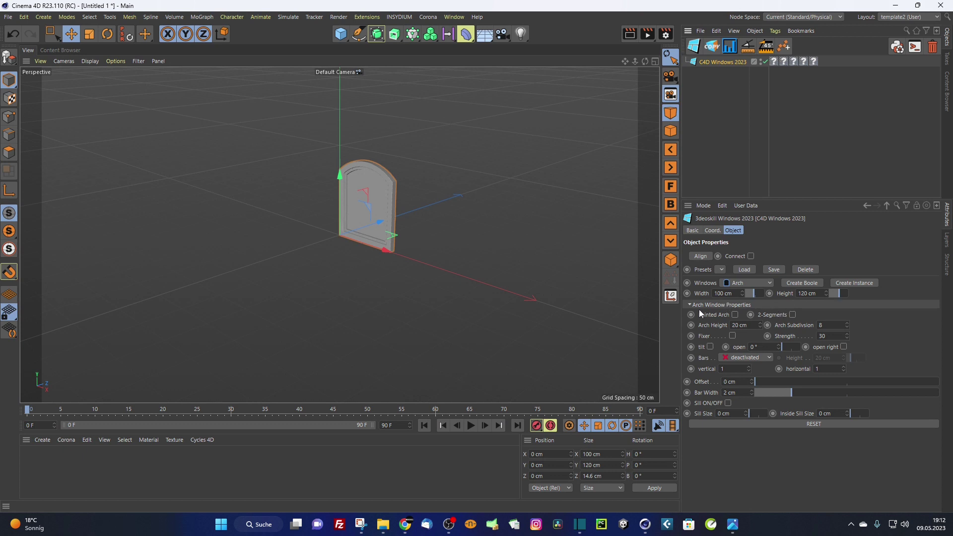
Switch to File Explorer, inspect the library and plugins folders in the preferences folder, and reopen the prefs folder.
click(384, 529)
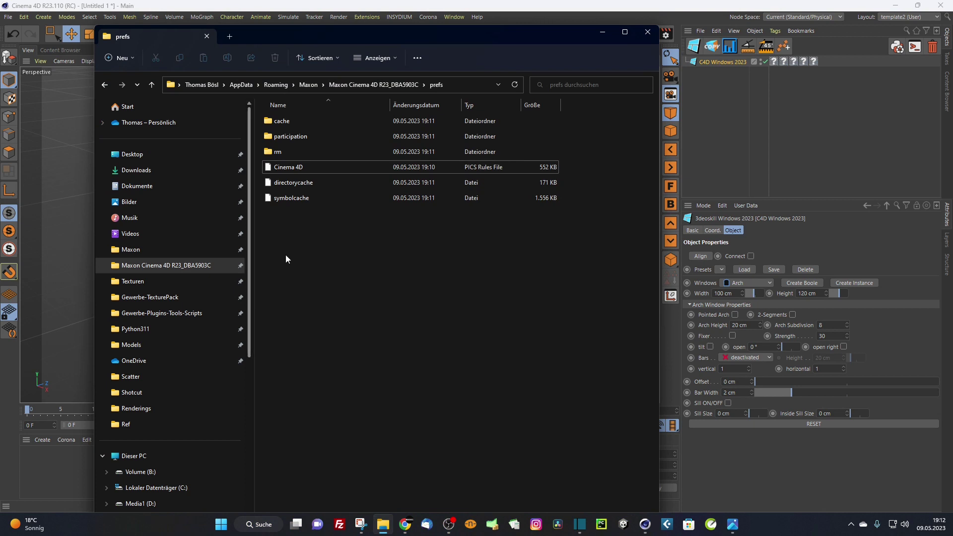
click(353, 84)
click(320, 121)
click(307, 182)
click(308, 200)
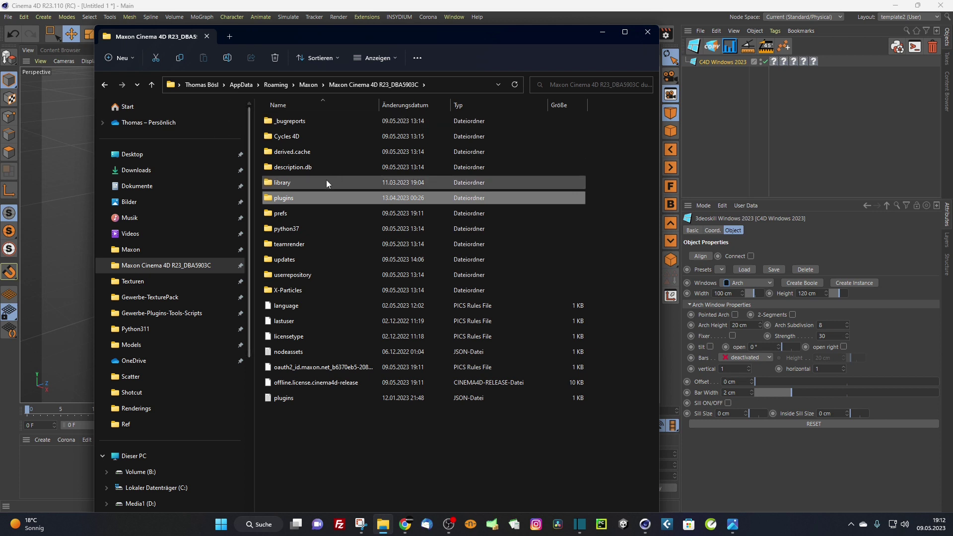
double_click(303, 211)
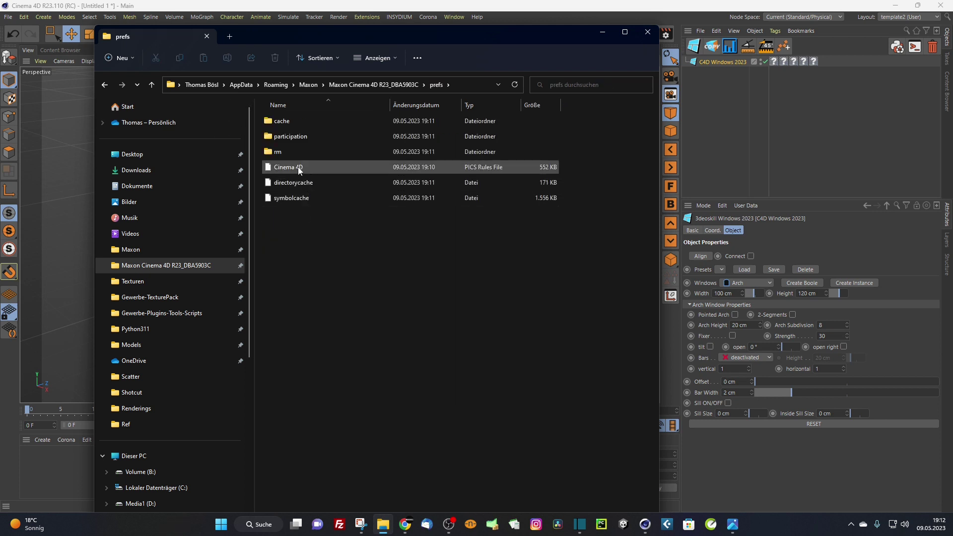
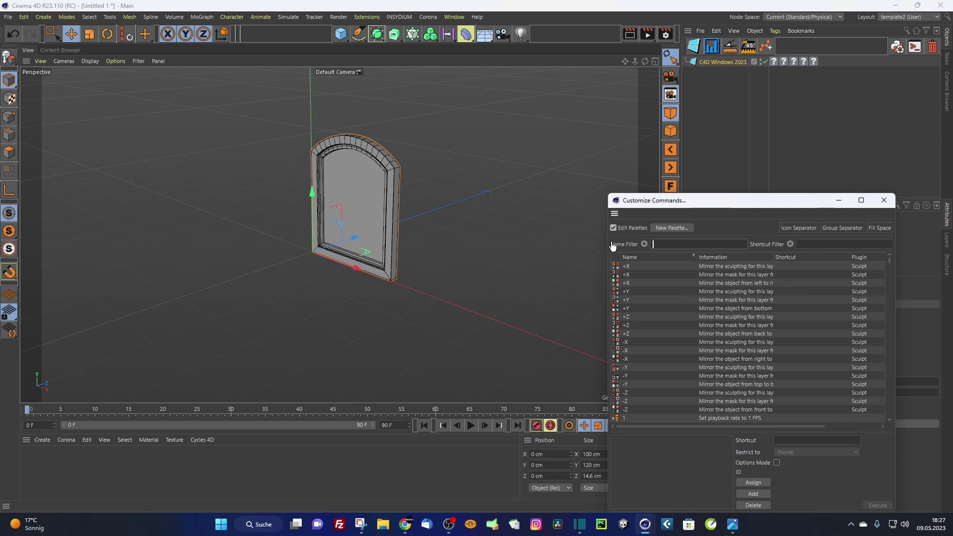
Filter the commands for "copyro", place the CopyRot command beside the C4D Windows 2023 icon in the Object Manager palette, and close Customize Commands.
text(copy)
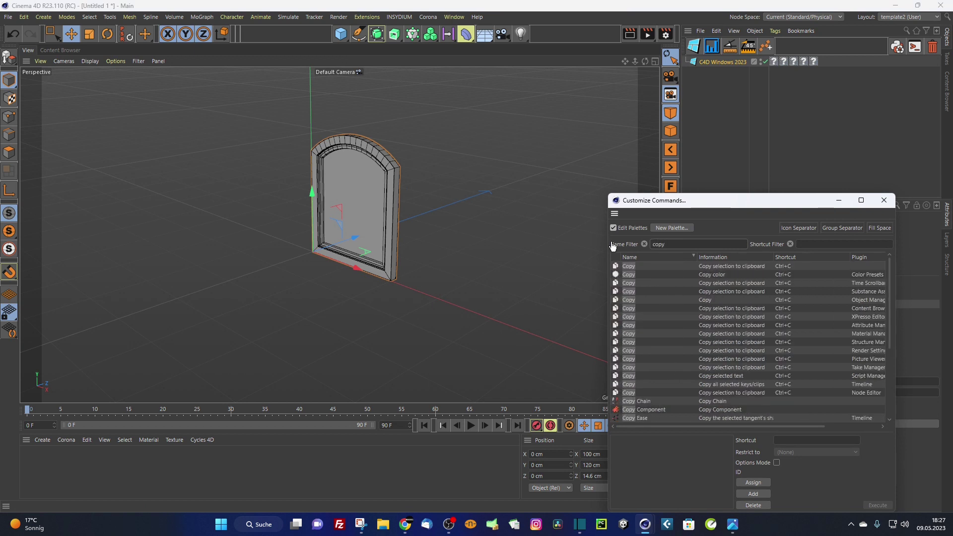
text(ro)
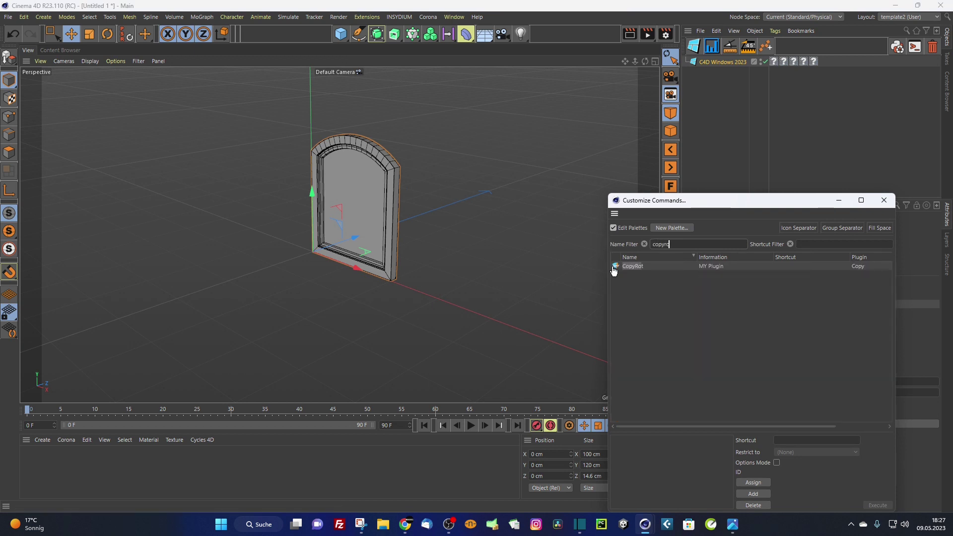
click(625, 267)
drag(707, 53, 708, 49)
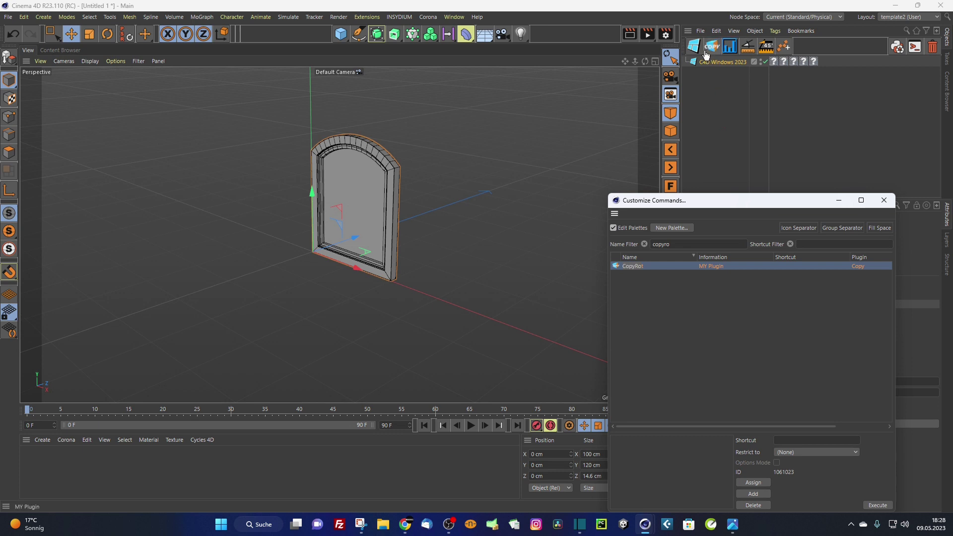
click(883, 200)
Save the current layout as template2, replacing the existing layout file.
click(454, 17)
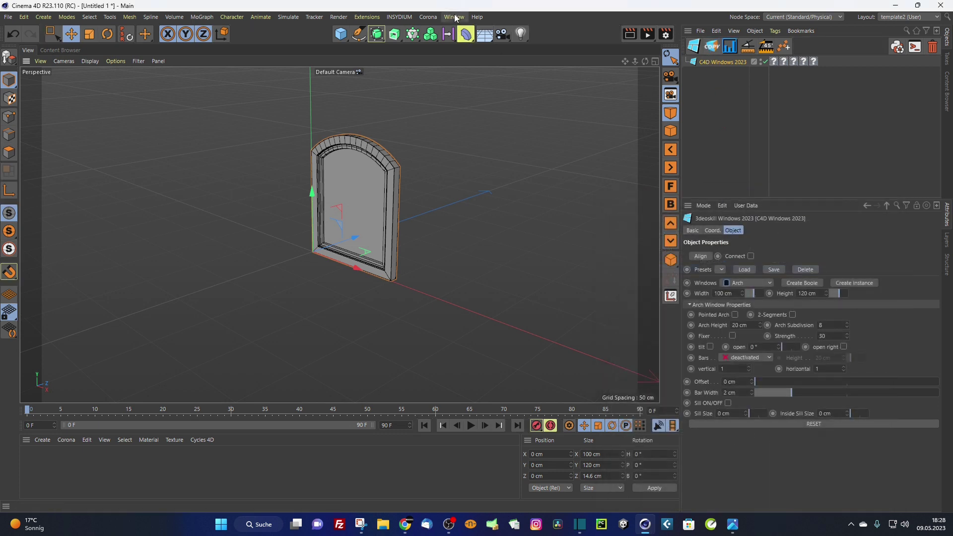
mouse_move(465, 34)
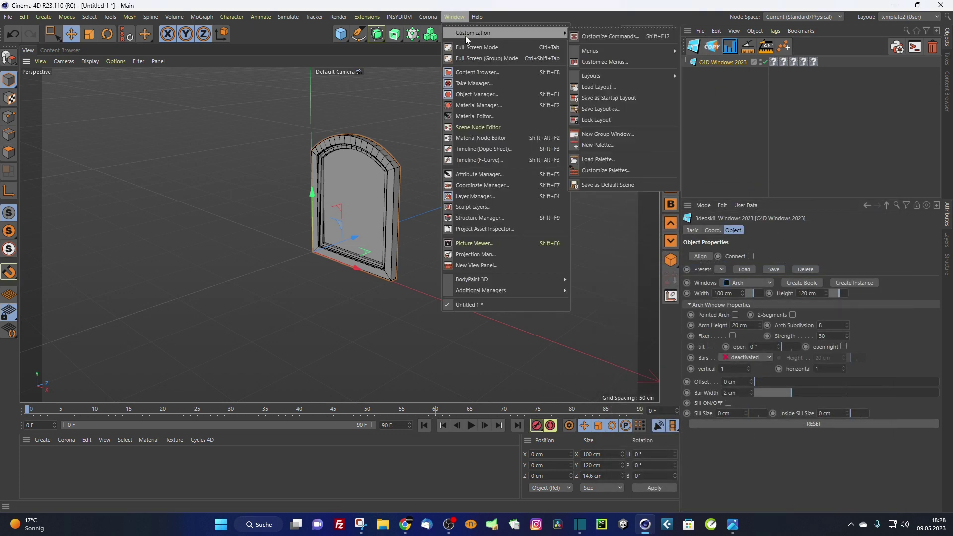
click(618, 109)
click(593, 327)
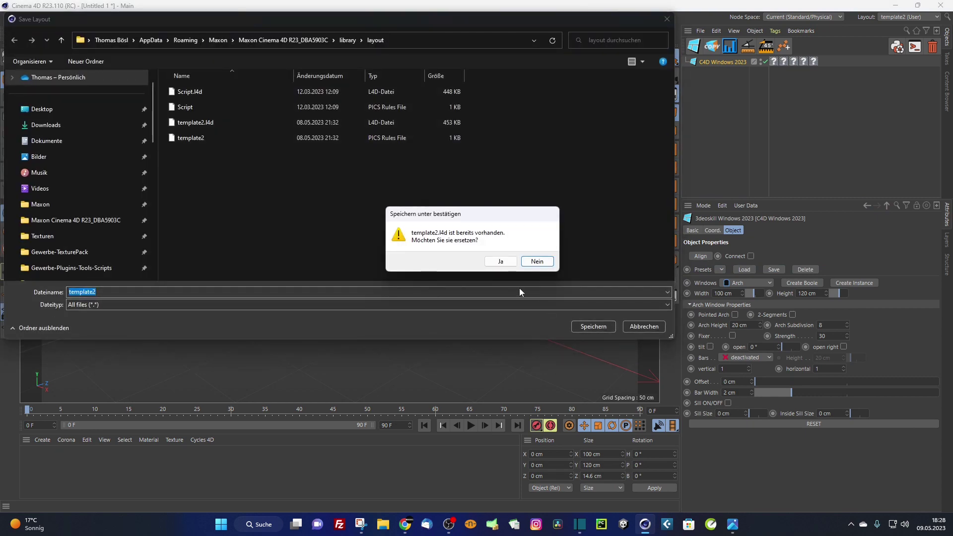
click(506, 261)
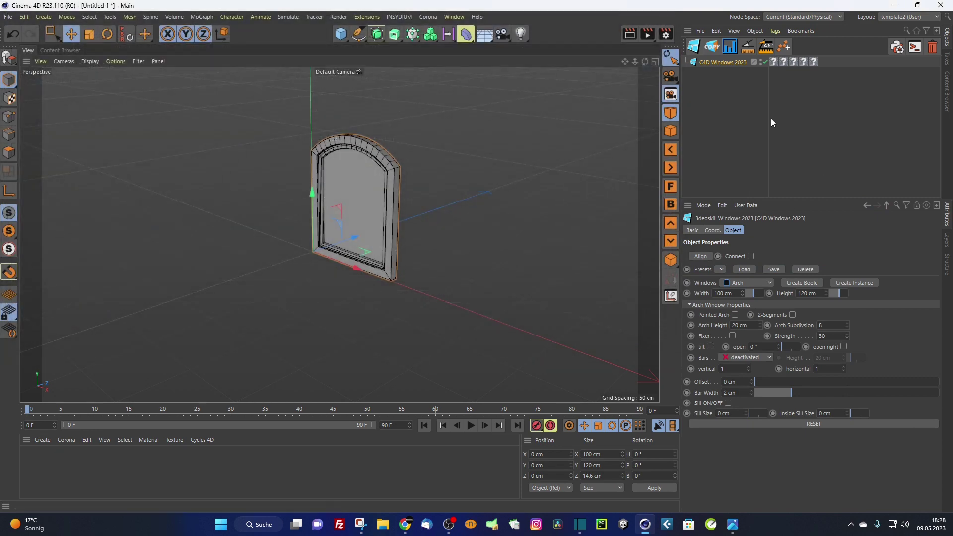
alt+drag(429, 204, 495, 171)
alt+drag(430, 188, 382, 183)
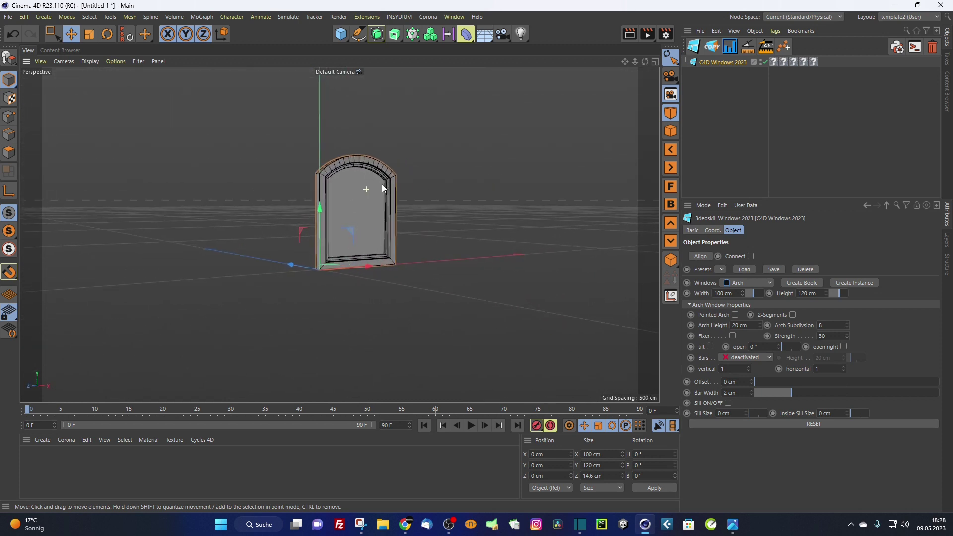
scroll(374, 201, up, 5)
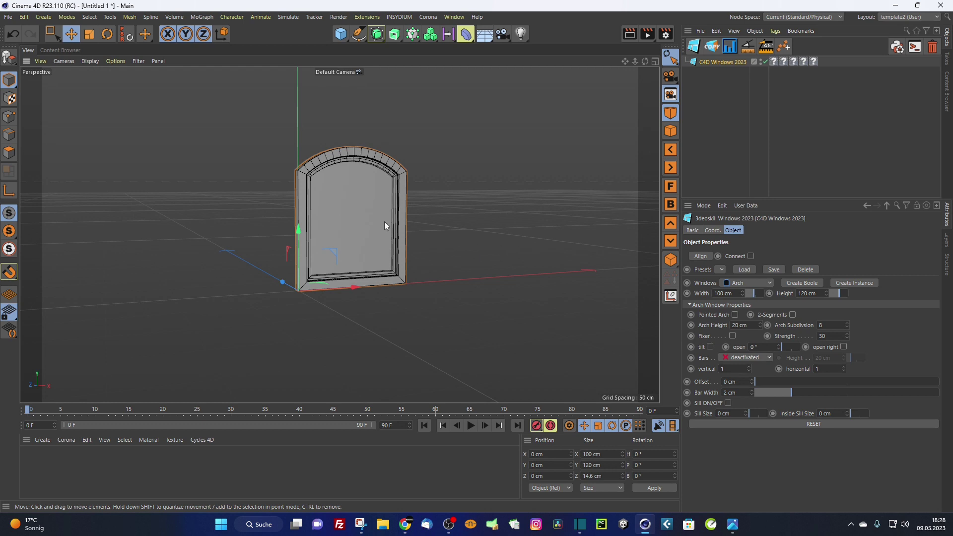
mouse_move(370, 226)
alt+mouse_down()
mouse_move(296, 223)
mouse_move(332, 209)
mouse_move(367, 219)
alt+mouse_up()
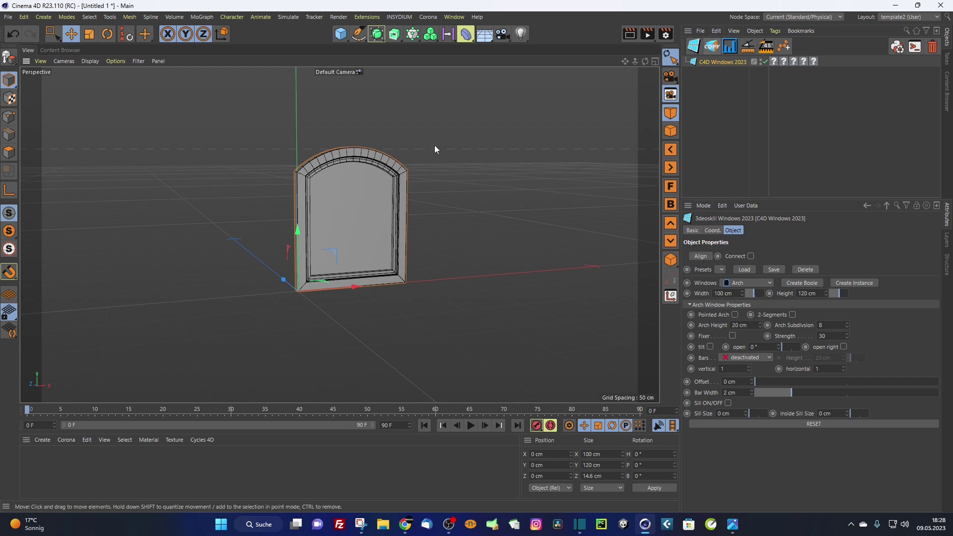
Add a cube primitive to the scene and make it editable.
click(344, 37)
scroll(343, 238, down, 3)
mouse_move(343, 238)
alt+mouse_down()
mouse_move(245, 258)
mouse_move(332, 239)
alt+mouse_up()
key(c)
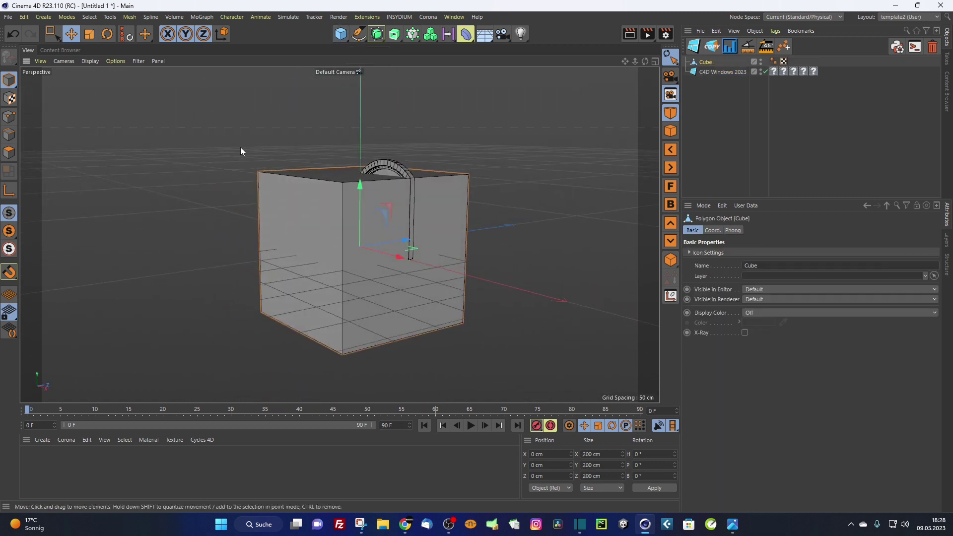
Select one side polygon of the cube in polygon mode and align the C4D Windows 2023 object to it.
click(9, 152)
click(360, 263)
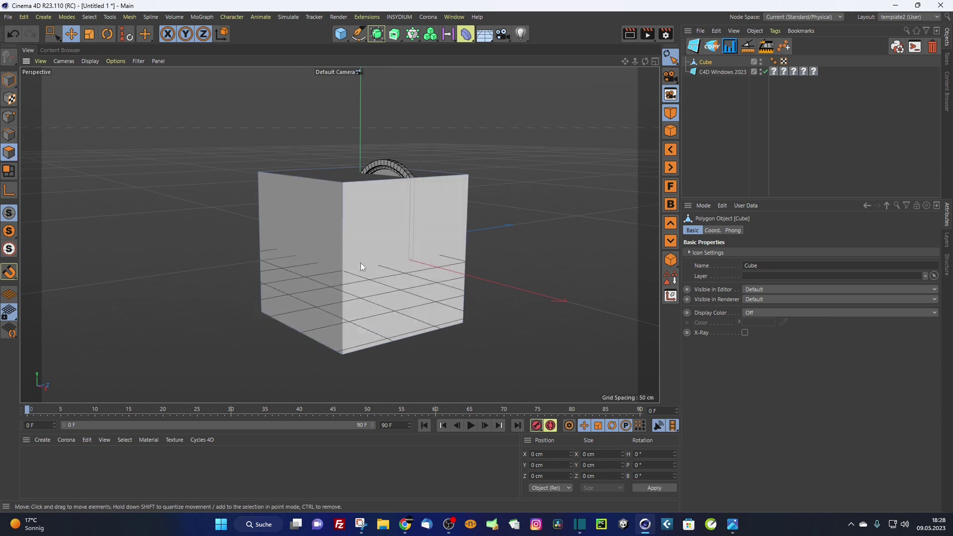
alt+drag(439, 237, 445, 236)
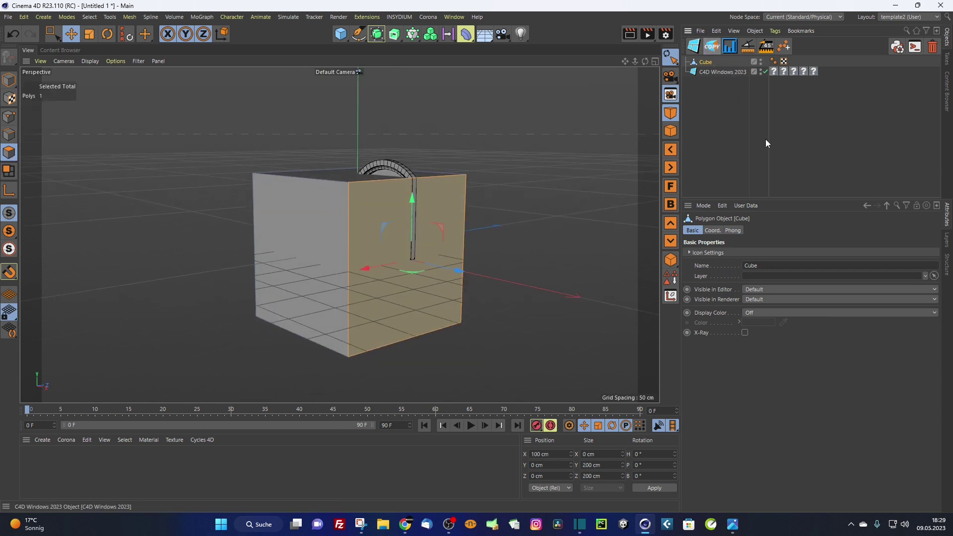
click(711, 71)
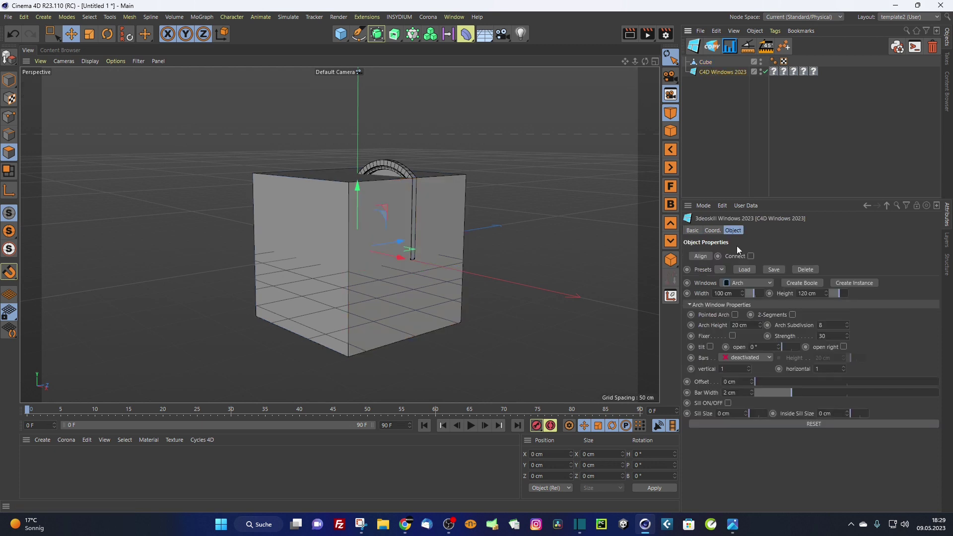
click(706, 254)
alt+drag(476, 222, 385, 244)
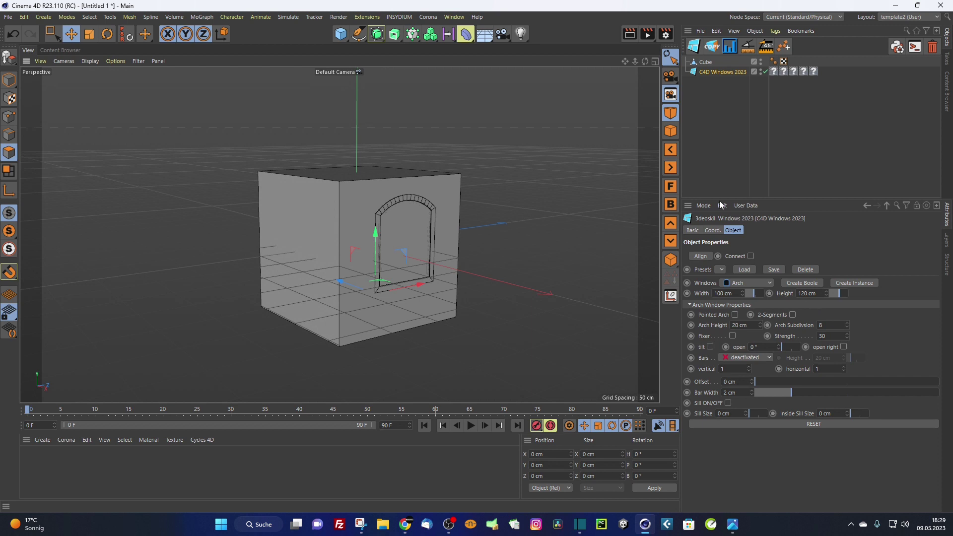
Hide the cube in the editor and reselect the C4D Windows 2023 object.
click(706, 62)
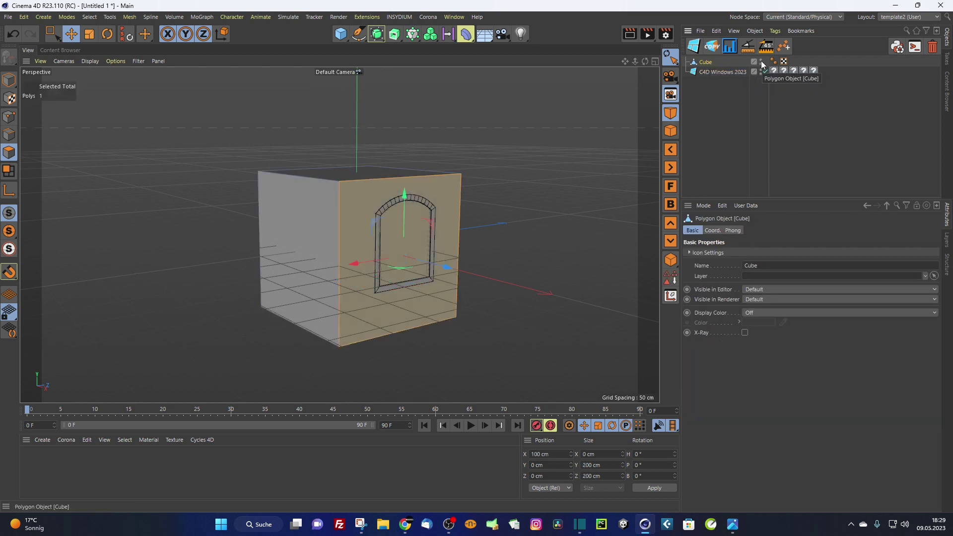
double_click(760, 60)
click(719, 71)
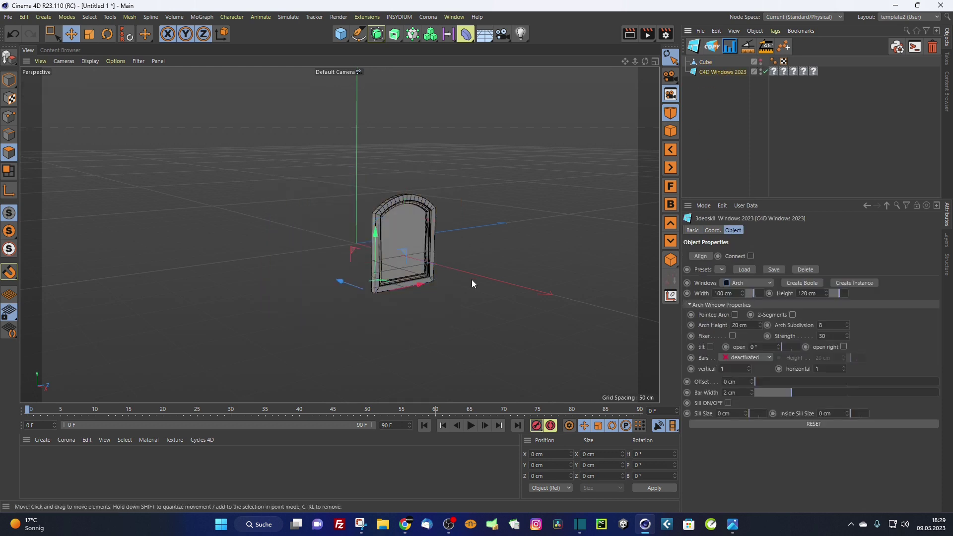
alt+drag(471, 279, 396, 230)
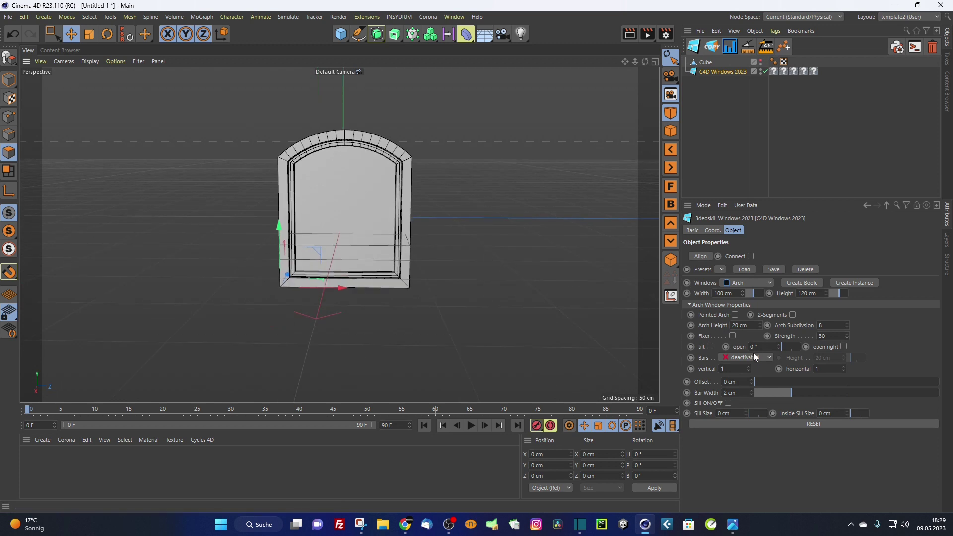
Try the Balcony window type, and switch the window back to Arch.
click(732, 282)
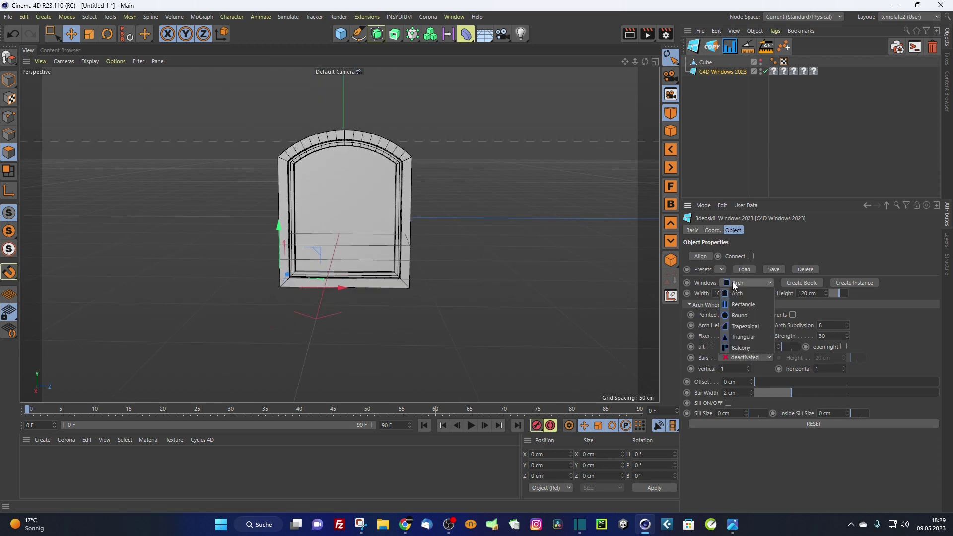
click(746, 348)
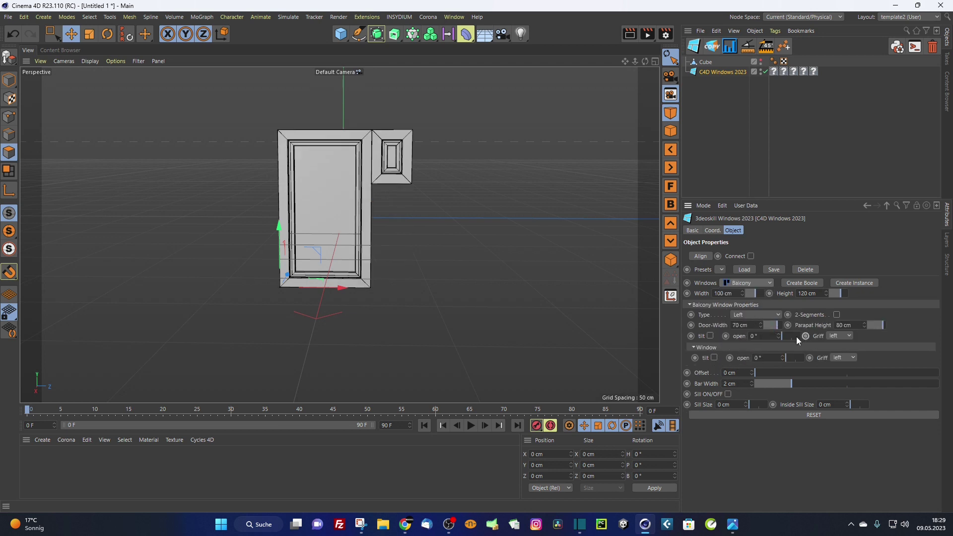
click(748, 283)
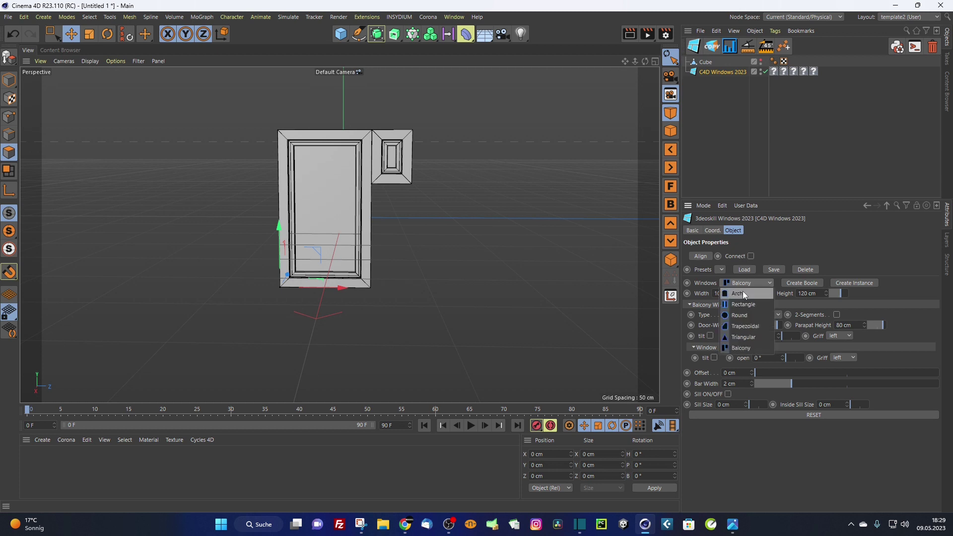
click(743, 292)
Set the arch window's bars to Grid.
alt+drag(364, 215, 437, 244)
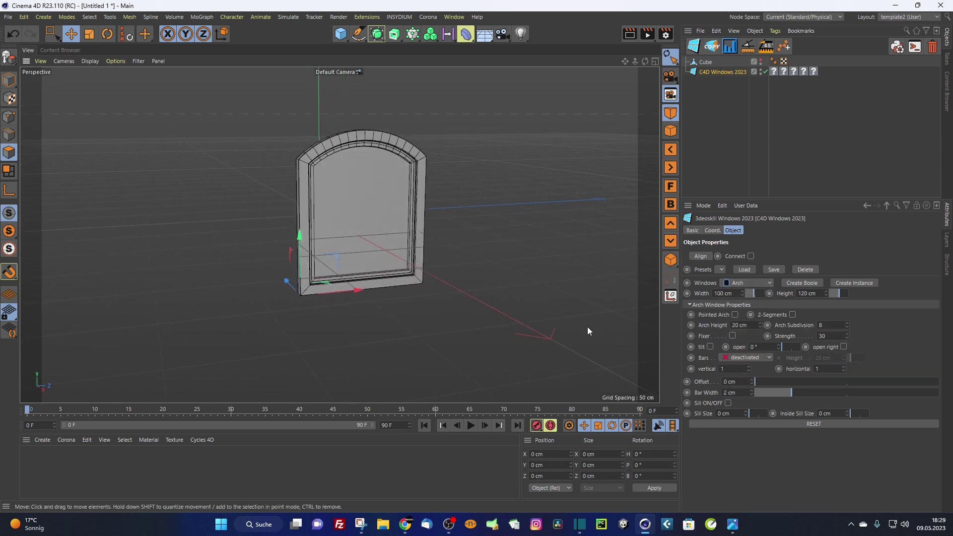
click(739, 358)
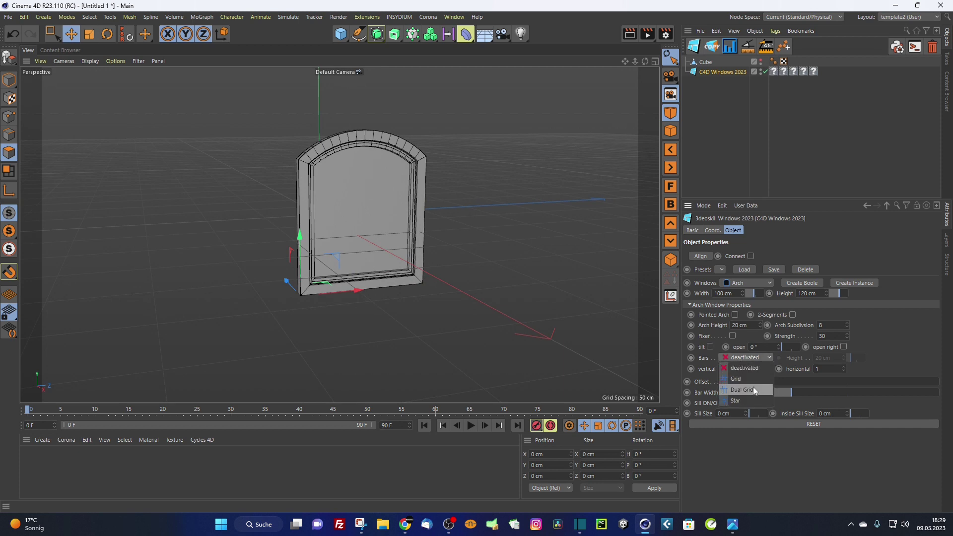
click(743, 379)
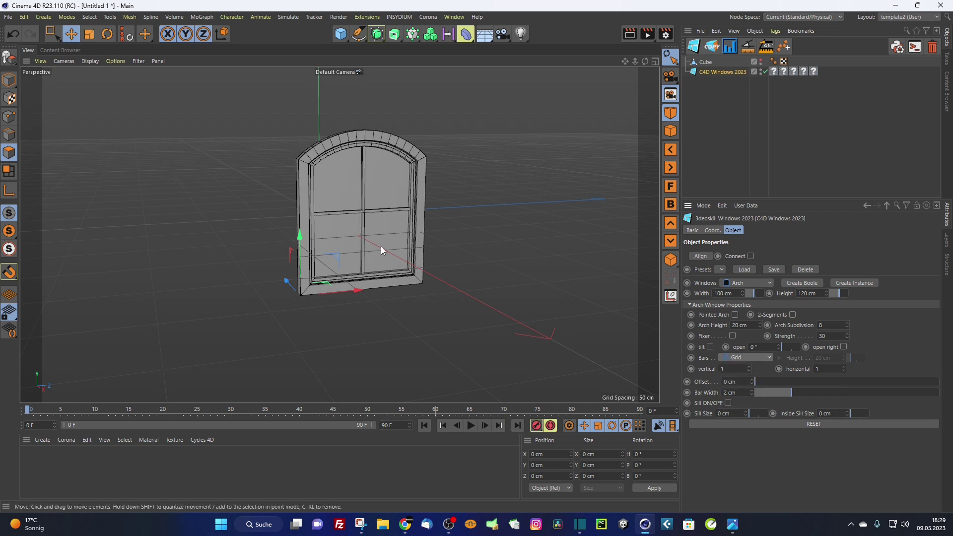
alt+drag(380, 246, 300, 230)
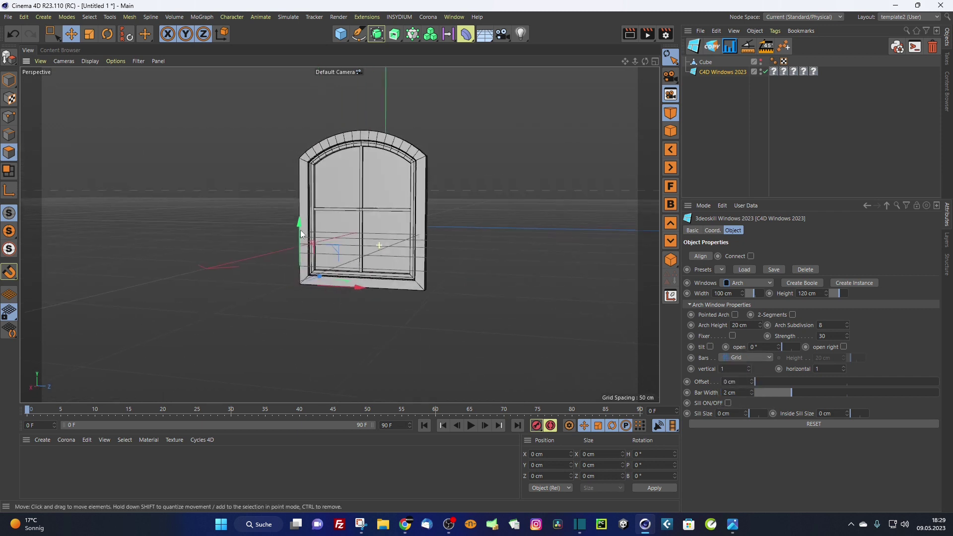
Try more vertical and horizontal bars, and set the grid to 1 vertical and 0 horizontal bars.
click(749, 366)
click(749, 366)
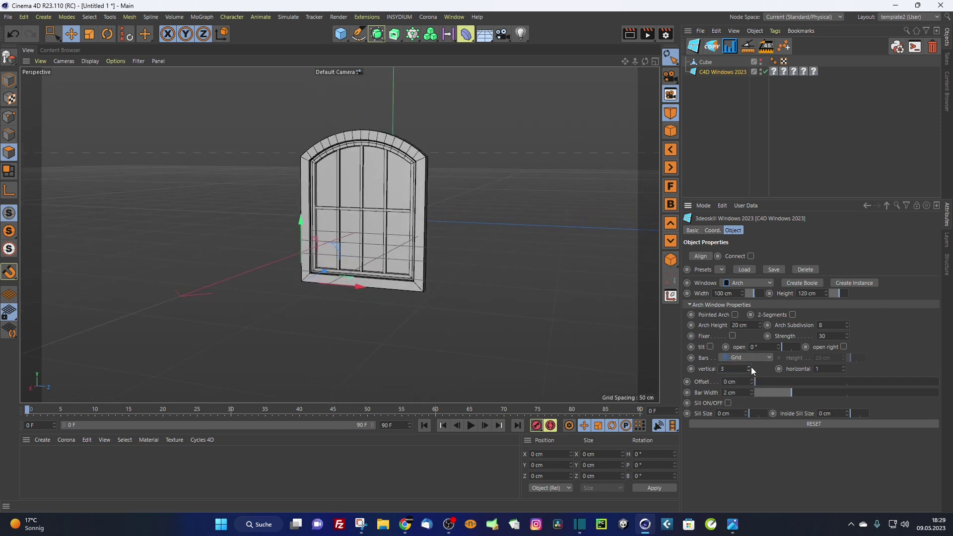
click(843, 367)
click(842, 367)
click(843, 371)
click(843, 371)
click(843, 371)
click(748, 371)
click(748, 371)
Compare the Dual Grid, deactivated and Grid bar types on the arch window.
click(743, 358)
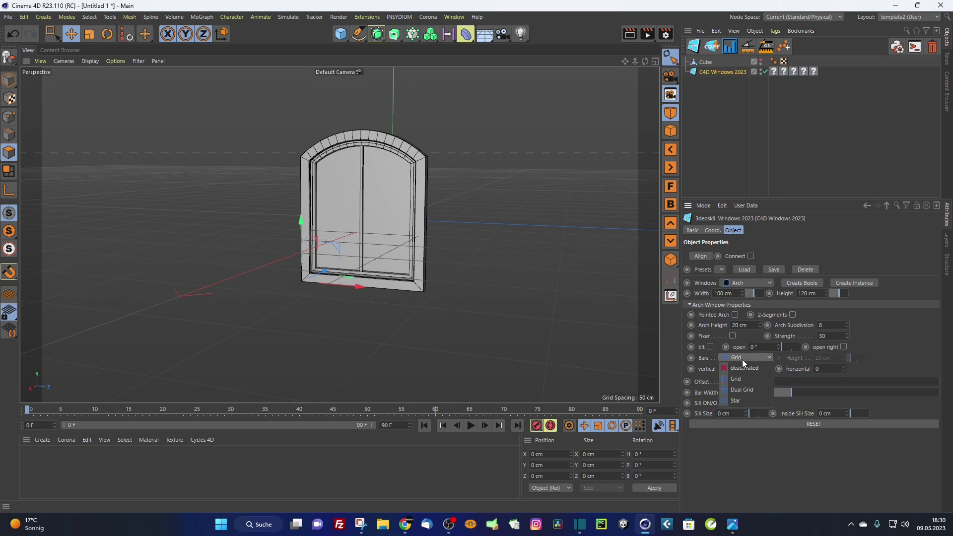
click(749, 389)
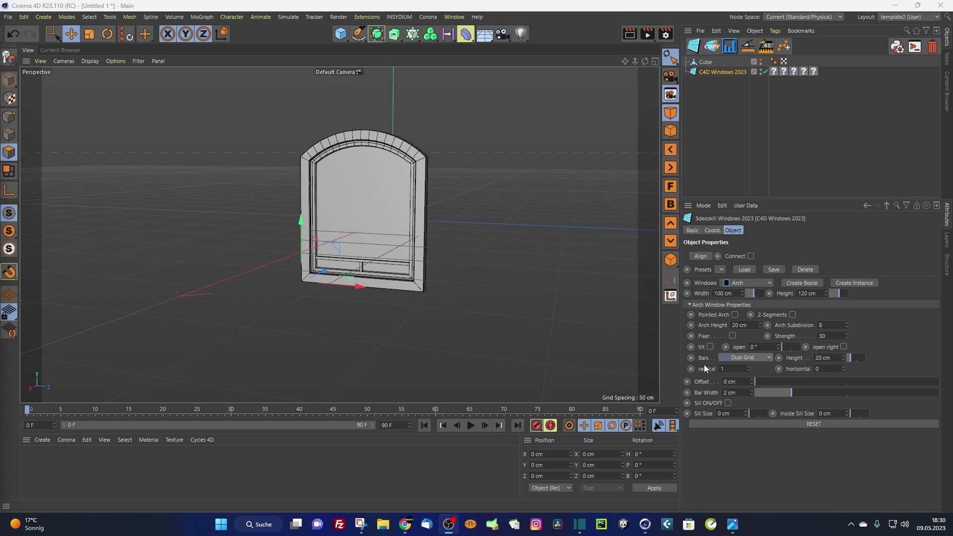
click(734, 357)
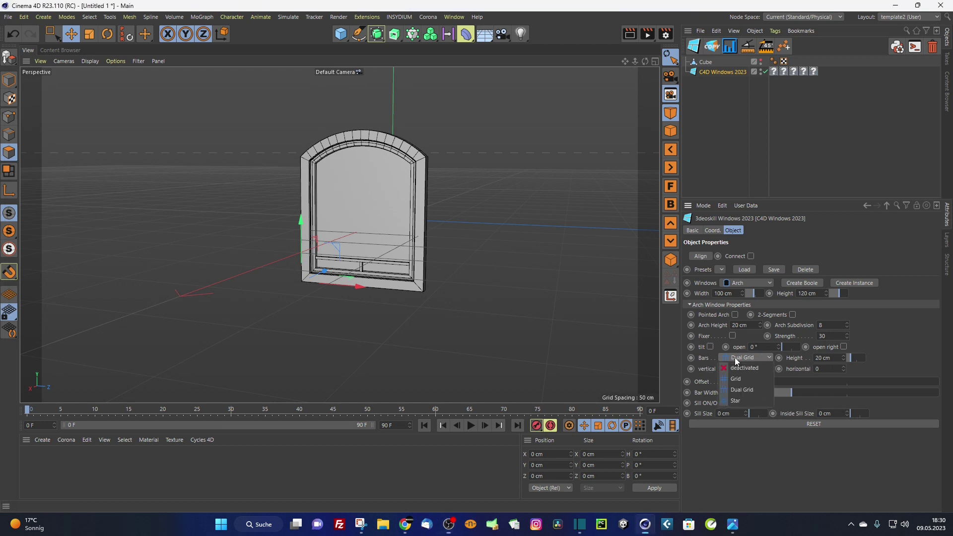
click(737, 370)
click(741, 358)
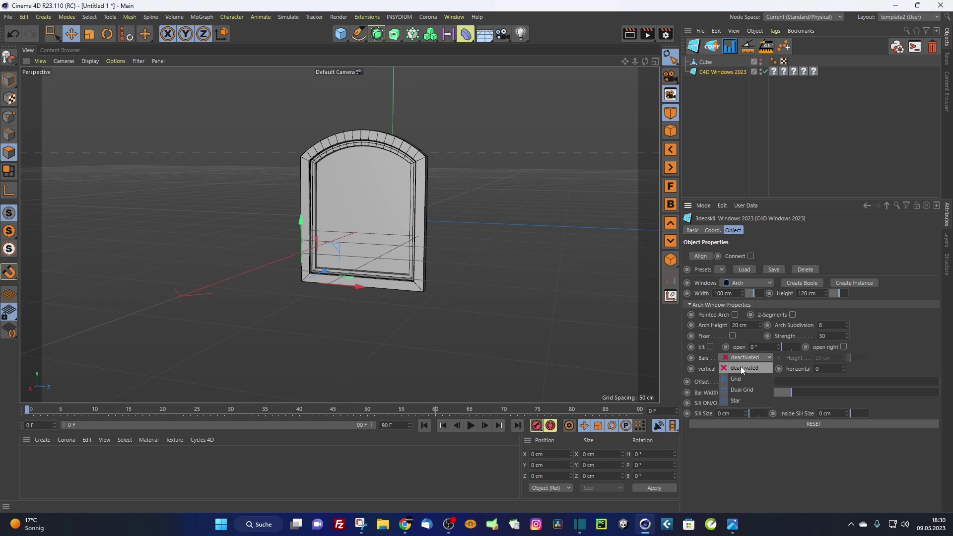
click(741, 376)
click(739, 363)
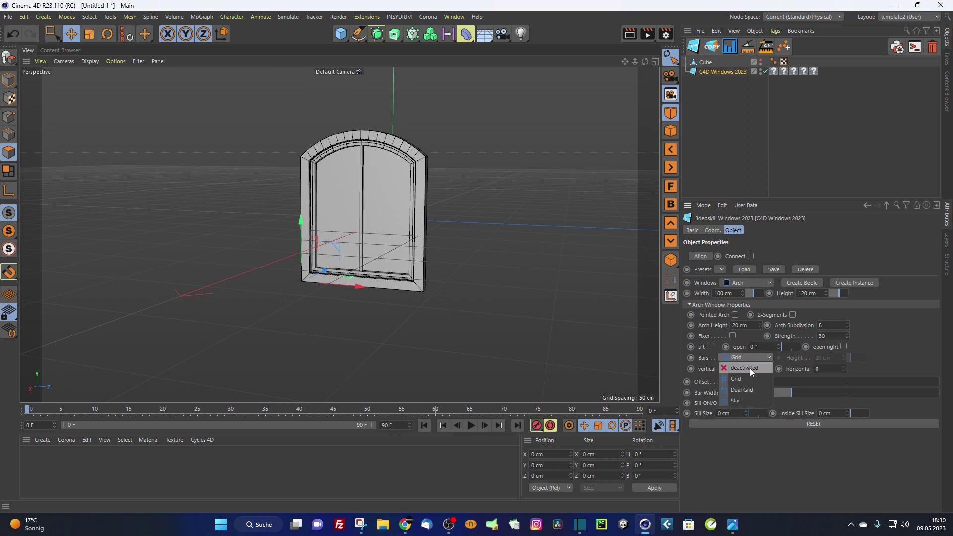
click(746, 389)
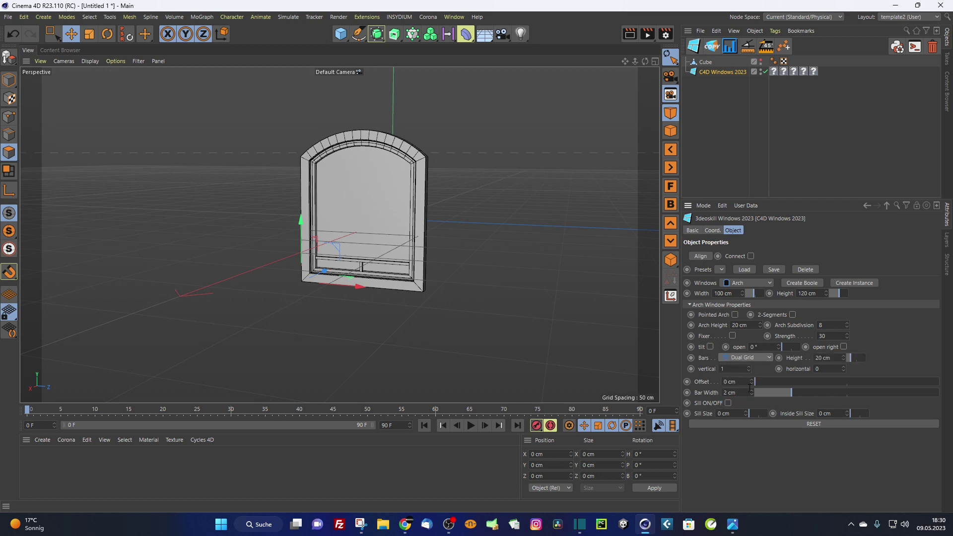
click(759, 358)
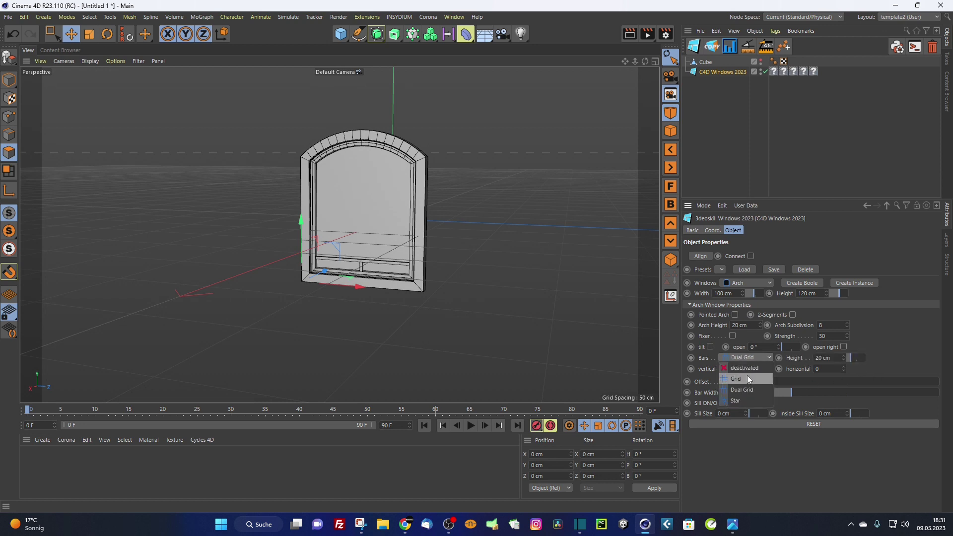
click(746, 377)
Set the bars to Dual Grid and raise their height to 57.7 cm.
click(754, 359)
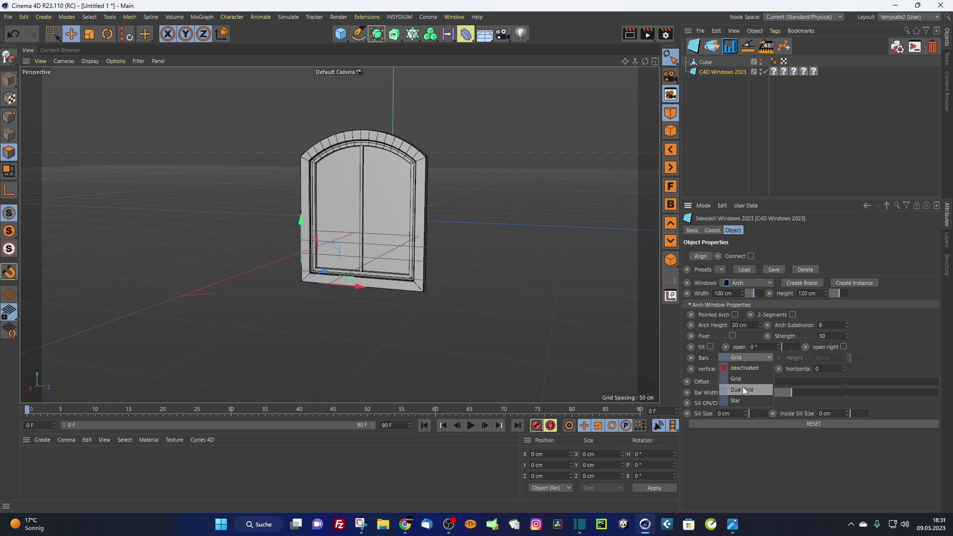
click(744, 390)
drag(849, 359, 858, 359)
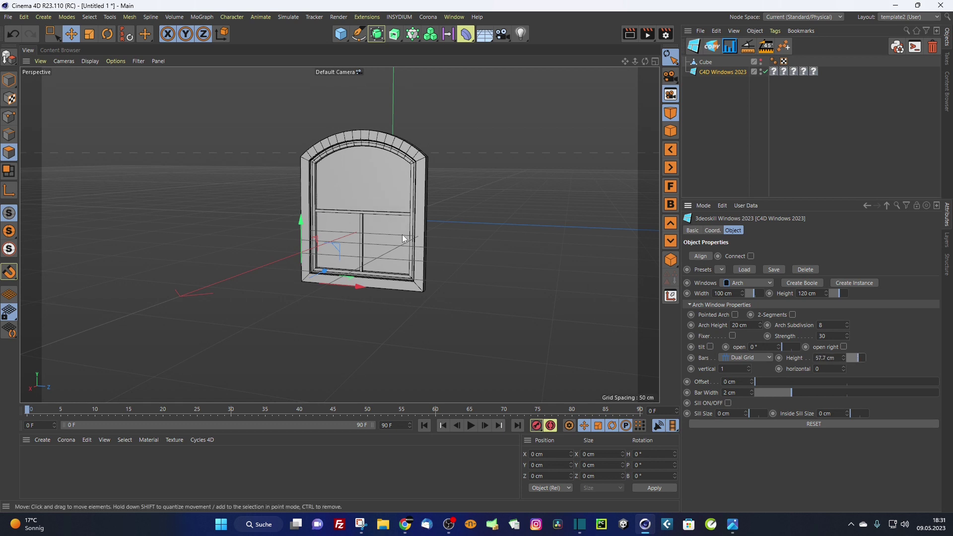
Set the arch window's dual grid to 3 vertical and 5 horizontal bars and lower its height to 55.1 cm.
click(748, 366)
click(748, 366)
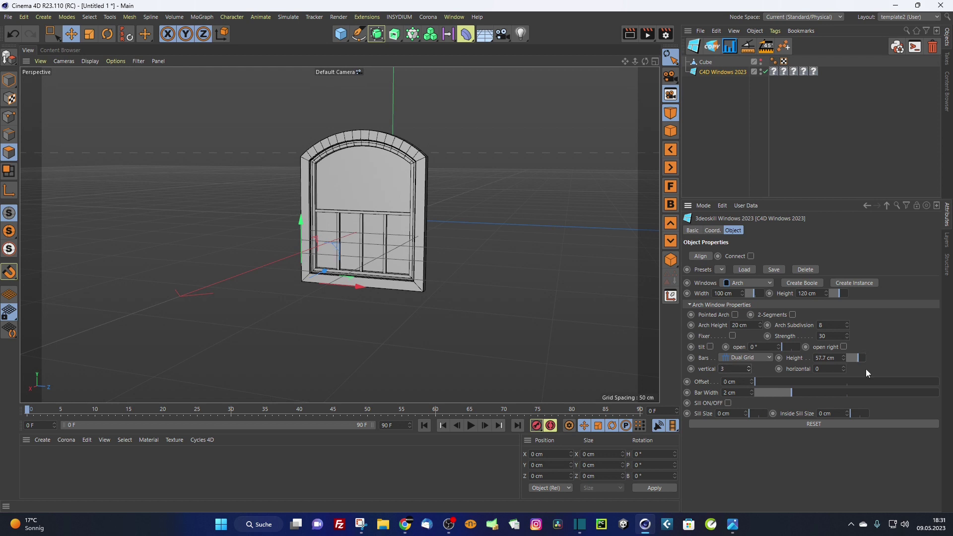
click(843, 367)
click(843, 367)
click(843, 367)
click(843, 366)
click(844, 366)
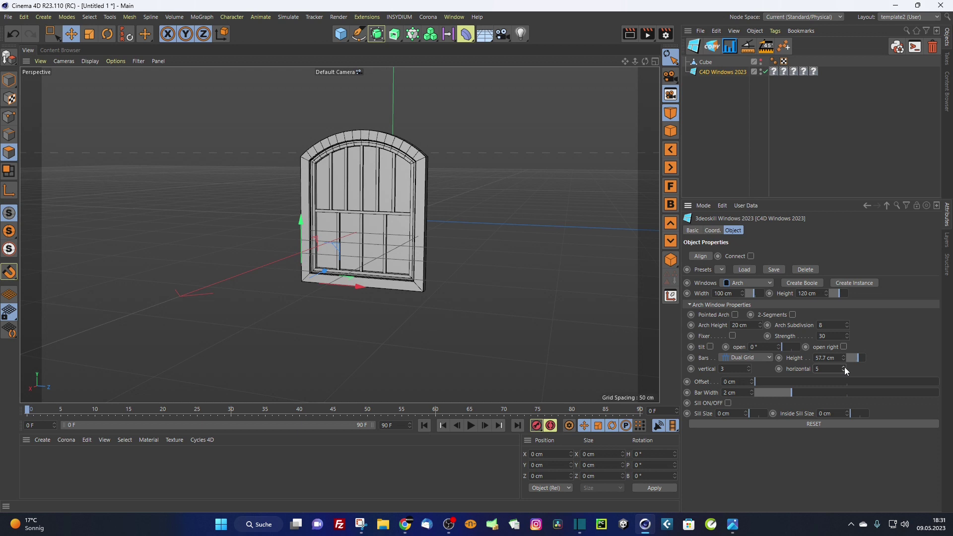
drag(854, 362, 857, 360)
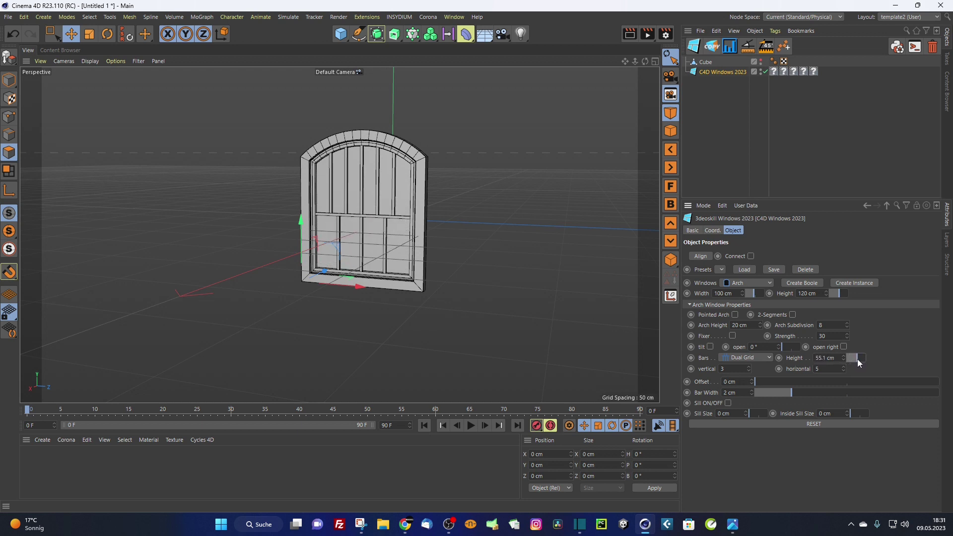
Change the arch window's bars to Star and reduce the radius to 19.2 cm.
click(755, 357)
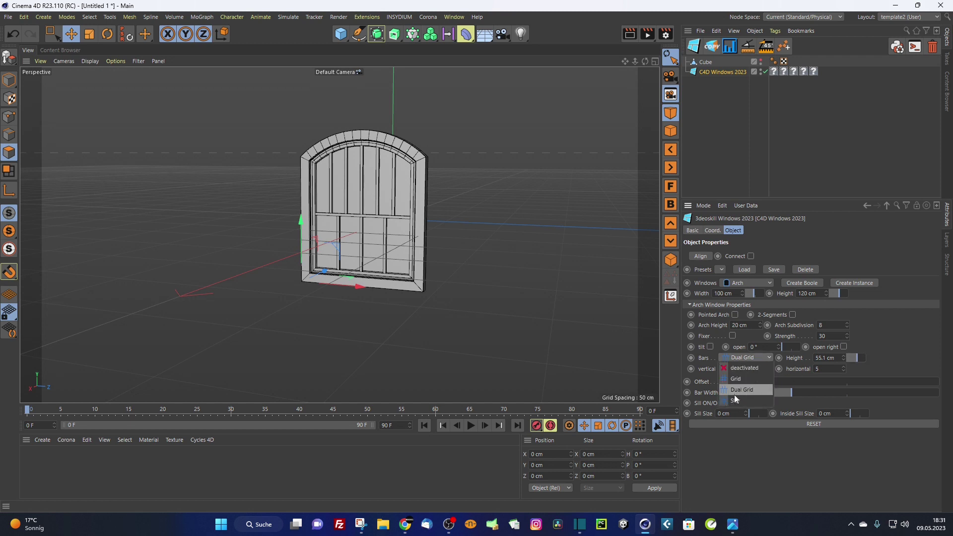
click(798, 360)
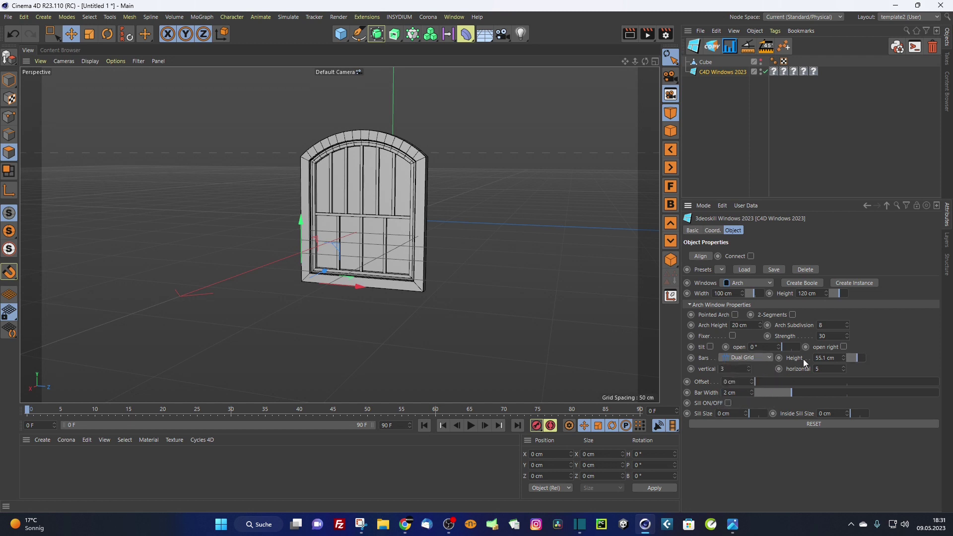
click(751, 356)
click(752, 397)
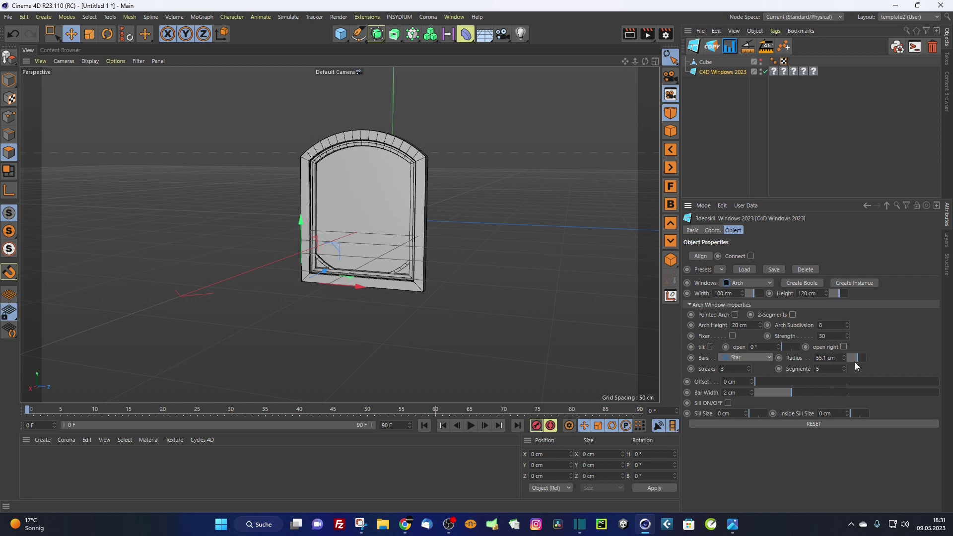
drag(857, 361, 856, 362)
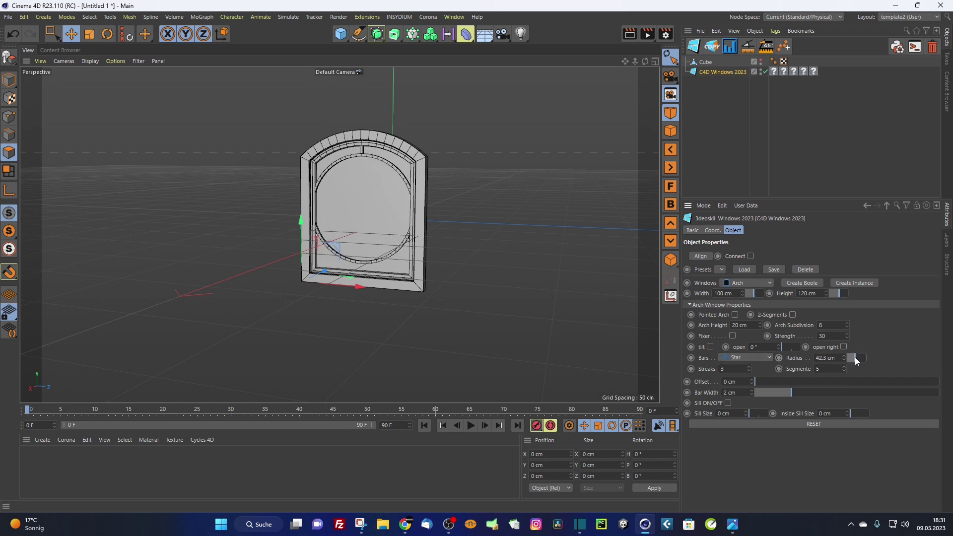
drag(855, 361, 850, 361)
Set the star bars to 3 segments and 0 streaks.
click(842, 369)
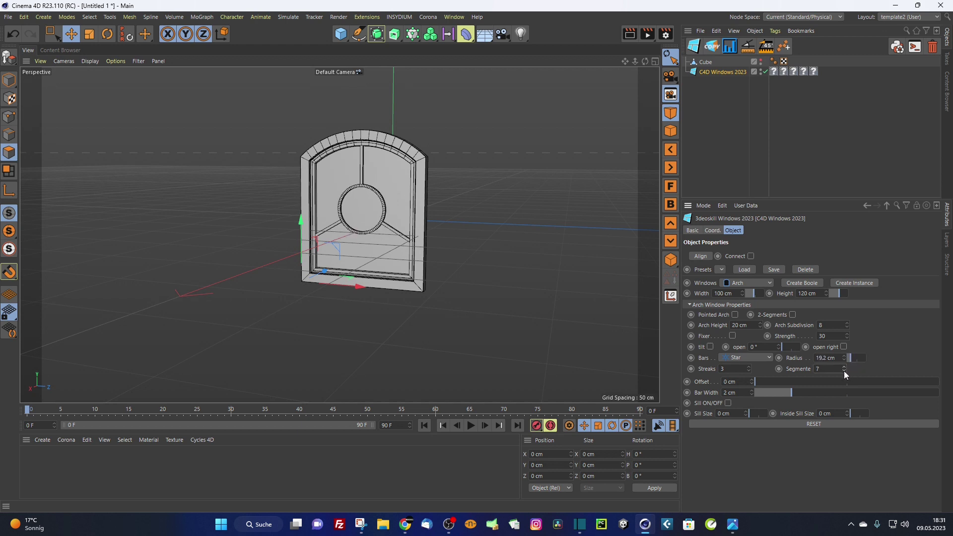
click(844, 371)
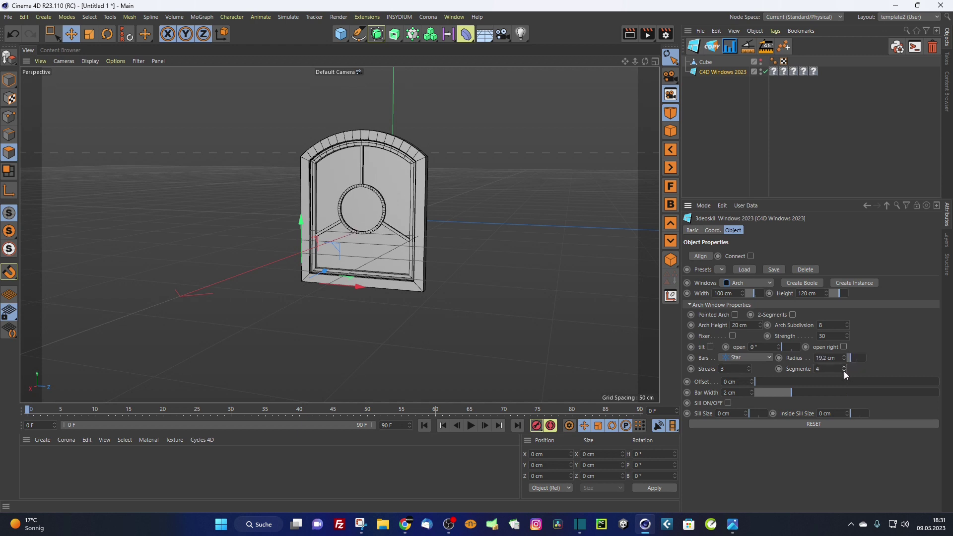
click(748, 370)
click(749, 371)
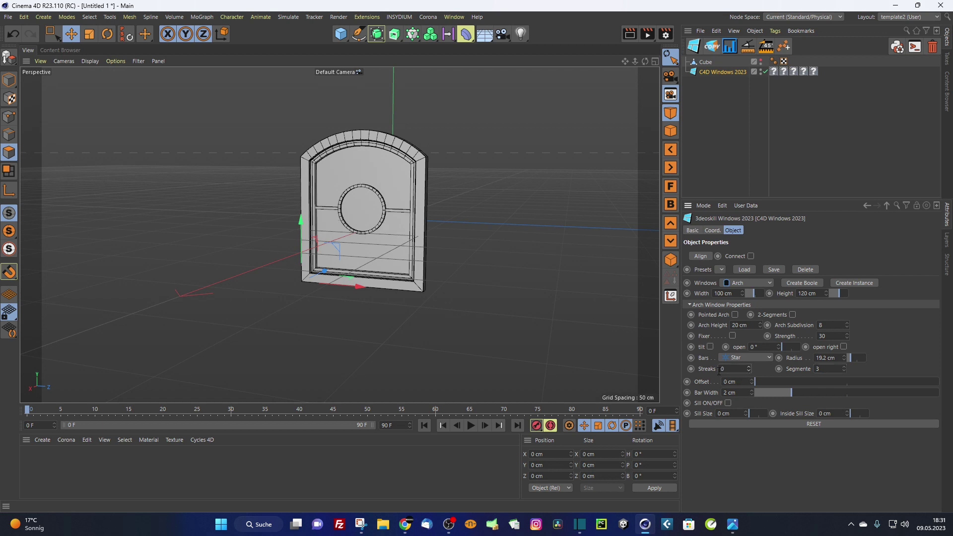
Raise the star bars' streaks one at a time to 10 and inspect the arch window.
scroll(382, 229, up, 3)
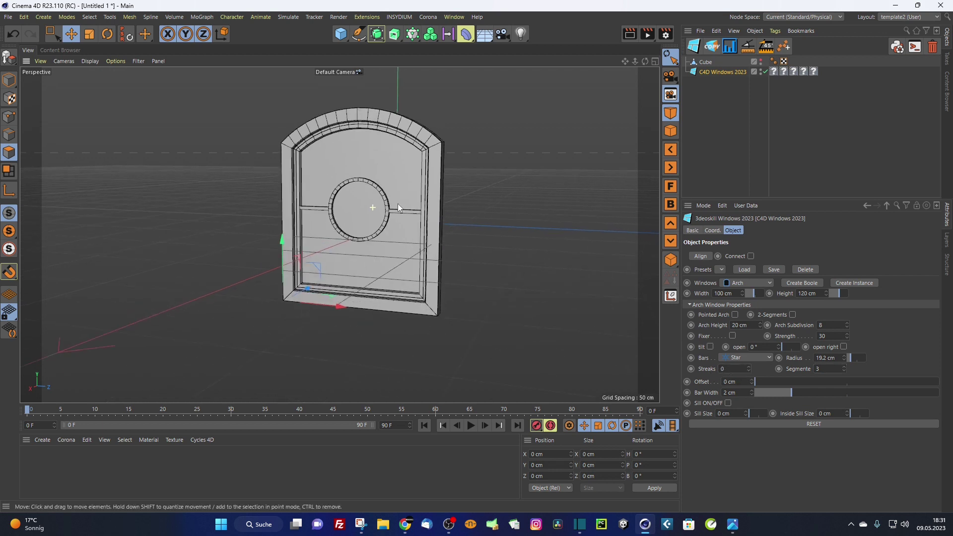
click(751, 368)
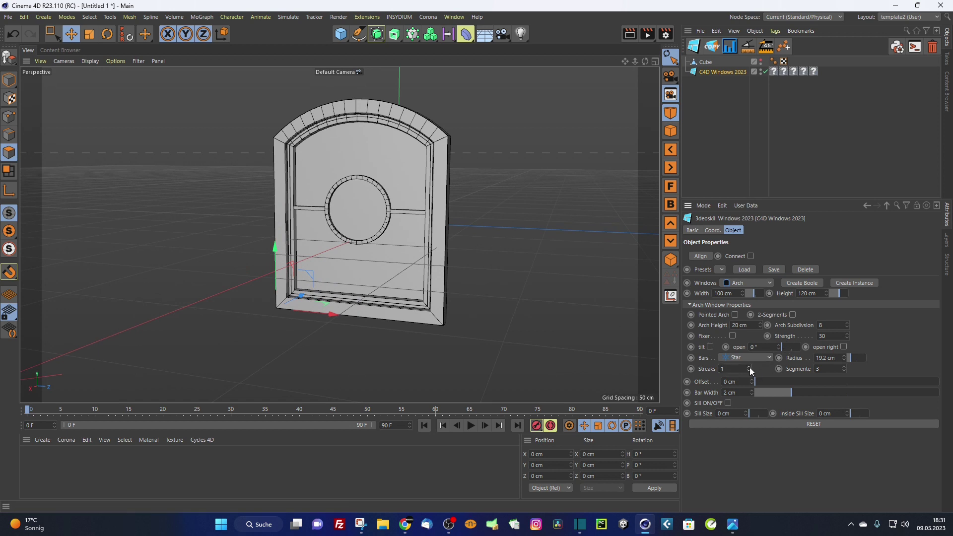
click(749, 367)
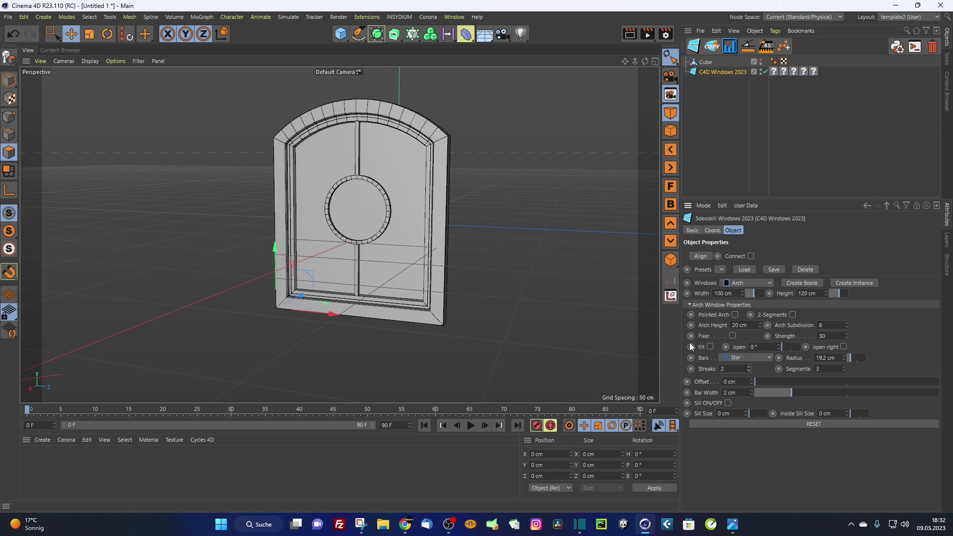
click(749, 367)
click(749, 367)
click(748, 367)
click(749, 367)
click(749, 366)
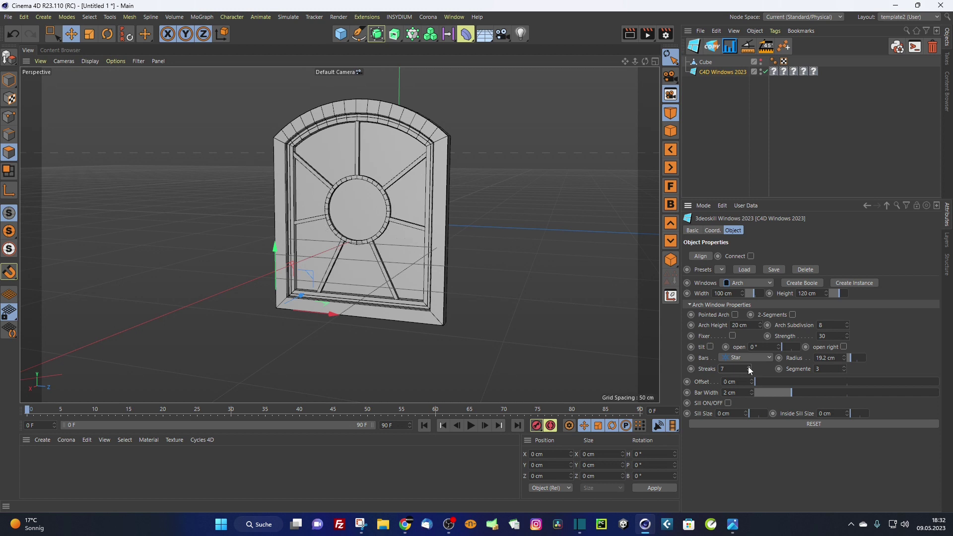
click(749, 367)
click(749, 366)
click(749, 366)
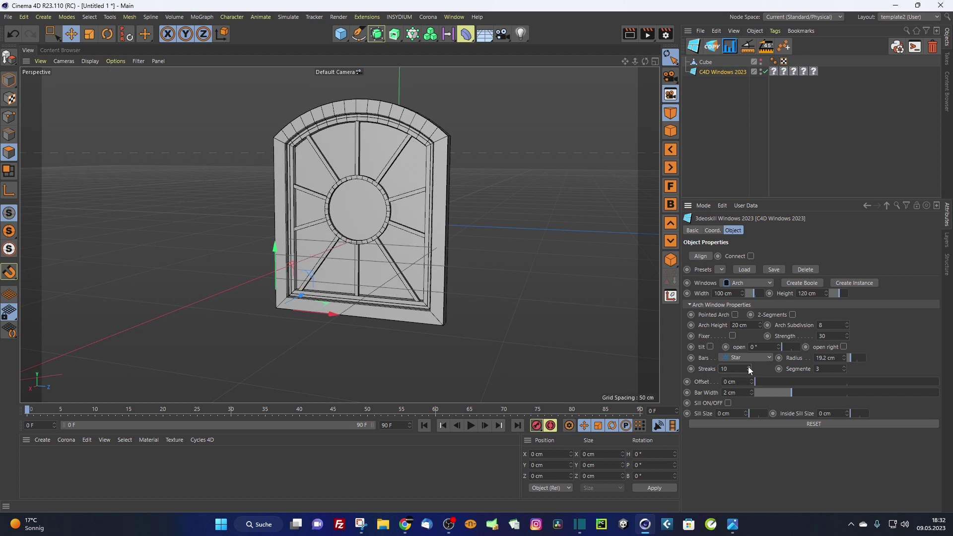
alt+drag(422, 234, 406, 240)
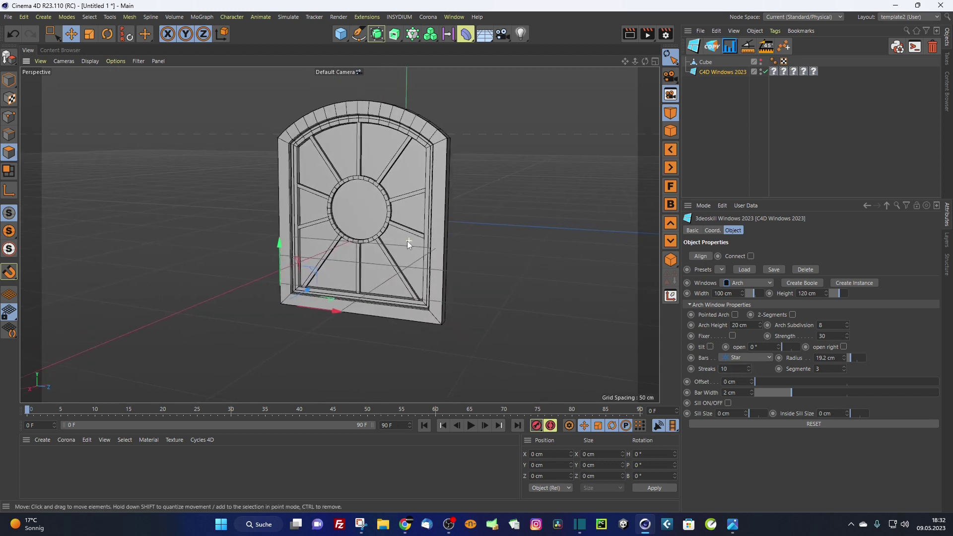
click(757, 357)
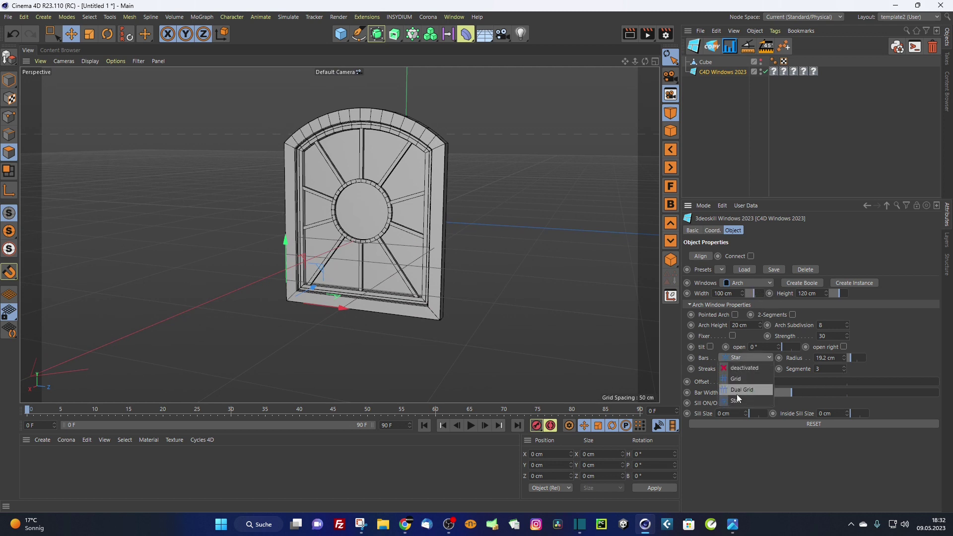
Change the window type to Rectangle and increase its height to 182.1 cm.
click(746, 283)
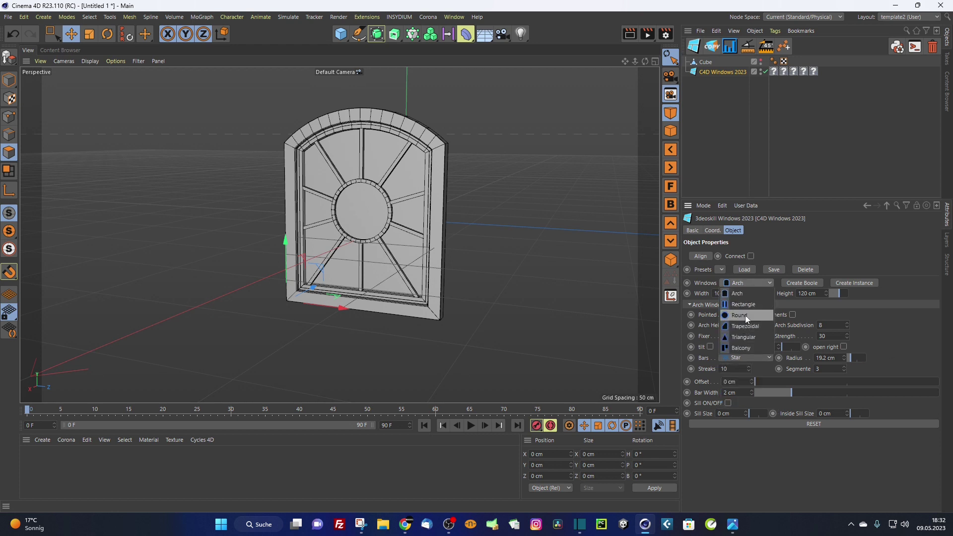
click(749, 304)
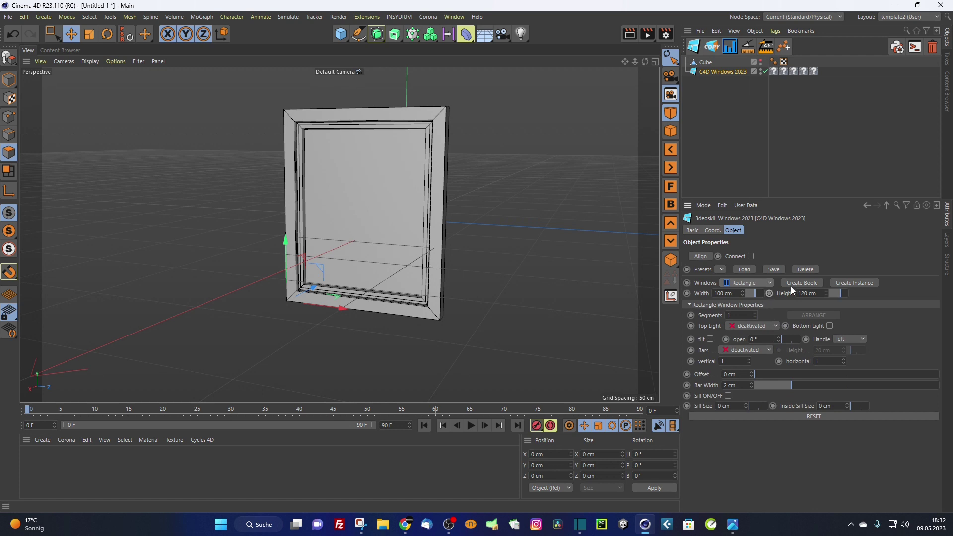
drag(832, 293, 846, 293)
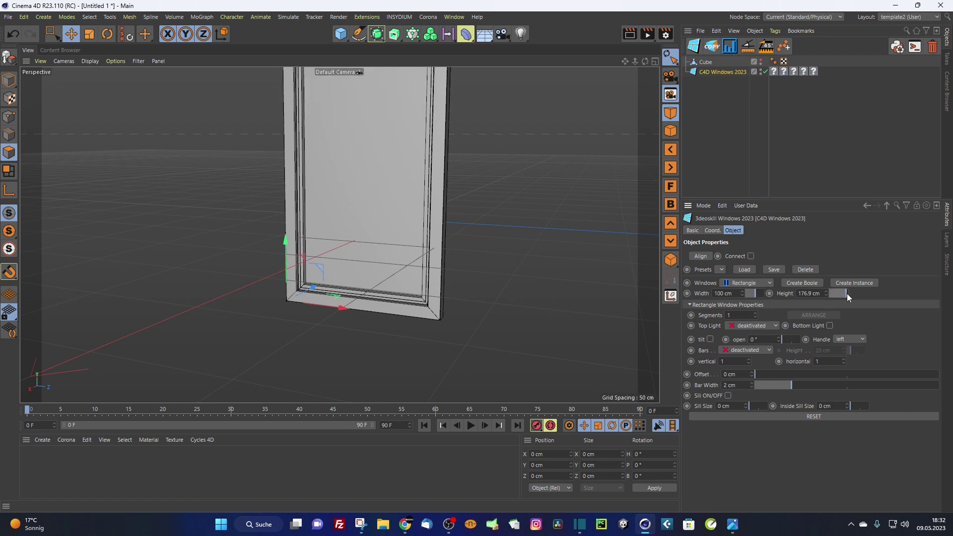
alt+drag(552, 268, 597, 309)
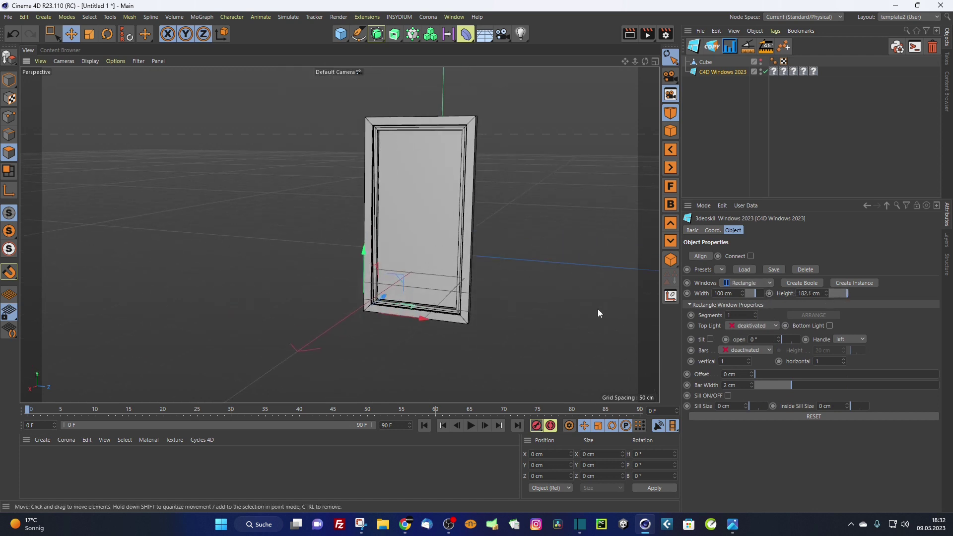
Add an Arch top light to the rectangle window with a 50 cm arch height and 64.5 cm height.
click(747, 323)
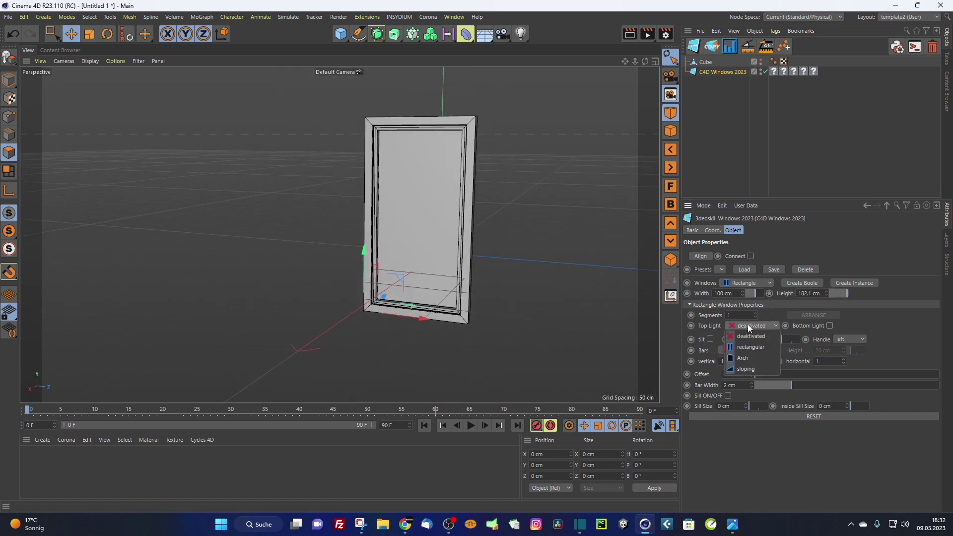
click(757, 356)
alt+drag(510, 152, 474, 157)
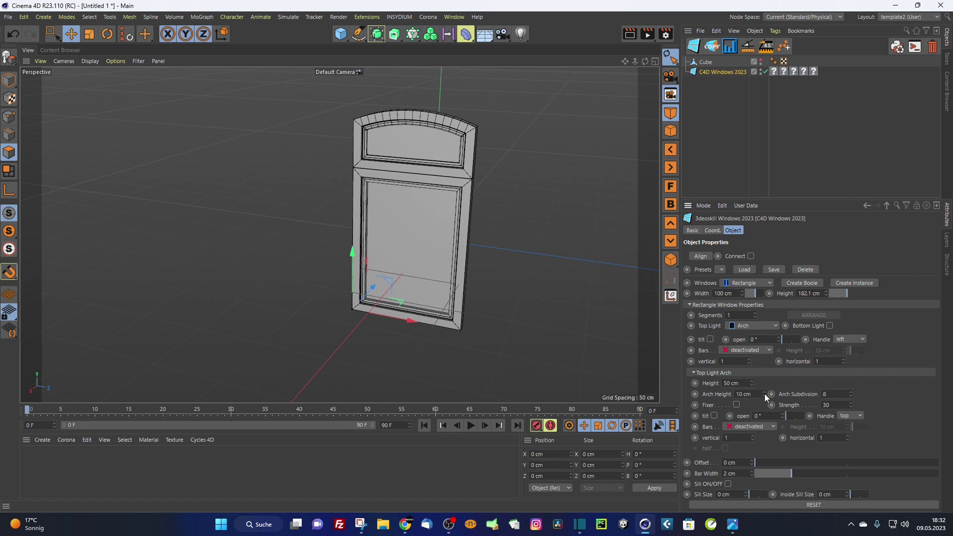
mouse_move(763, 394)
mouse_down()
mouse_move(751, 400)
mouse_move(756, 387)
mouse_move(763, 395)
mouse_up()
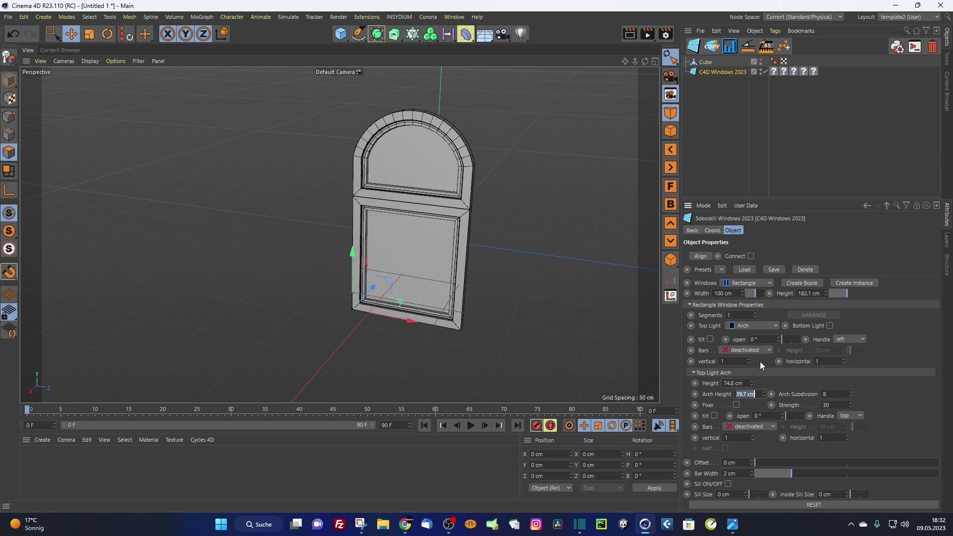
text(50)
key(Return)
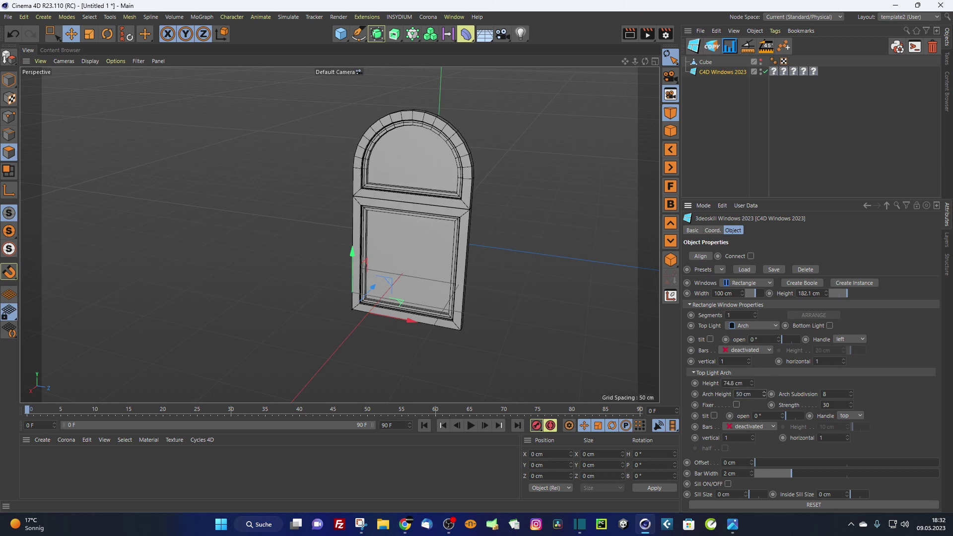
drag(754, 388, 754, 400)
alt+drag(449, 258, 489, 193)
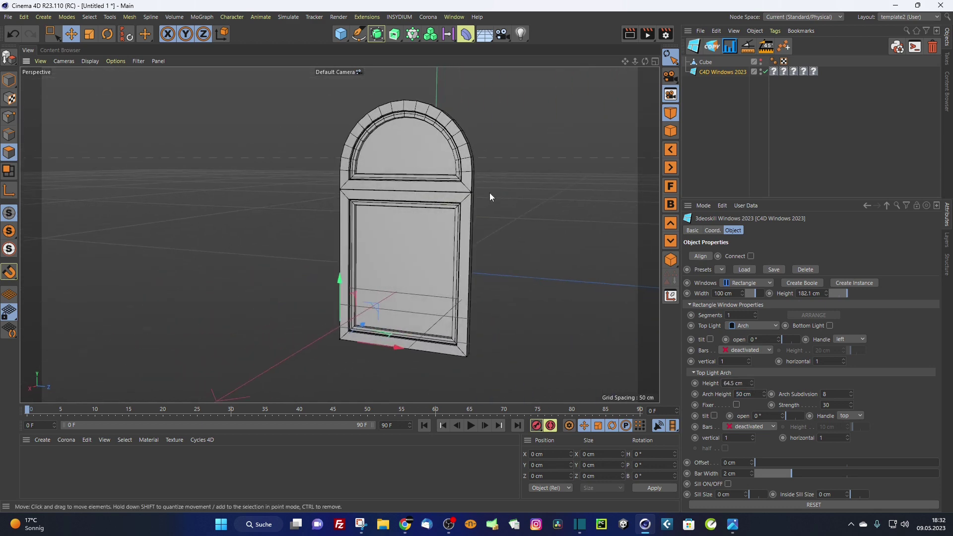
Try Grid bars on the top light, then use Dual Grid with 26.9 cm height and 2 horizontal bars.
click(742, 428)
click(744, 448)
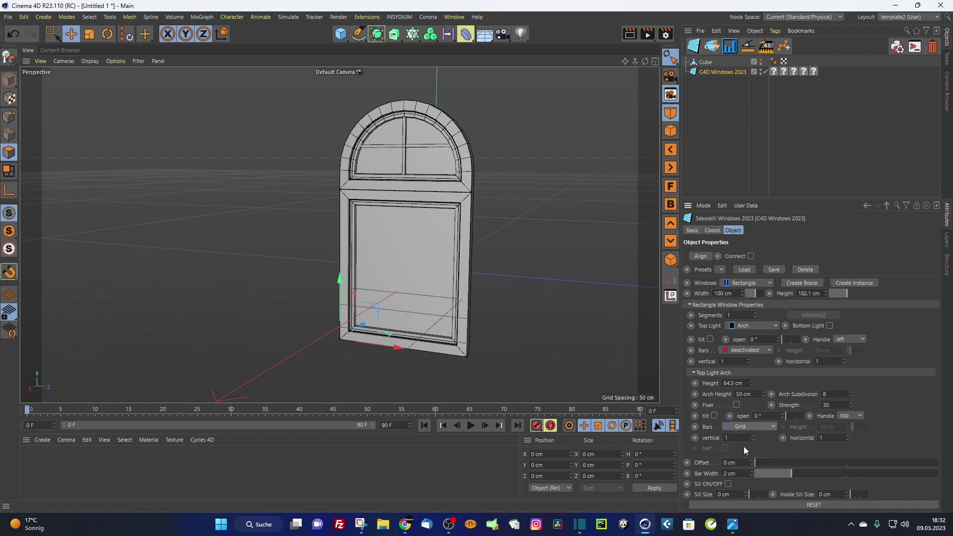
click(747, 430)
click(751, 458)
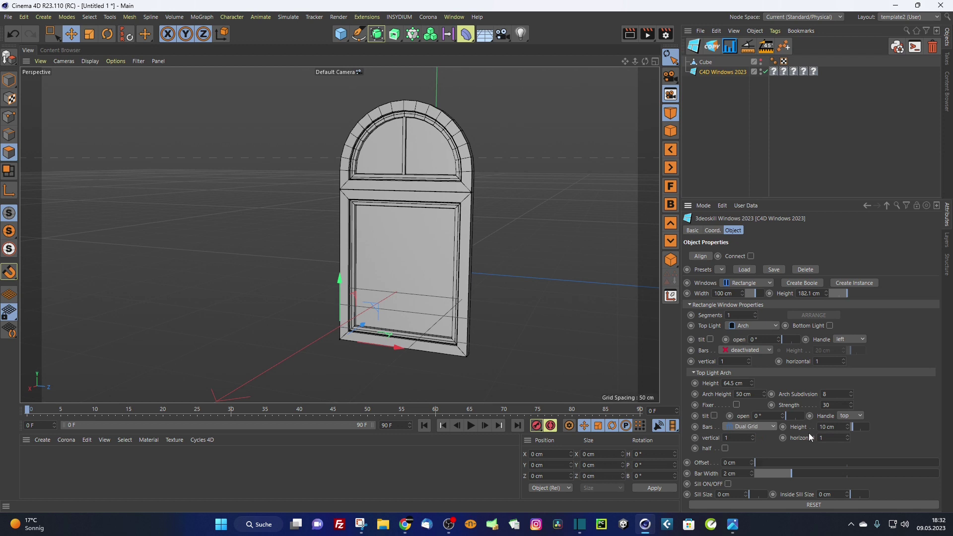
drag(852, 427, 853, 433)
click(847, 436)
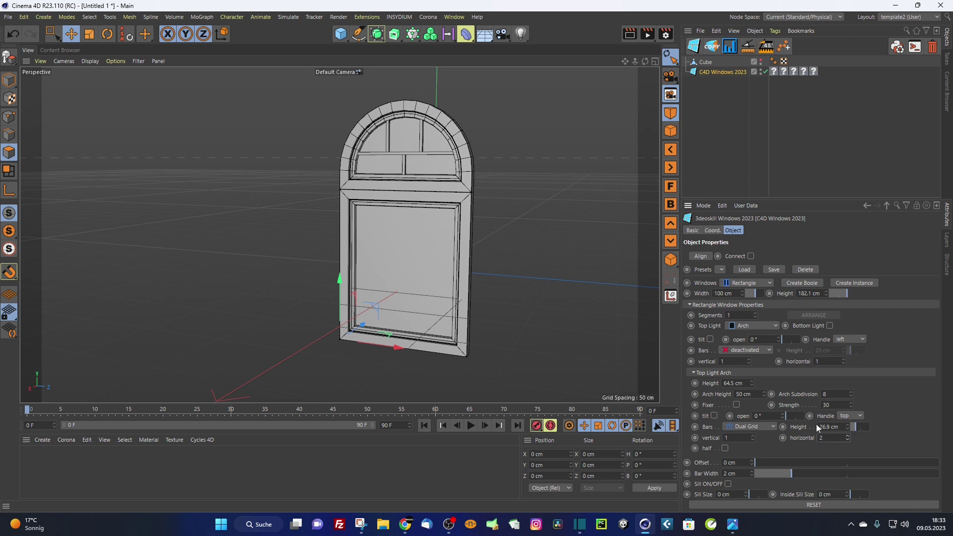
Change the top light's bars to Star with an 11.5 cm radius and 4 streaks.
click(754, 426)
click(737, 470)
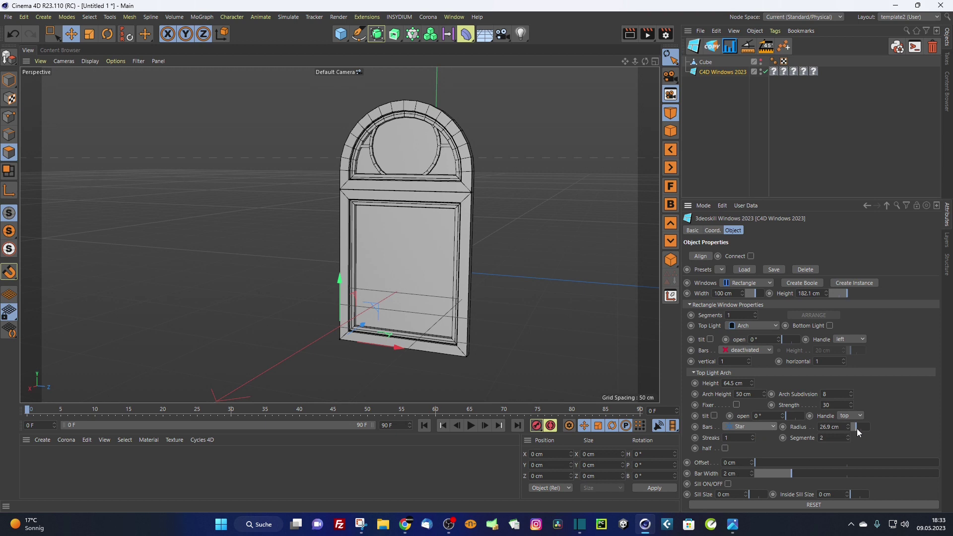
drag(856, 427, 853, 428)
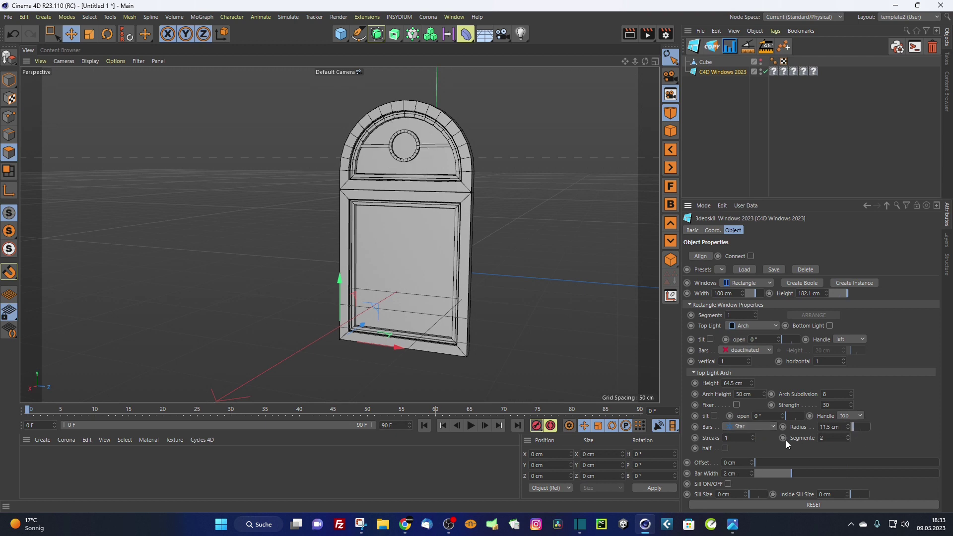
click(752, 435)
click(753, 435)
click(753, 435)
mouse_move(419, 188)
alt+mouse_down()
mouse_move(422, 201)
mouse_move(430, 196)
alt+mouse_up()
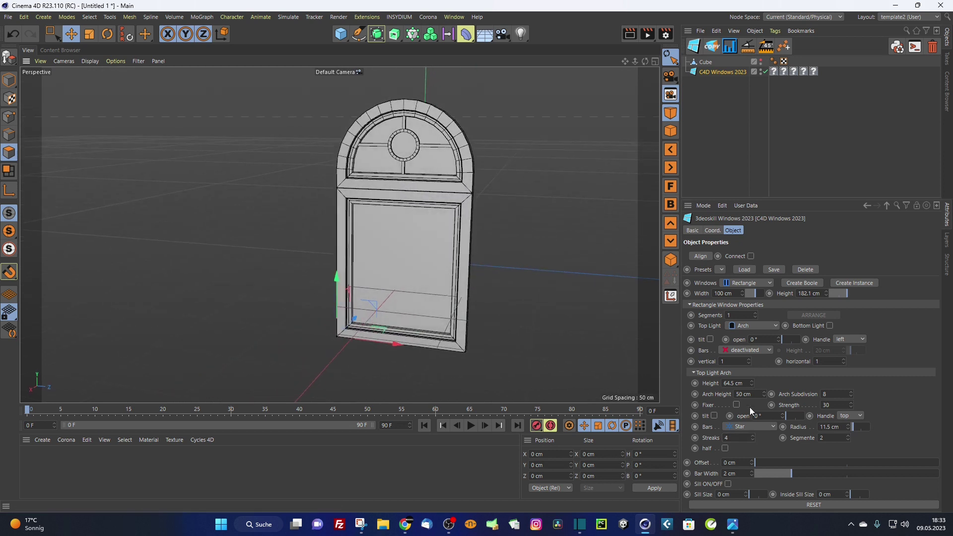
click(752, 434)
click(752, 439)
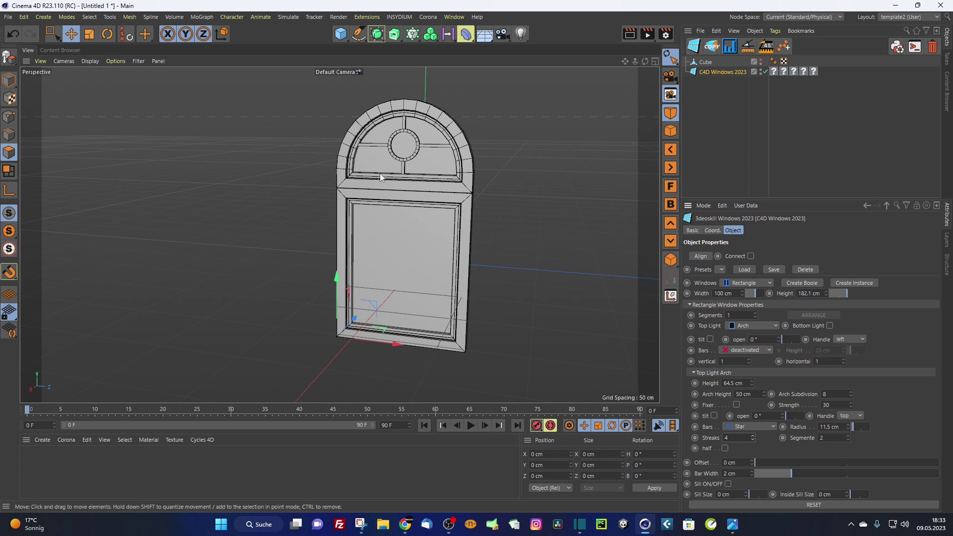
Enable the half option for the top light's star bars and inspect the half-star.
click(724, 448)
scroll(407, 170, up, 3)
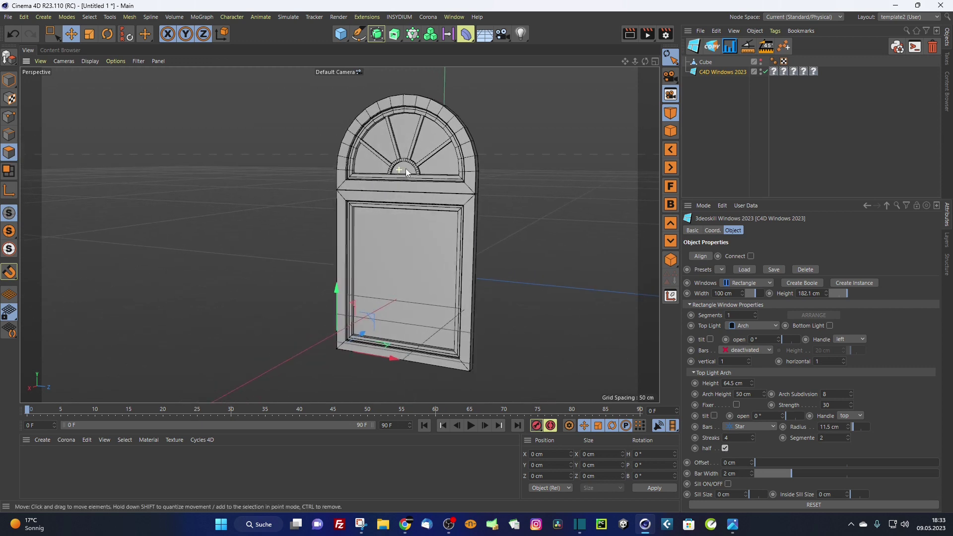
alt+drag(432, 176, 446, 179)
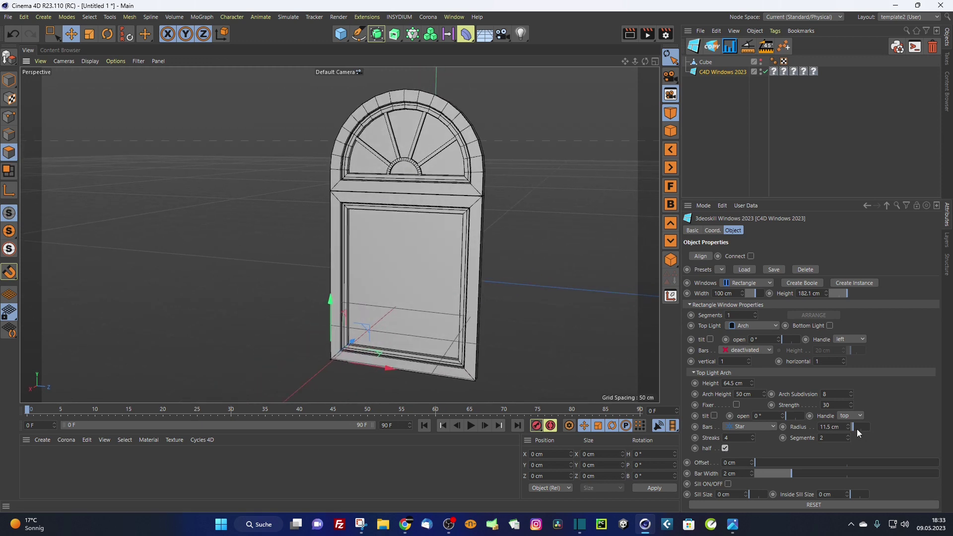
Set the top light's star bars to a 0 cm radius and 3 streaks.
scroll(854, 429, up, 5)
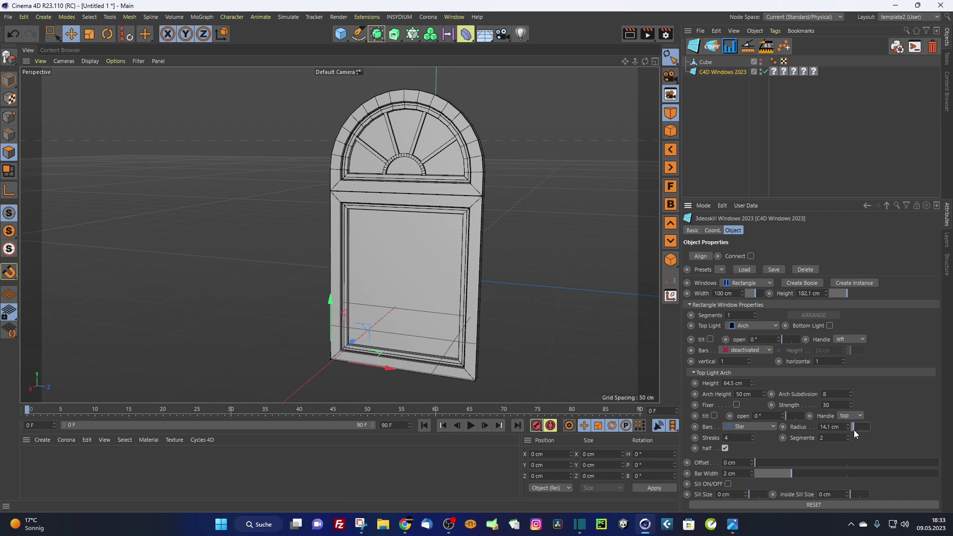
key(ctrl+z)
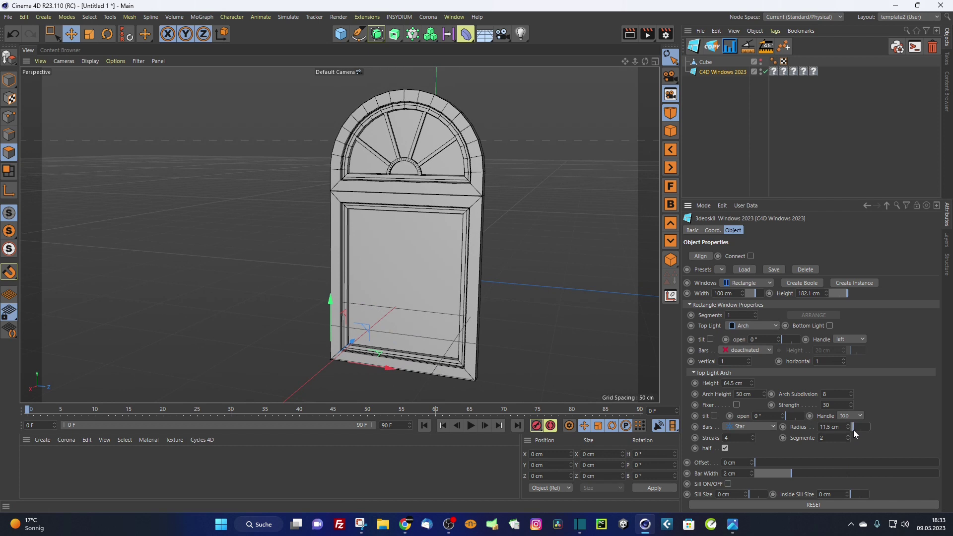
drag(853, 430, 848, 432)
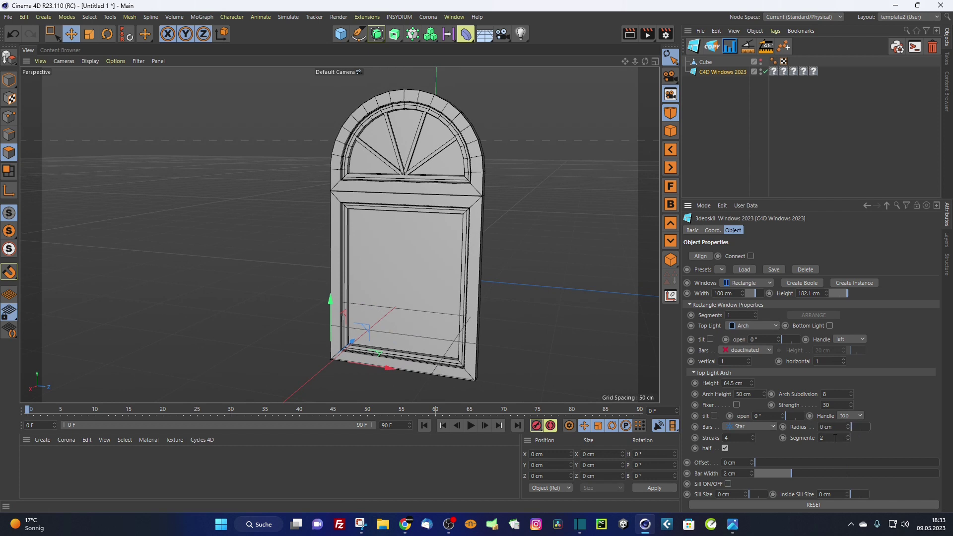
click(752, 439)
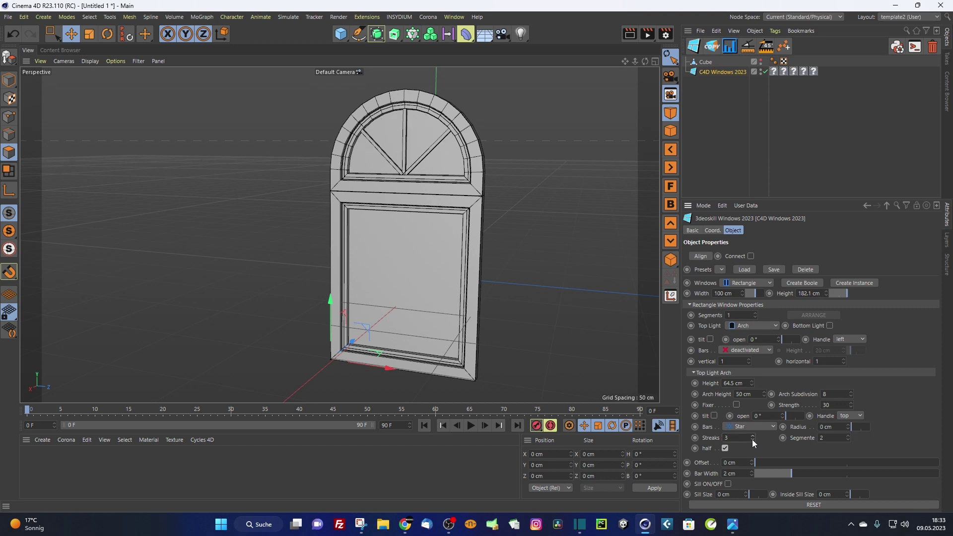
Add the Ambient Occlusion effect in the render settings.
alt+drag(409, 189, 447, 110)
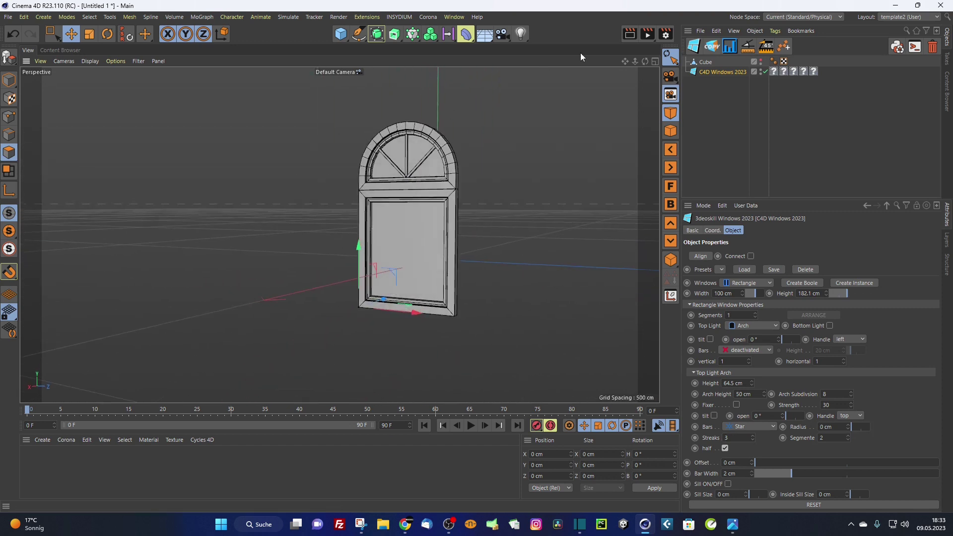
click(665, 34)
click(563, 247)
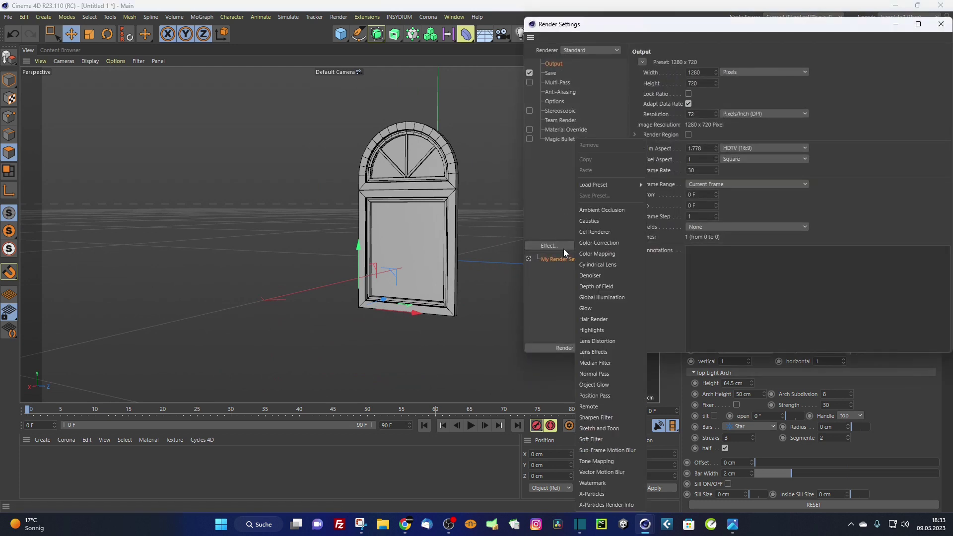
click(601, 210)
click(940, 24)
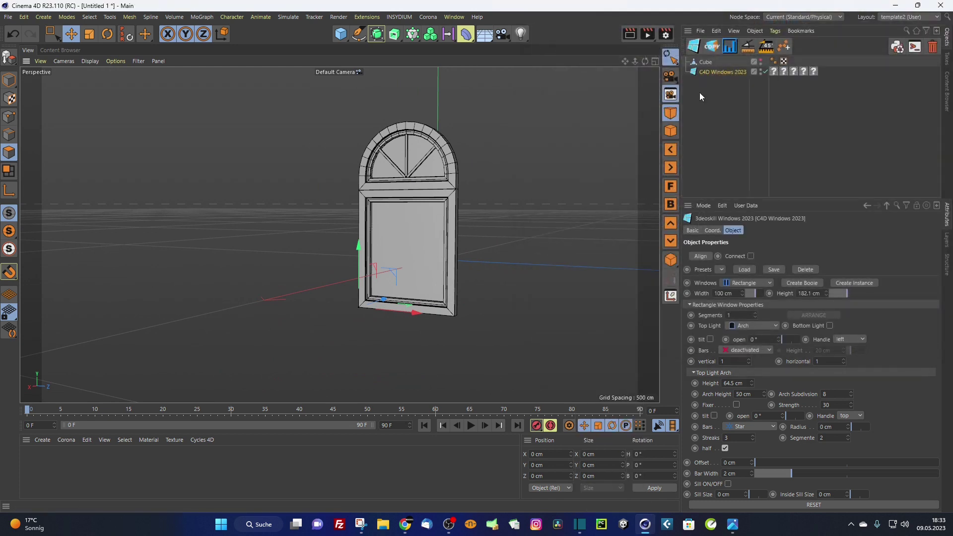
Render the active view of the arched window to check its star bars.
click(629, 34)
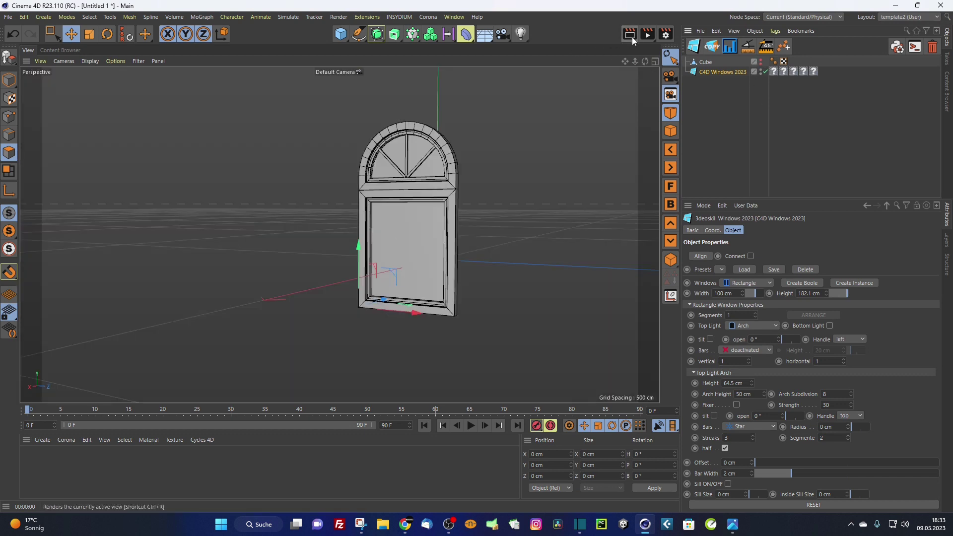
click(632, 37)
alt+drag(517, 130, 340, 234)
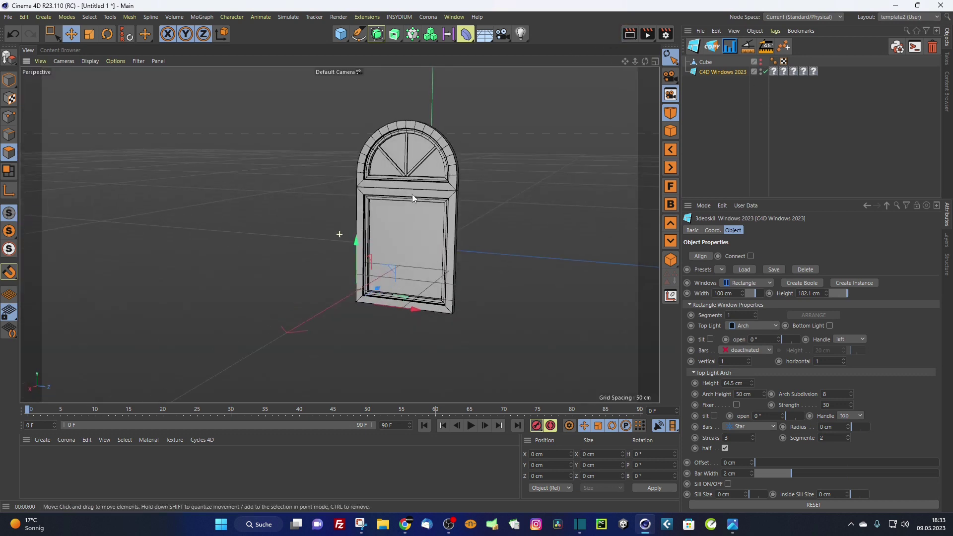
click(633, 35)
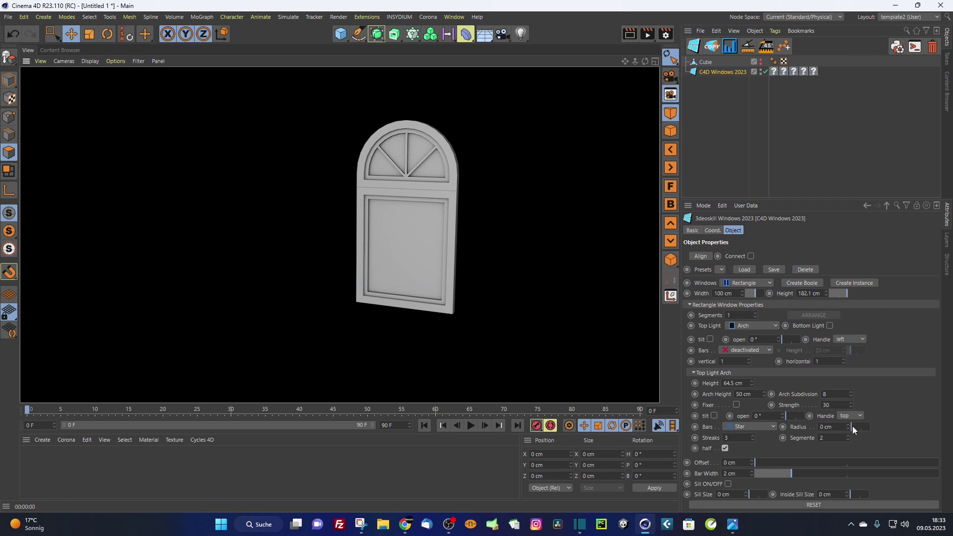
Set the top light's star radius to 19.2 cm and render the active view again.
drag(853, 426, 854, 428)
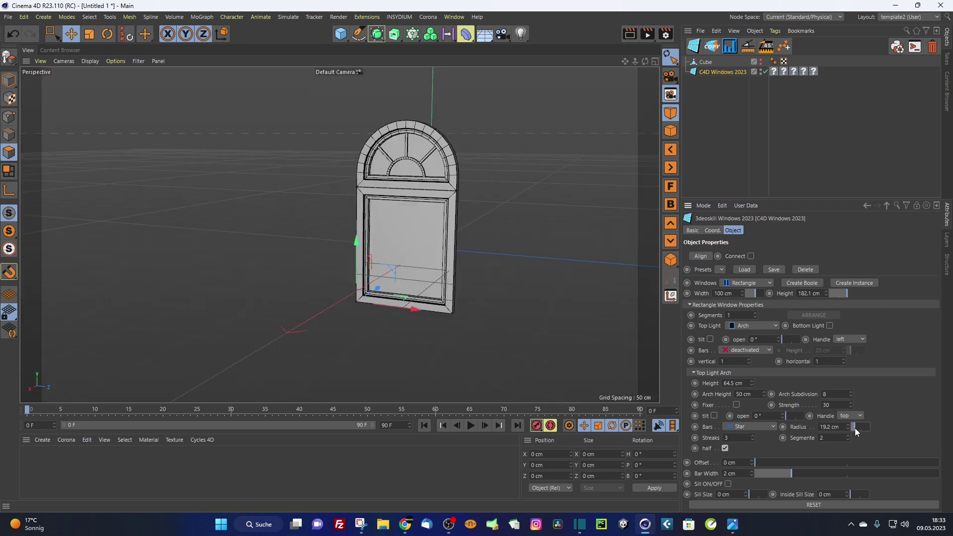
click(634, 33)
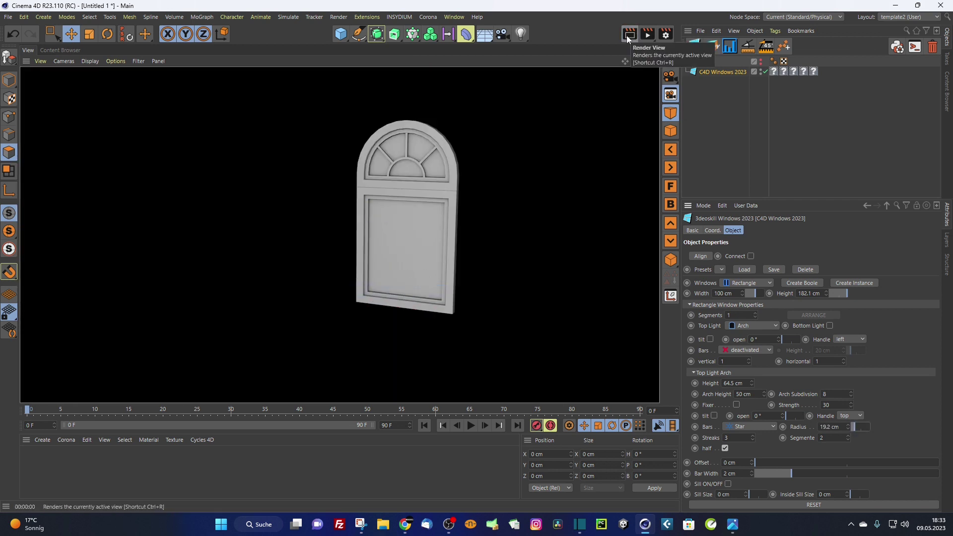
mouse_move(423, 178)
alt+mouse_down()
mouse_move(501, 166)
mouse_move(365, 190)
mouse_move(386, 197)
mouse_move(391, 185)
mouse_move(468, 224)
alt+mouse_up()
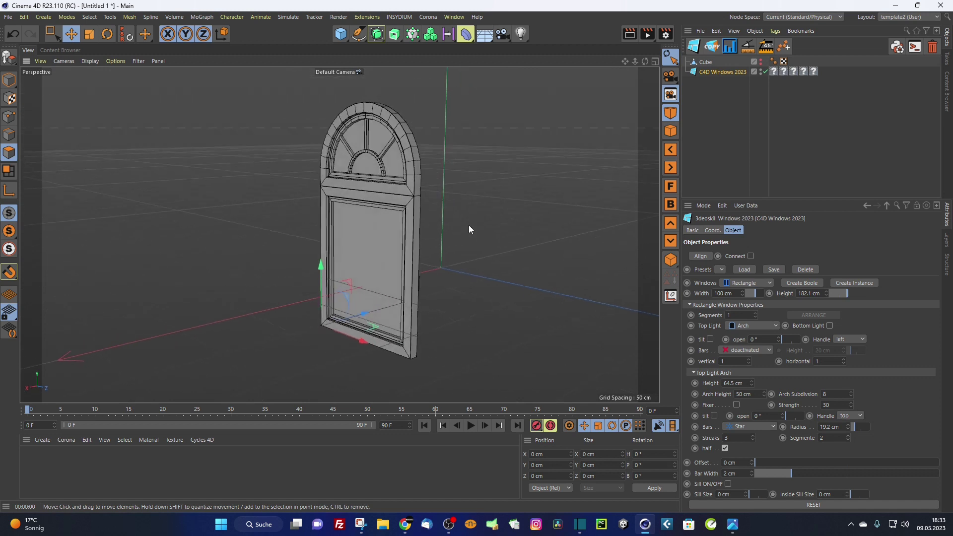
Change the top light to sloping, with Height 89.6 cm and Height 2 24 cm.
click(751, 327)
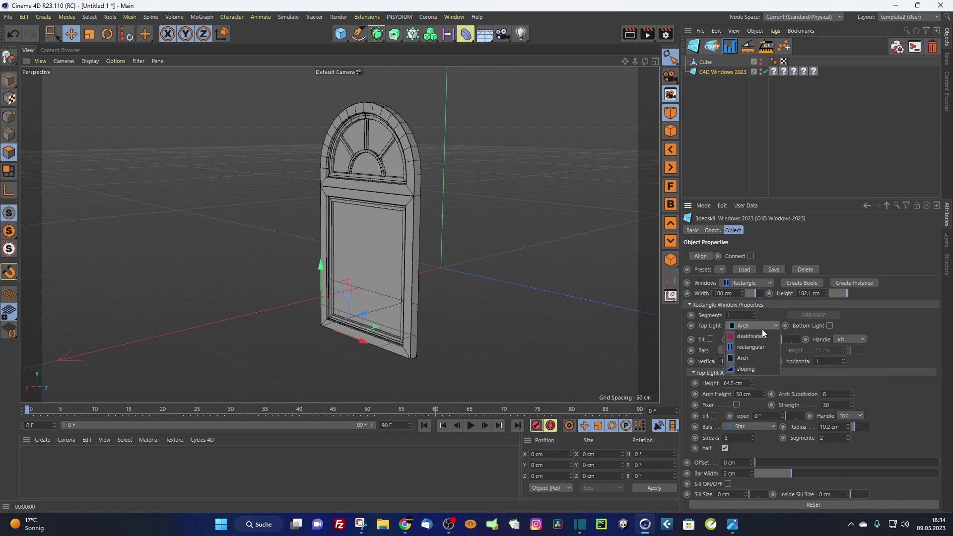
click(758, 368)
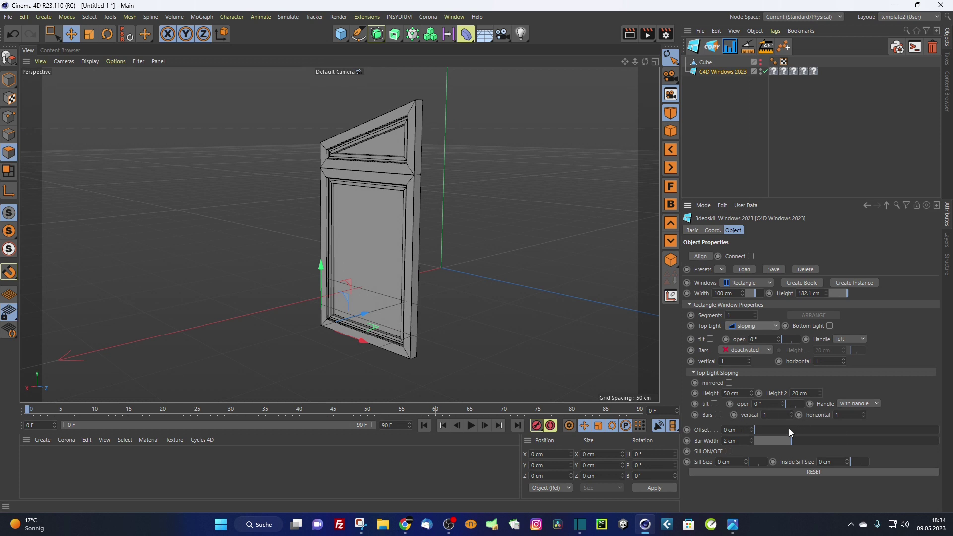
mouse_move(407, 182)
alt+mouse_down()
mouse_move(365, 168)
mouse_move(392, 171)
alt+mouse_up()
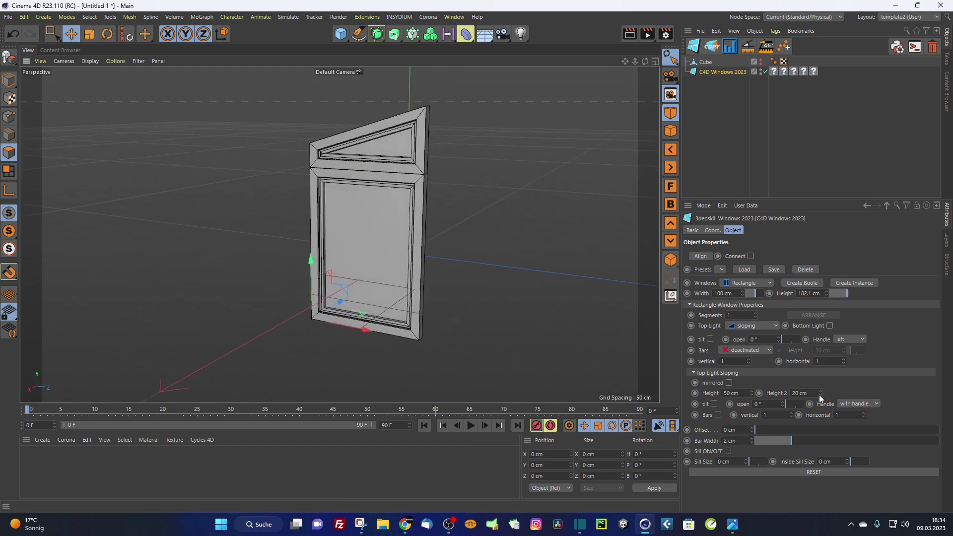
mouse_move(820, 394)
mouse_down()
mouse_move(820, 382)
mouse_move(820, 392)
mouse_up()
mouse_move(751, 395)
mouse_down()
mouse_move(751, 385)
mouse_move(751, 395)
mouse_up()
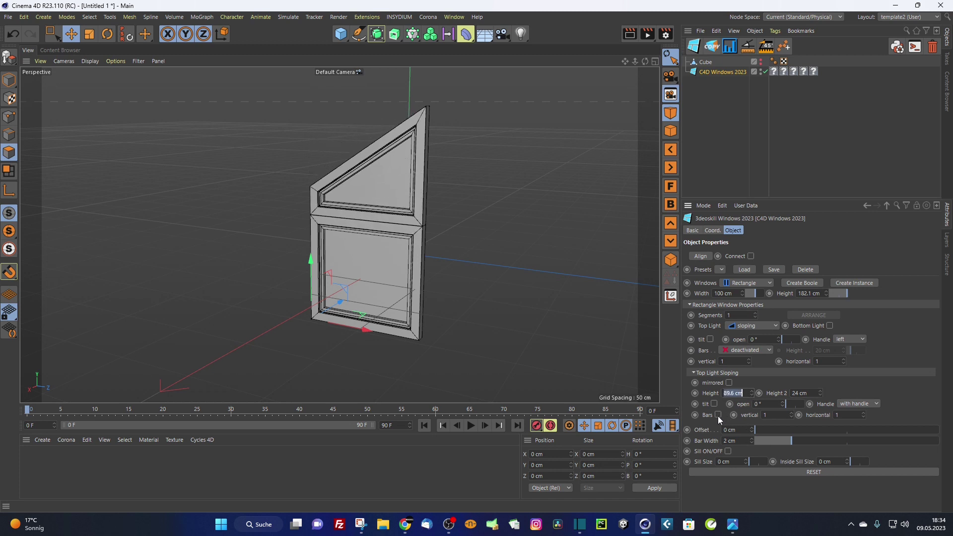
Enable bars on the sloping top light with 2 vertical and 2 horizontal bars.
click(863, 412)
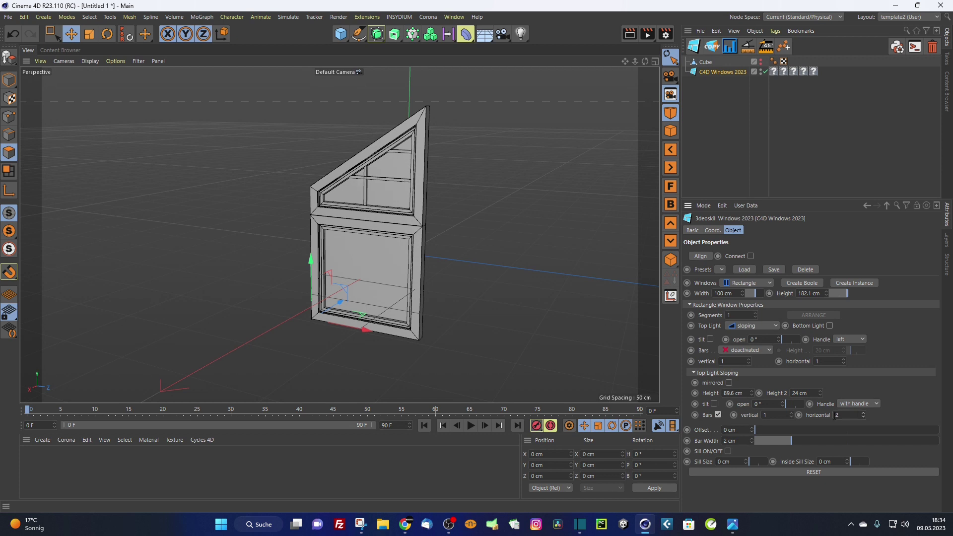
click(790, 413)
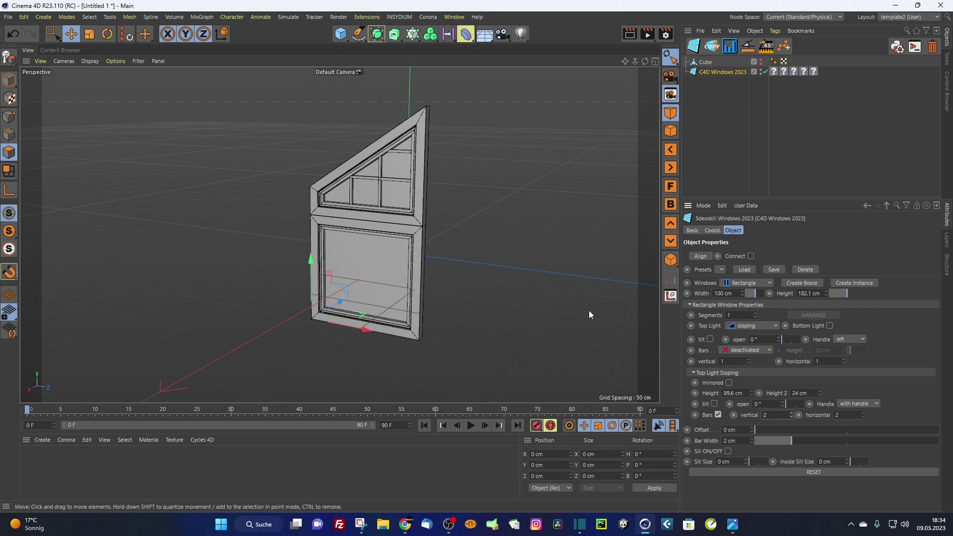
alt+drag(589, 310, 429, 225)
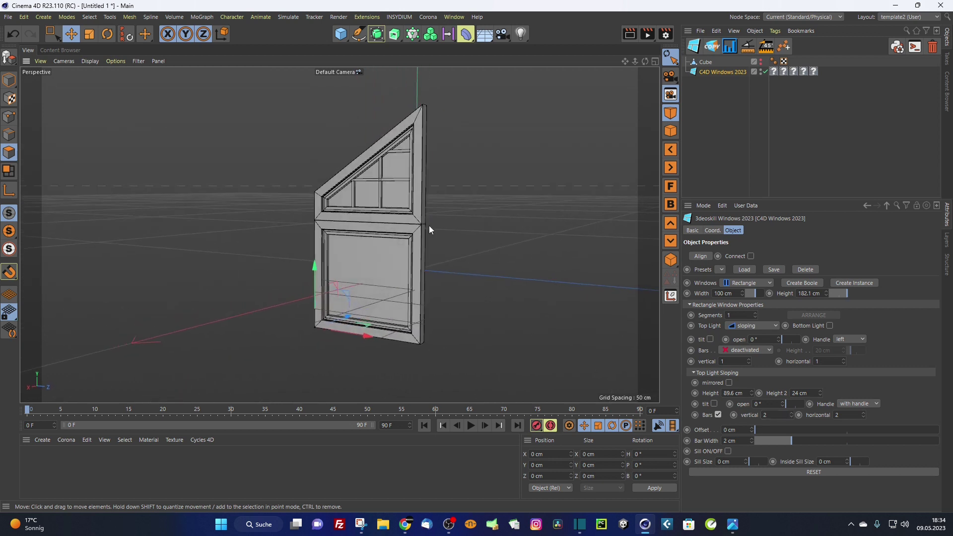
click(718, 415)
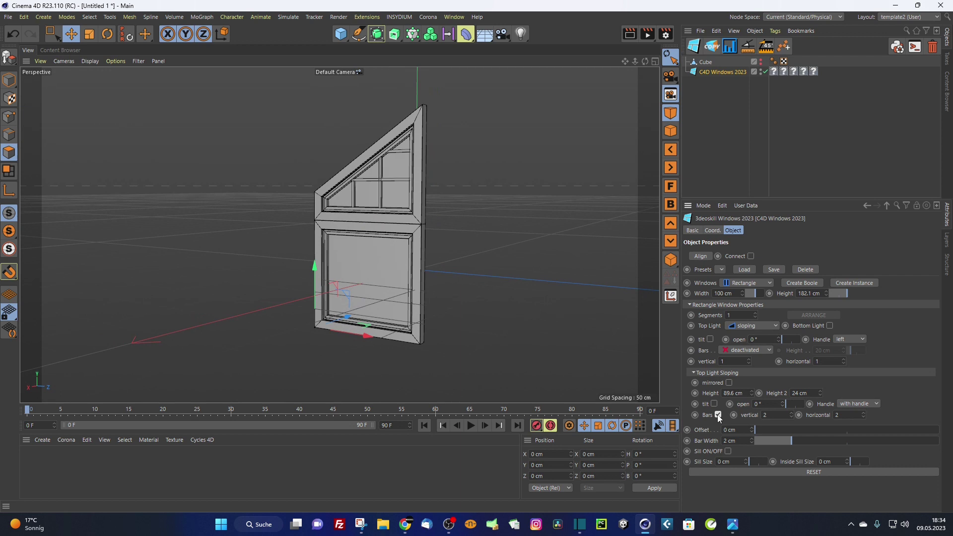
Try the Triangular window type, then switch back to Rectangle.
click(737, 283)
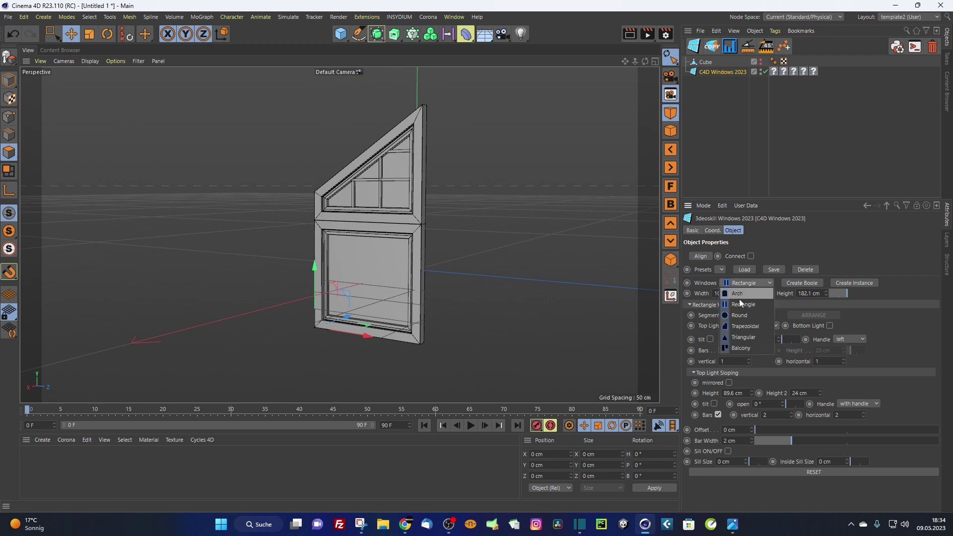
click(741, 339)
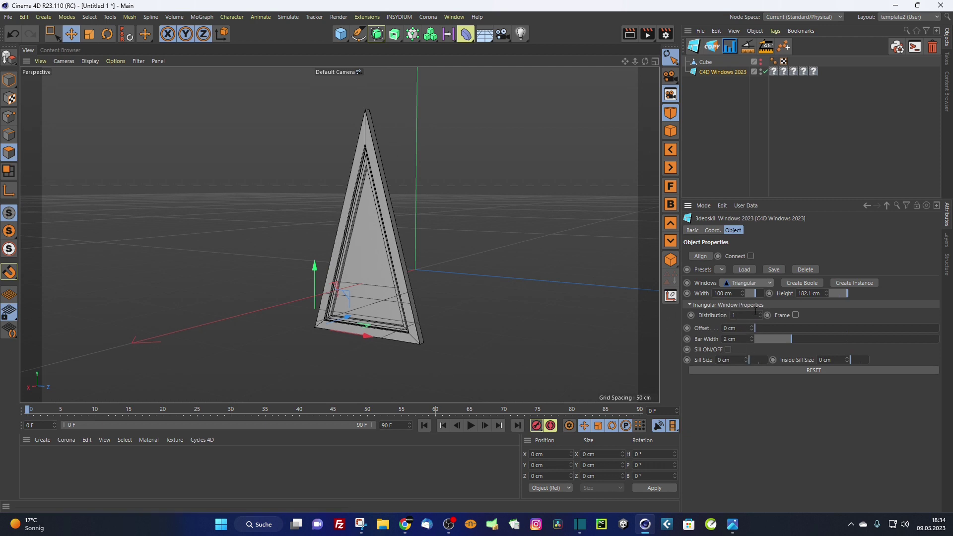
click(750, 282)
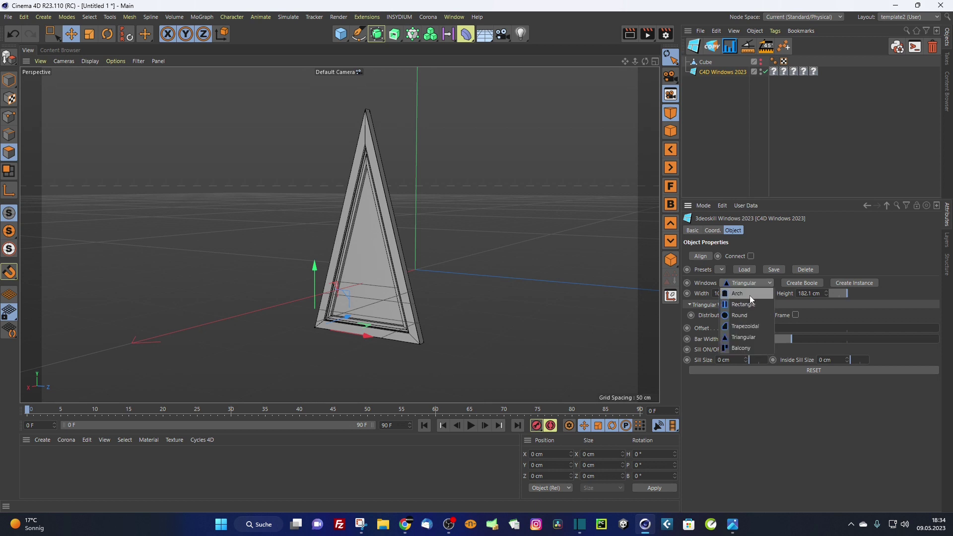
click(740, 305)
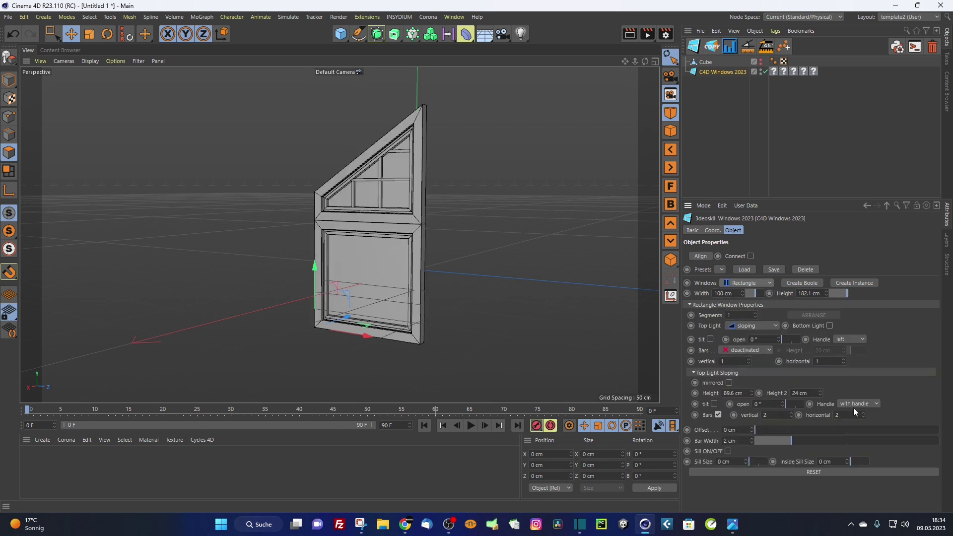
Change the top light to rectangular and choose a bar style for it.
click(756, 326)
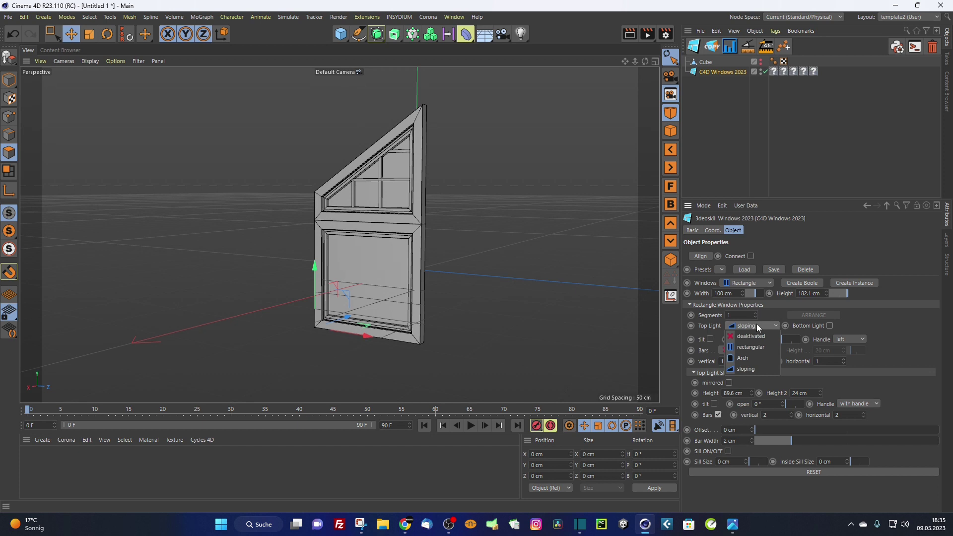
click(752, 348)
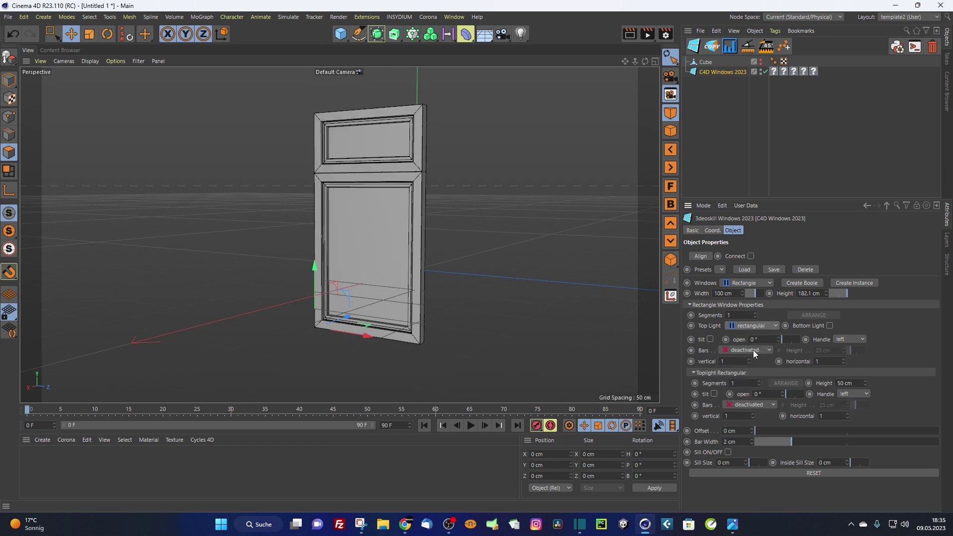
click(743, 404)
click(744, 447)
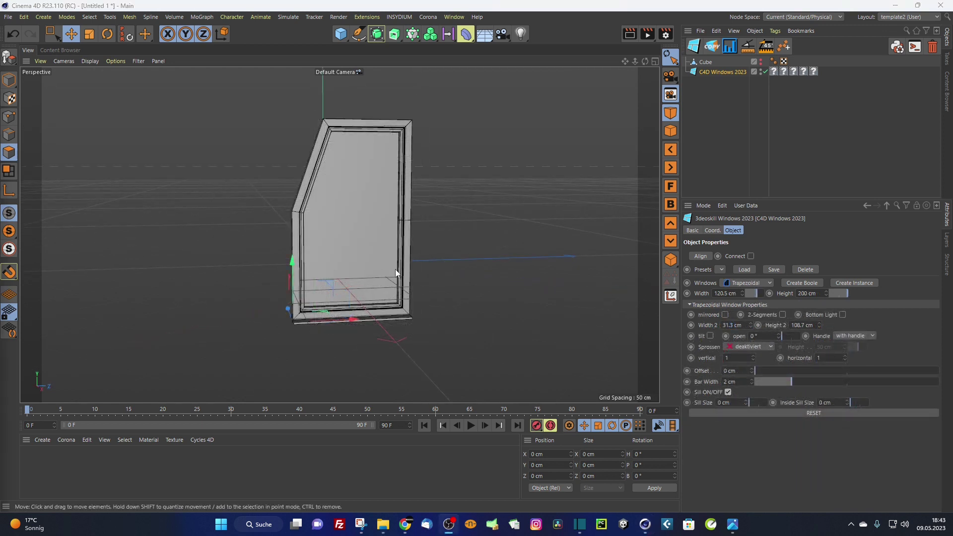
Examine the trapezoidal window from its handle side and try its open angle, returning it to 0°.
alt+drag(353, 231, 617, 227)
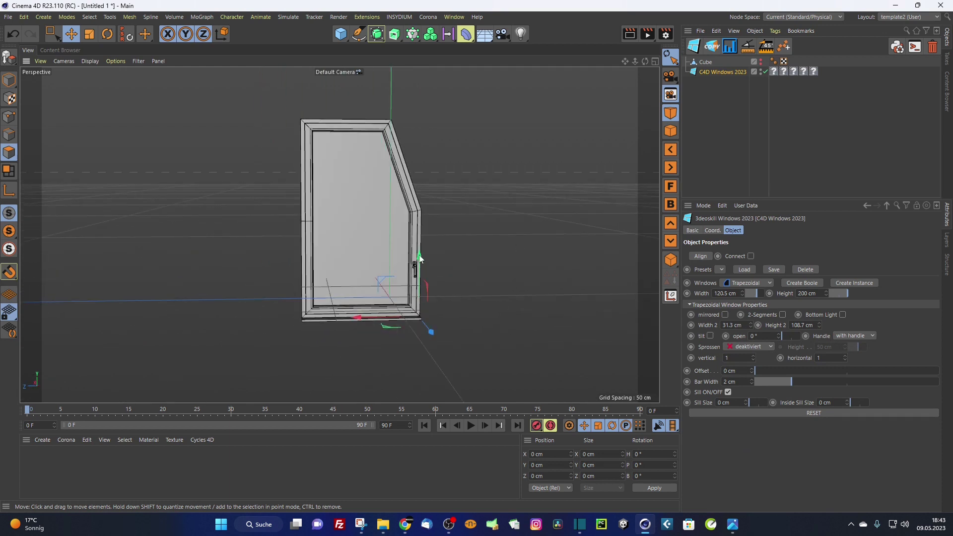
alt+drag(420, 257, 431, 256)
drag(790, 339, 779, 341)
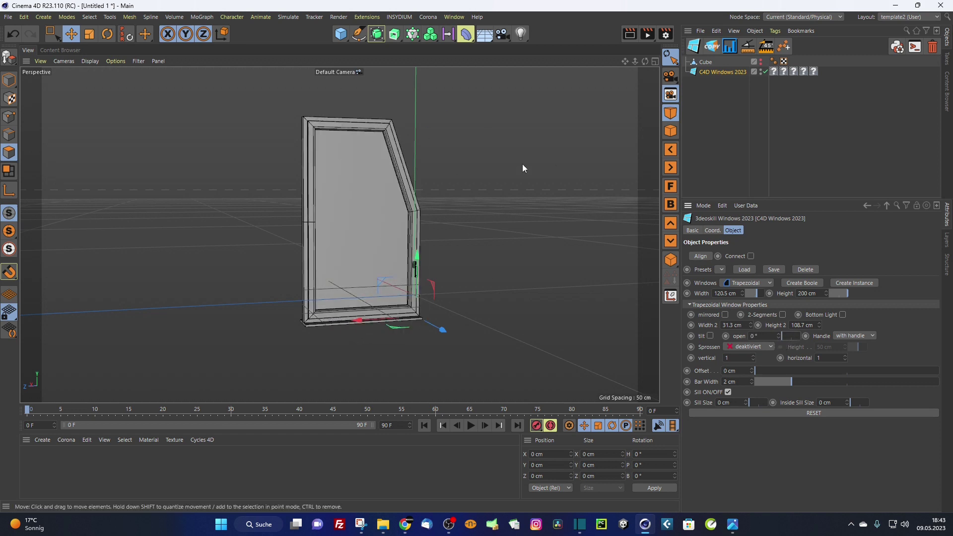
alt+drag(404, 234, 413, 226)
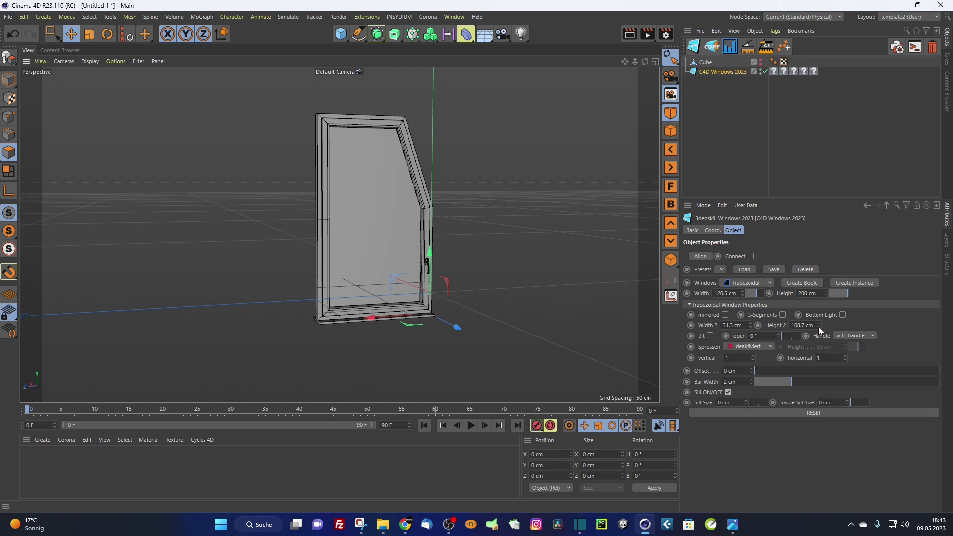
Set the trapezoidal window's Height 2 to 0 cm and Width 2 to 68.4 cm.
drag(819, 327, 752, 329)
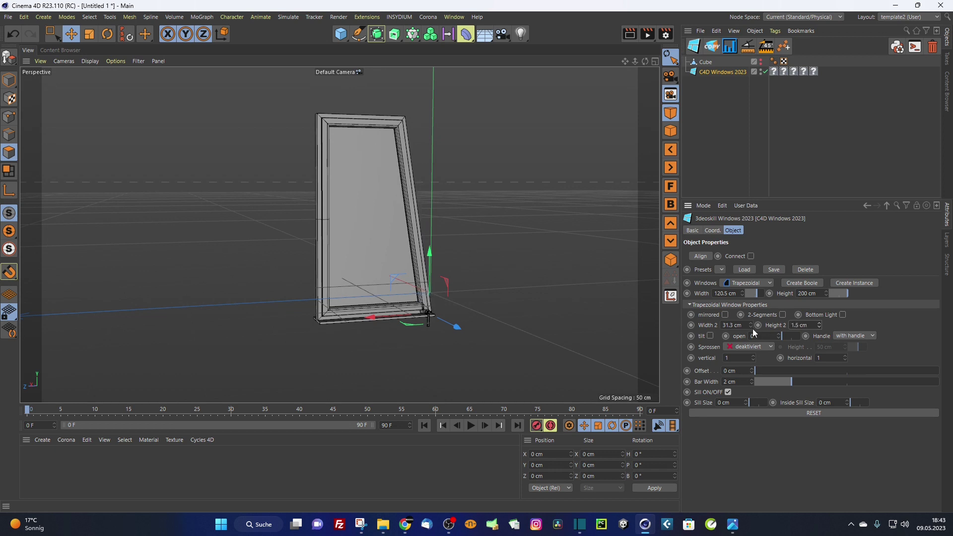
click(818, 327)
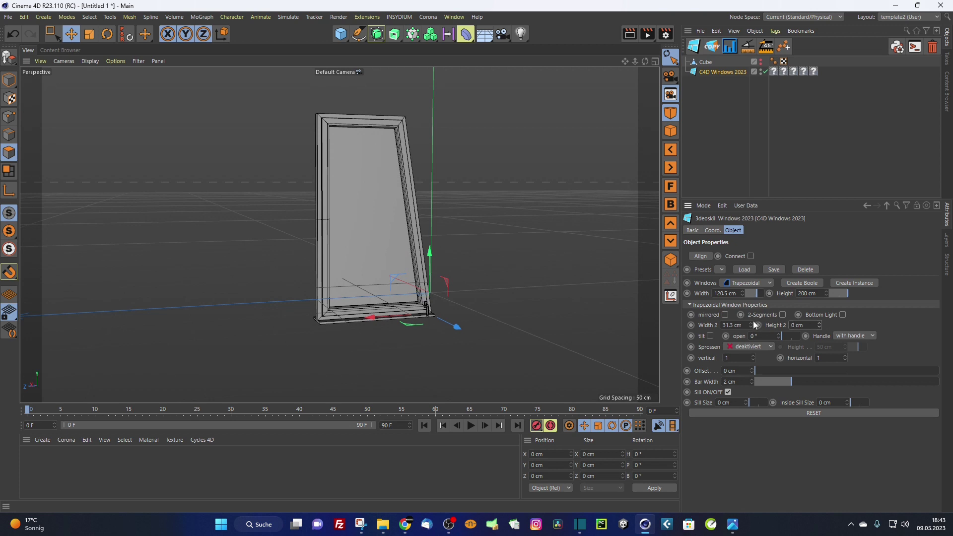
drag(754, 326, 813, 324)
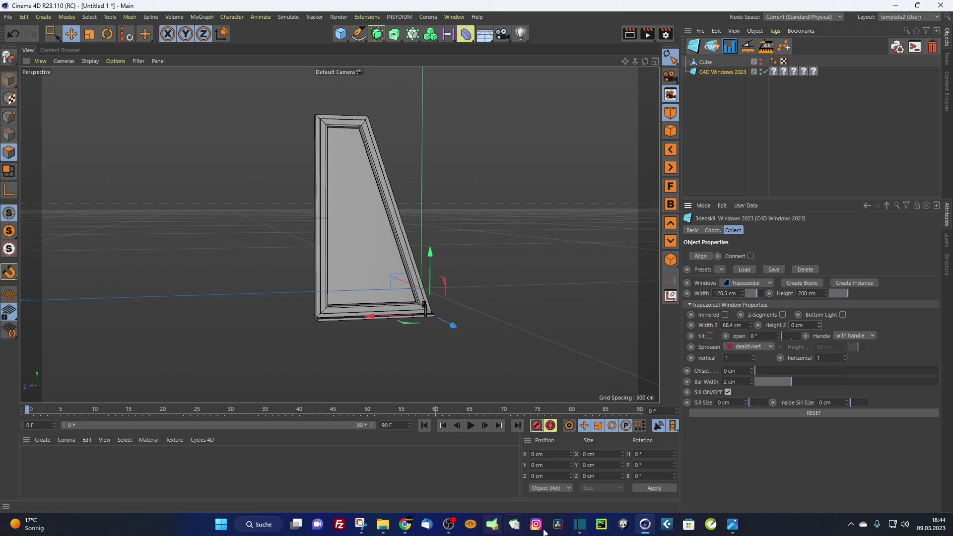
click(732, 524)
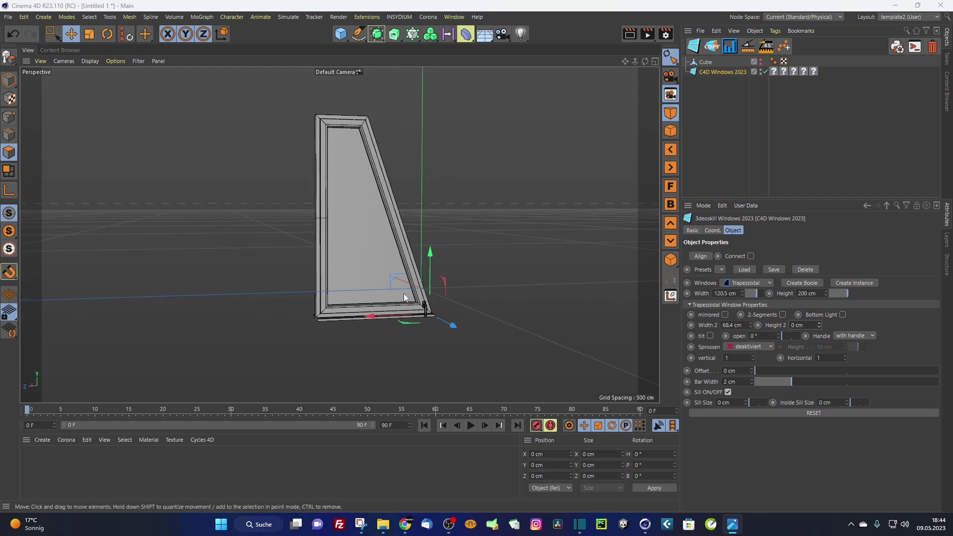
Add a bottom light to the trapezoidal window and increase its Height 2.
alt+drag(404, 294, 371, 228)
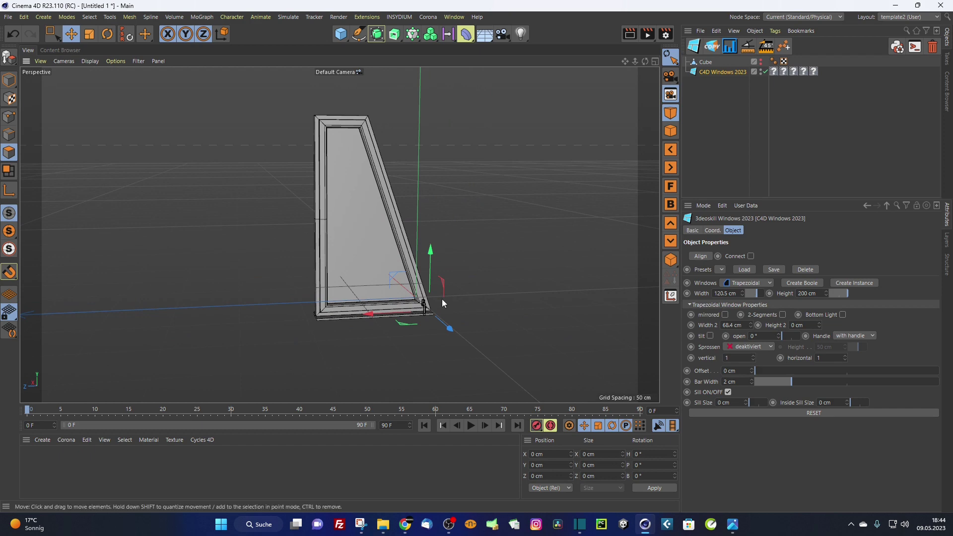
scroll(439, 298, up, 5)
scroll(422, 298, down, 5)
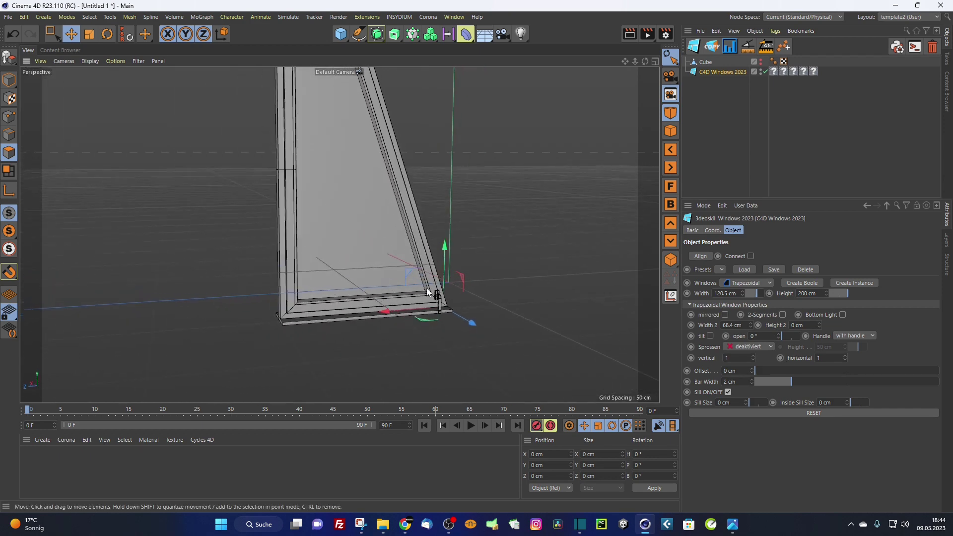
mouse_move(431, 300)
alt+mouse_down()
mouse_move(408, 306)
mouse_move(416, 299)
alt+mouse_up()
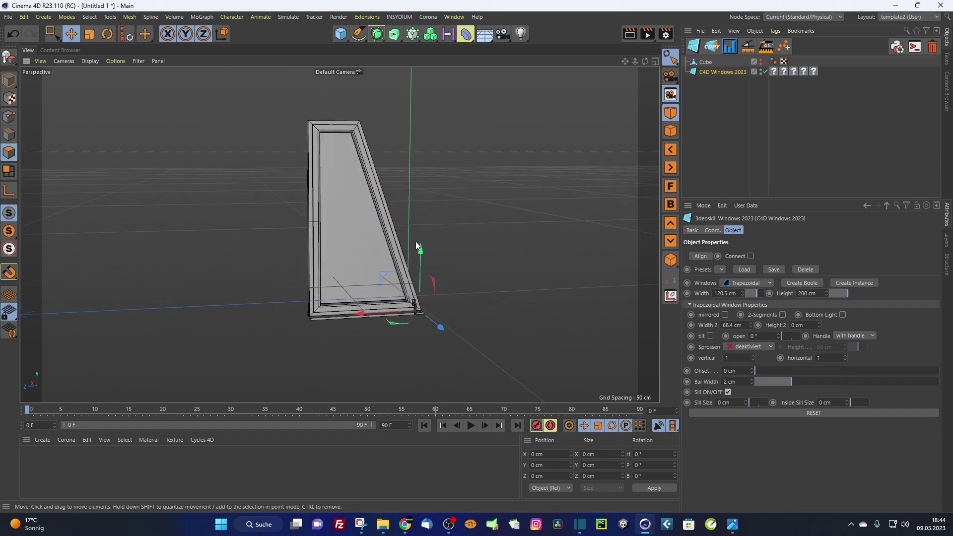
click(841, 315)
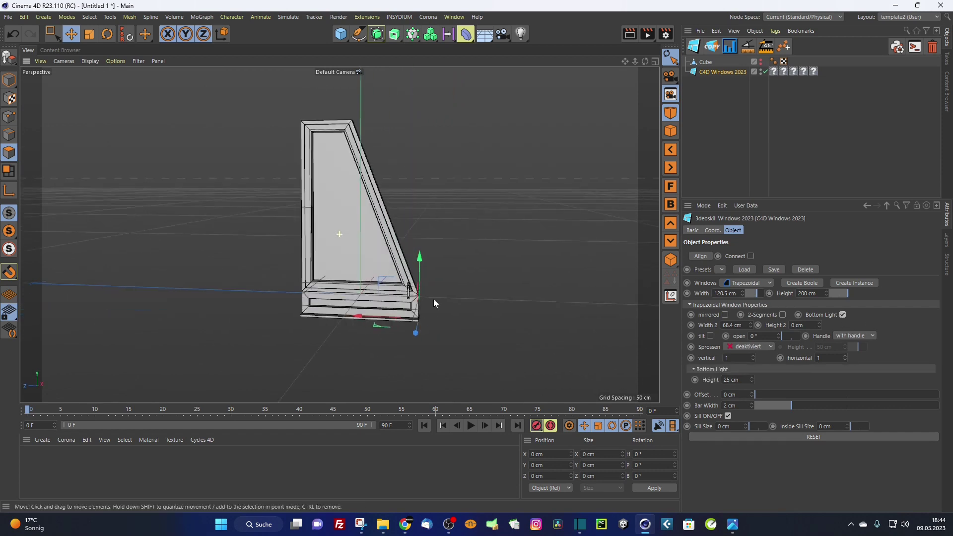
alt+drag(434, 299, 481, 301)
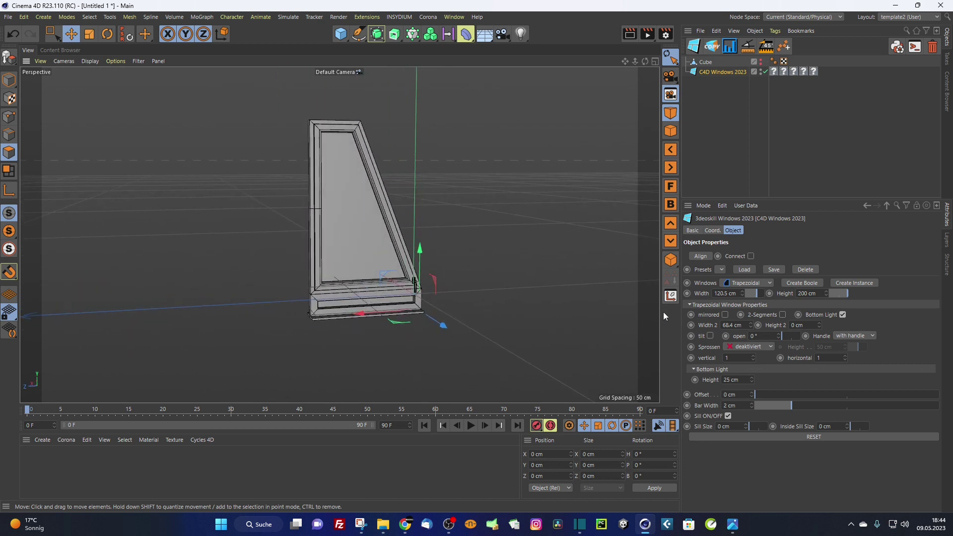
drag(820, 324, 804, 269)
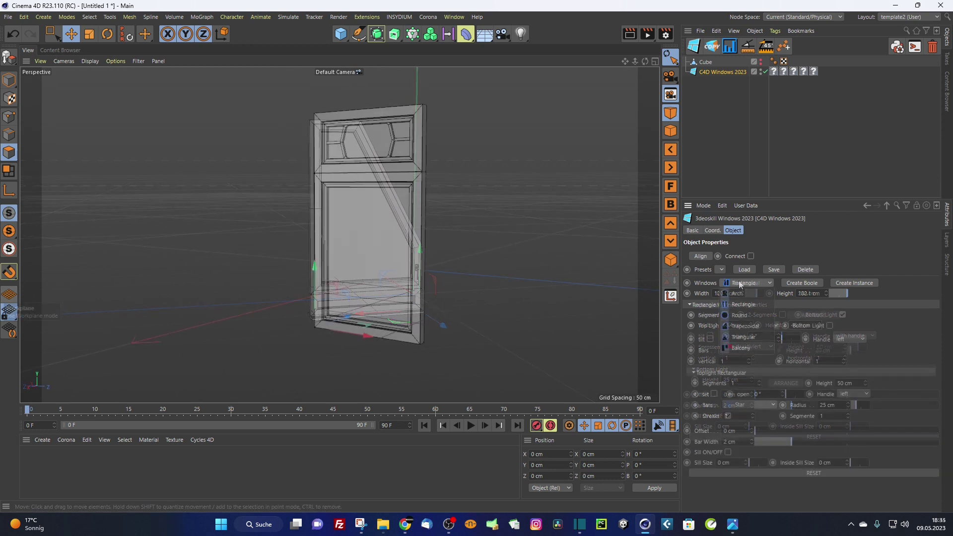
Widen the rectangular window to 161.5 cm and change the window type to Balcony.
click(739, 282)
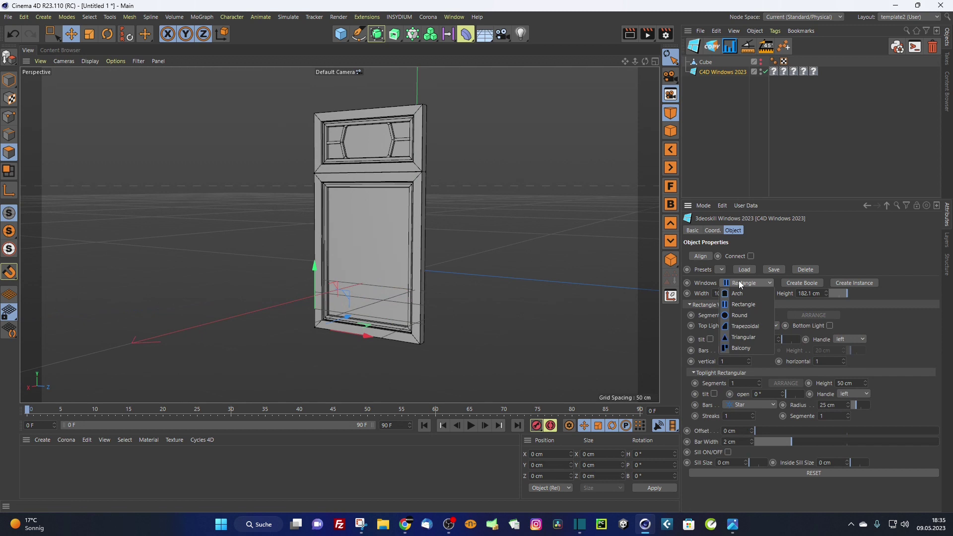
click(738, 280)
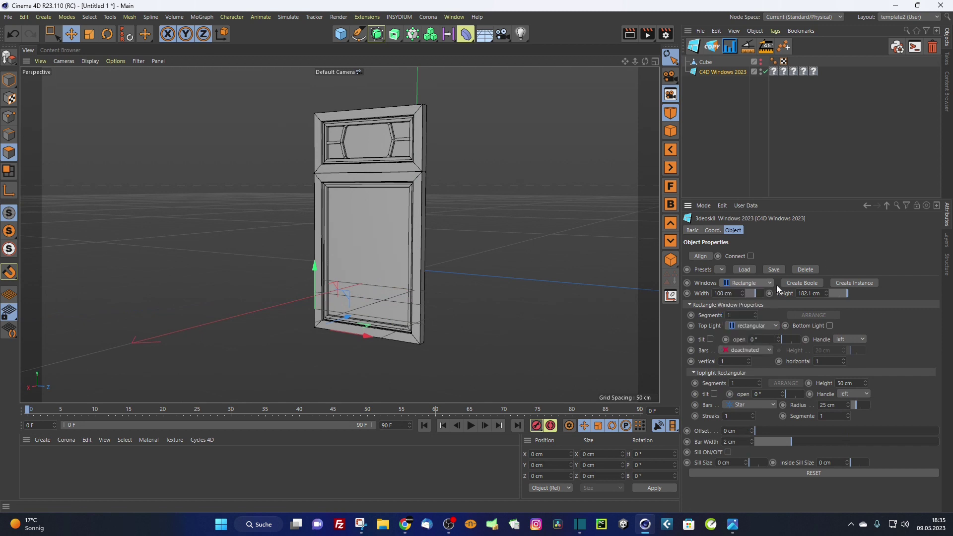
drag(755, 290, 763, 292)
click(753, 284)
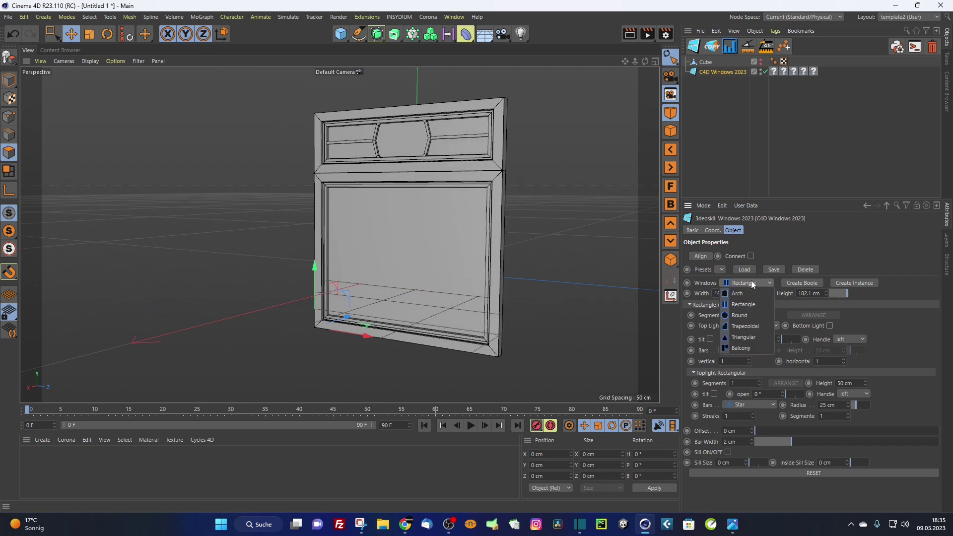
click(736, 347)
alt+drag(340, 202, 349, 218)
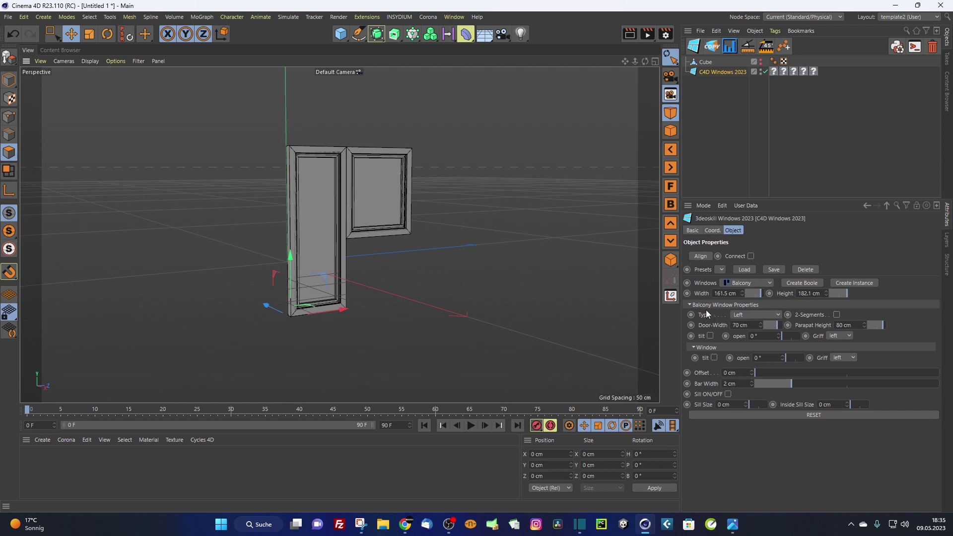
Try the Right and Symmetrical layouts for the balcony window, then return to Left.
click(750, 314)
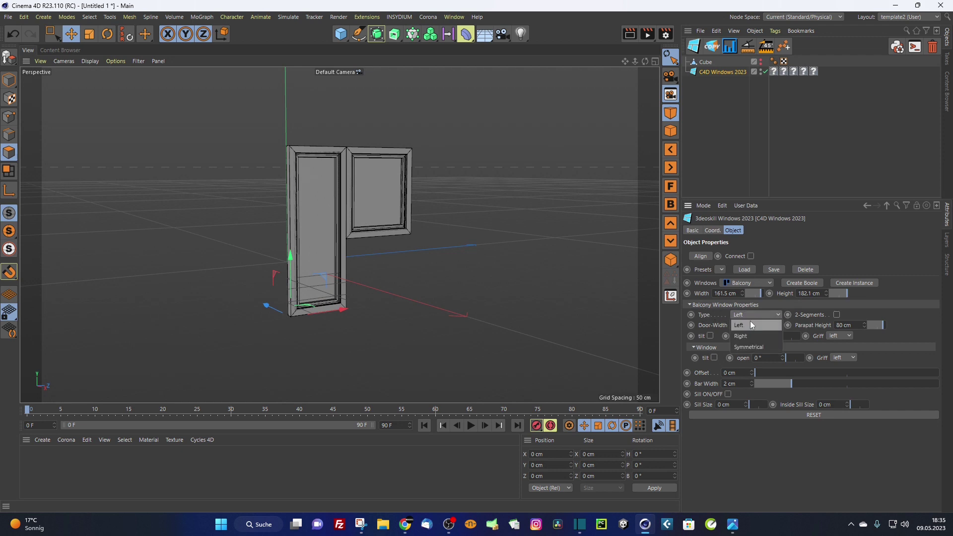
click(751, 336)
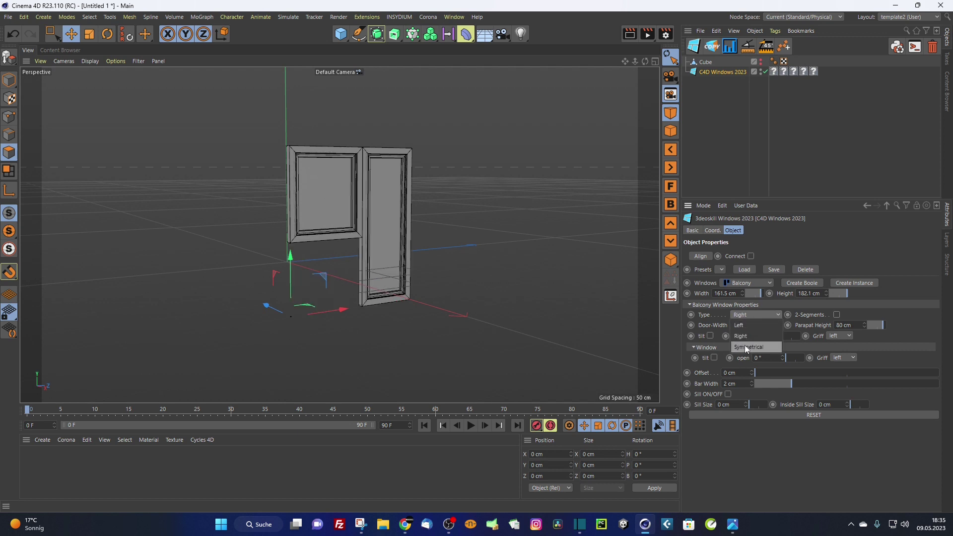
click(745, 346)
alt+drag(411, 245, 528, 251)
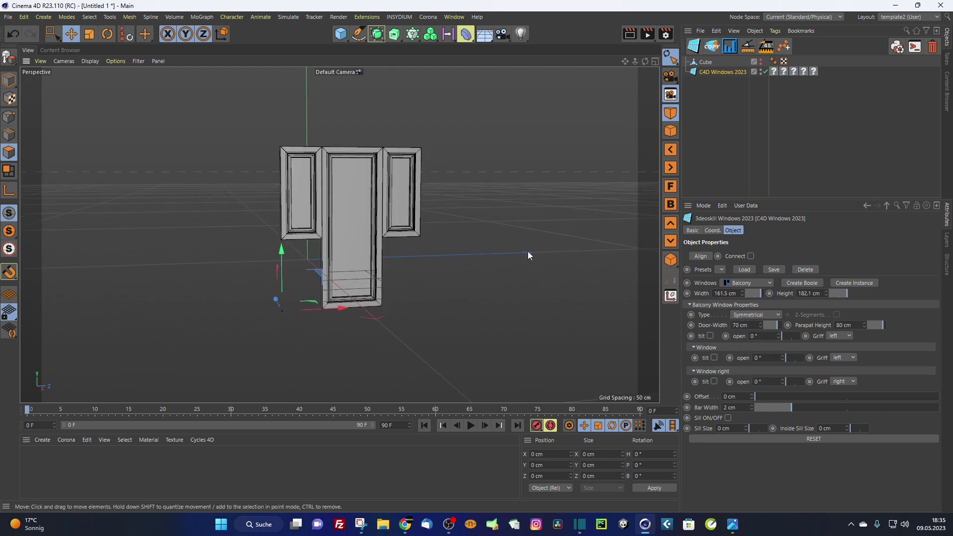
click(748, 313)
click(757, 324)
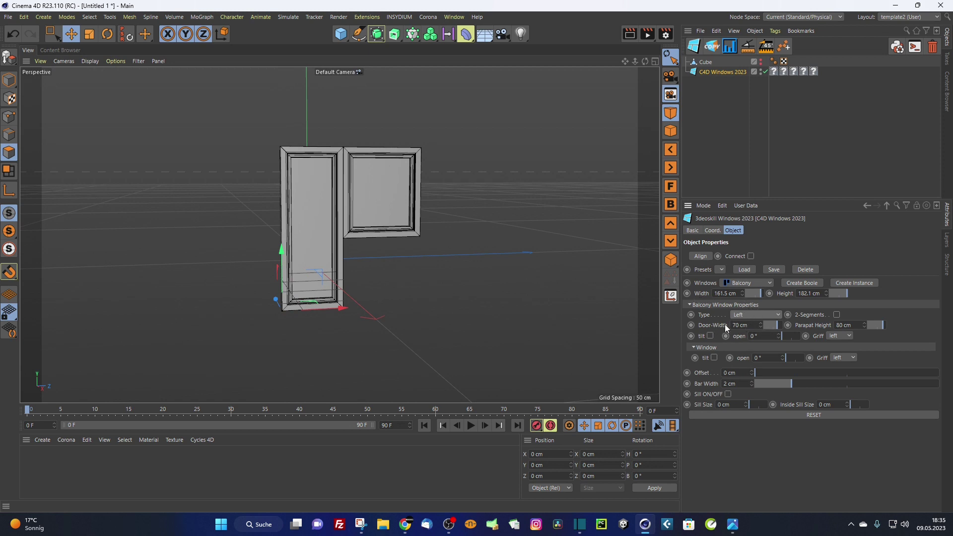
Set the balcony window's overall width to 200 cm and its door width to 78.2 cm.
mouse_move(769, 325)
mouse_down()
mouse_move(788, 327)
mouse_move(760, 329)
mouse_move(776, 332)
mouse_up()
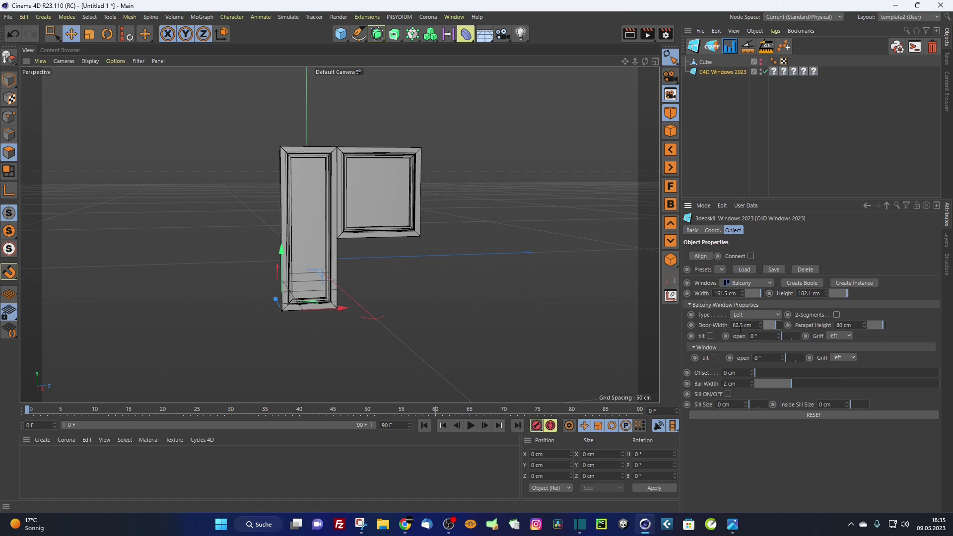
drag(777, 333, 774, 325)
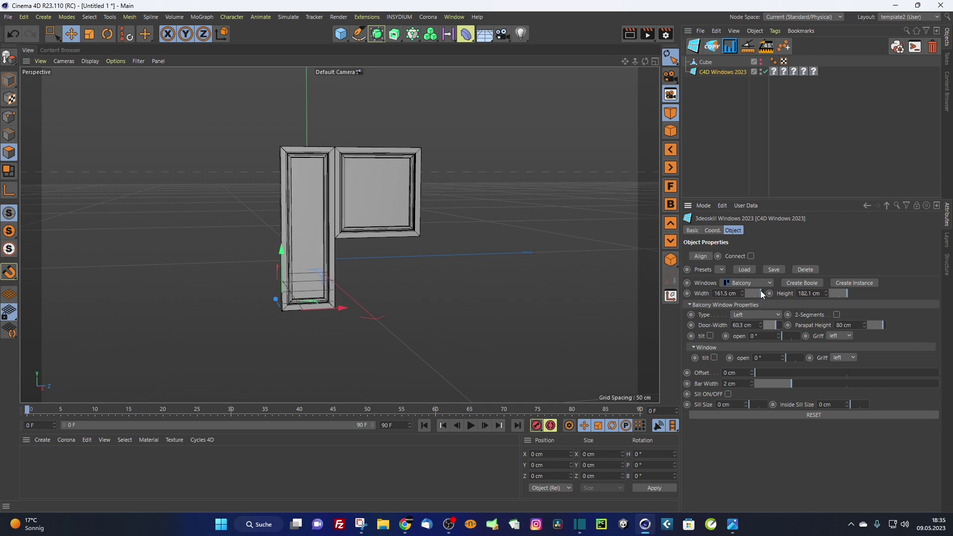
drag(760, 293, 766, 292)
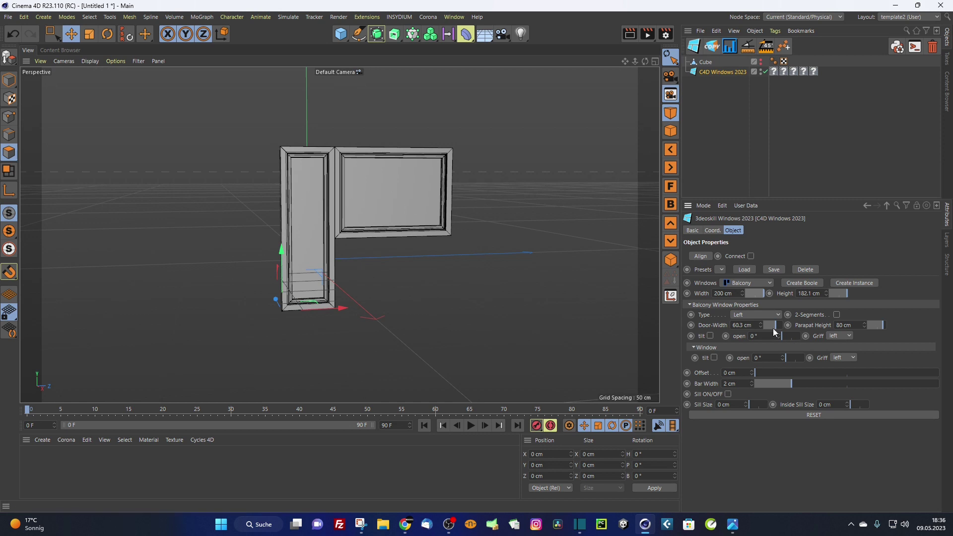
drag(771, 326, 778, 324)
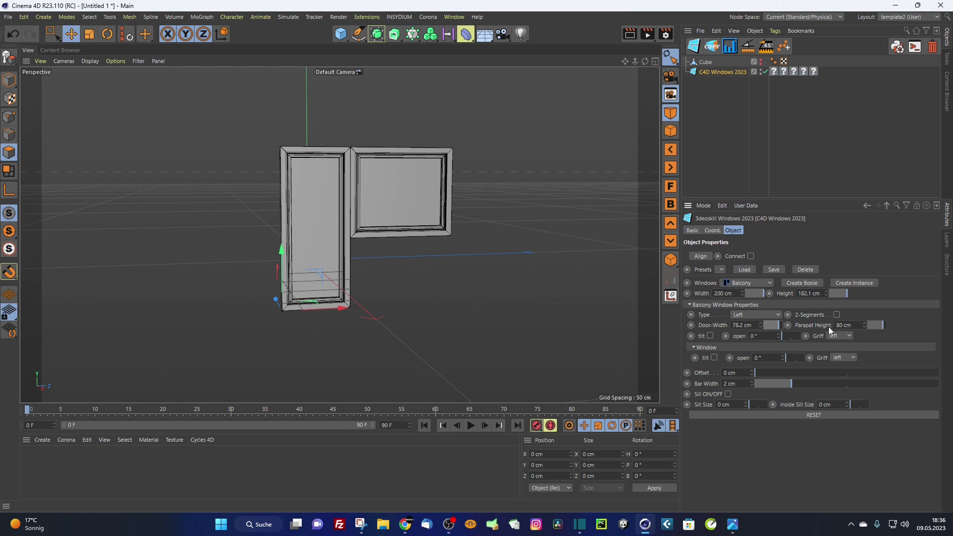
Try lower parapet heights for the balcony window, then set the height to 90 cm.
drag(882, 328, 877, 327)
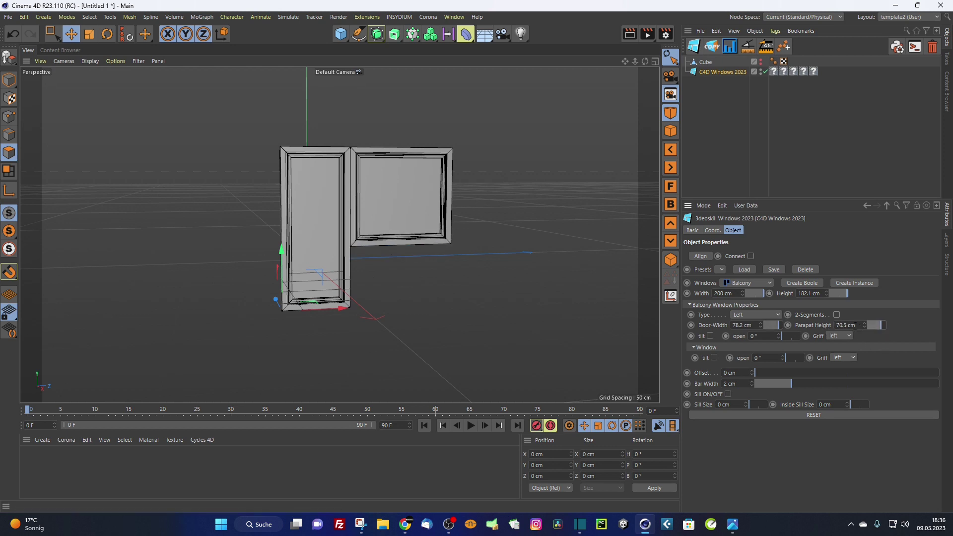
click(835, 325)
mouse_move(881, 326)
mouse_down()
mouse_move(870, 325)
mouse_move(878, 325)
mouse_up()
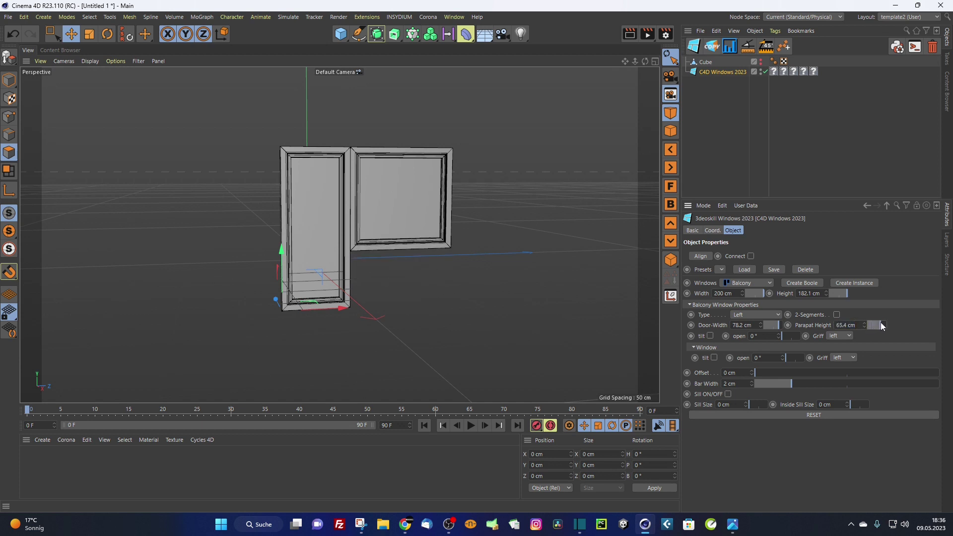
click(830, 325)
text(90)
key(Return)
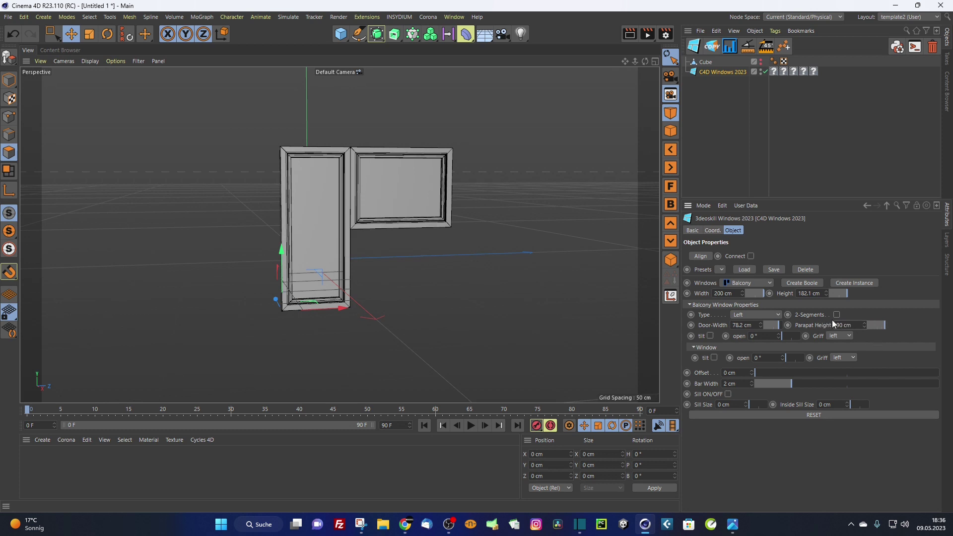
Try the tilt option on the balcony door and the window, then open the window sash to 26.2°.
click(709, 336)
click(709, 335)
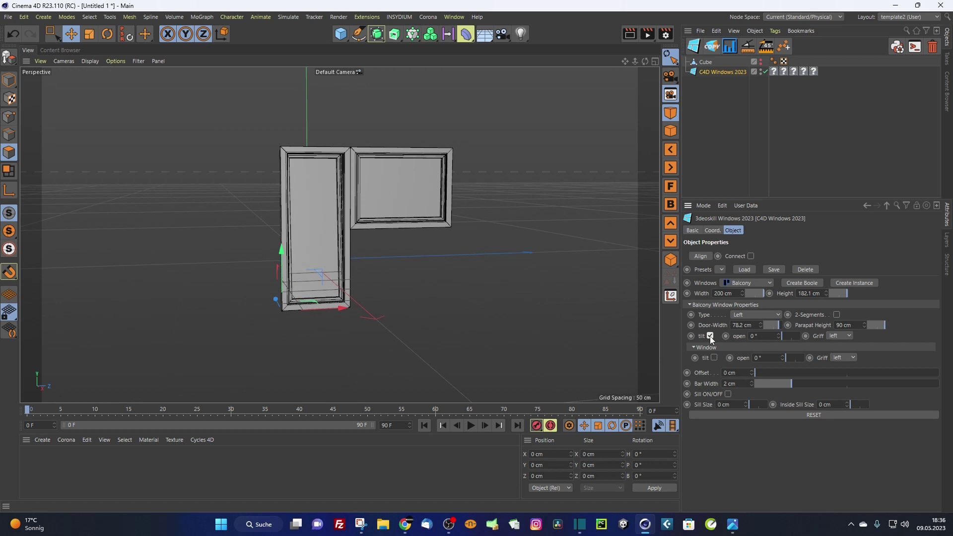
click(714, 358)
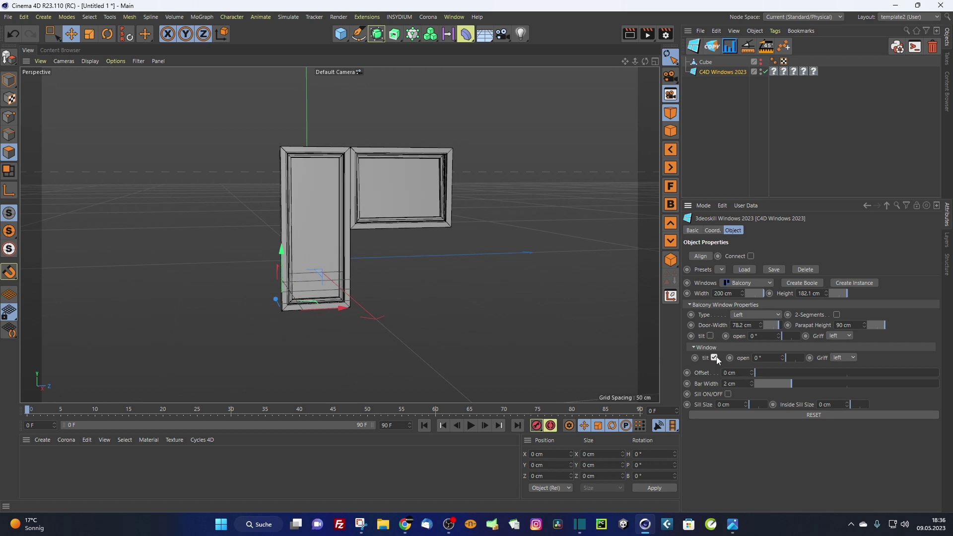
drag(786, 359, 789, 359)
alt+drag(377, 203, 163, 194)
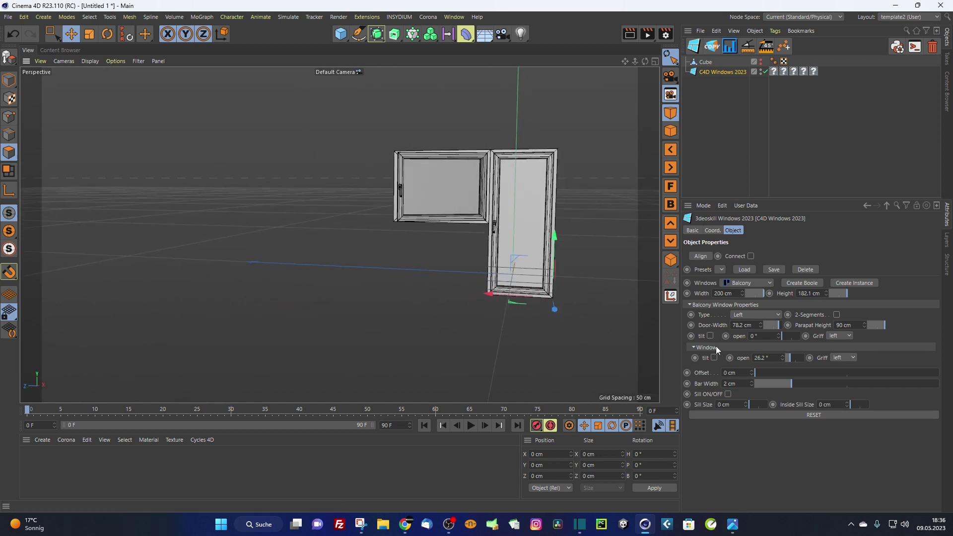
Try the right and fixed handle options on the balcony window, return to left, and set its open angle to 16.9°.
click(843, 358)
click(849, 378)
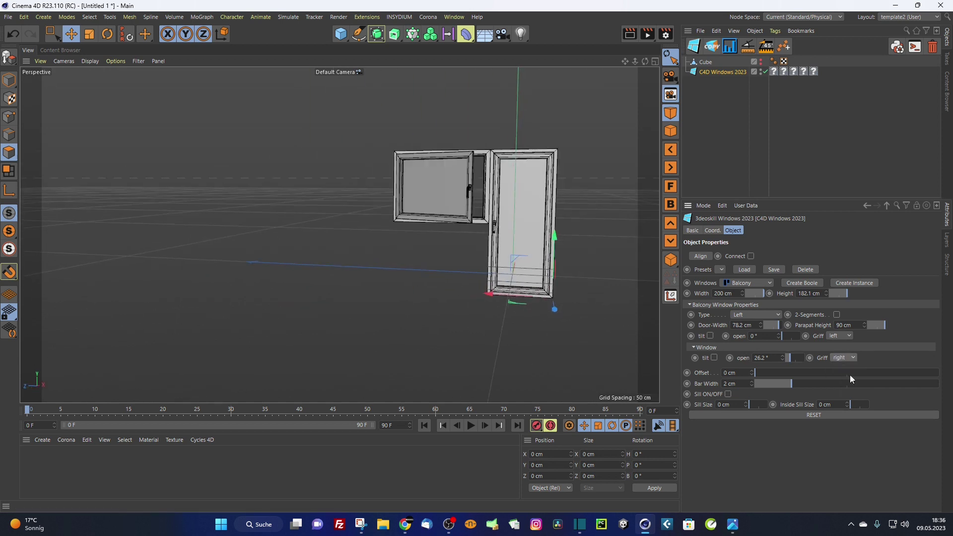
click(844, 389)
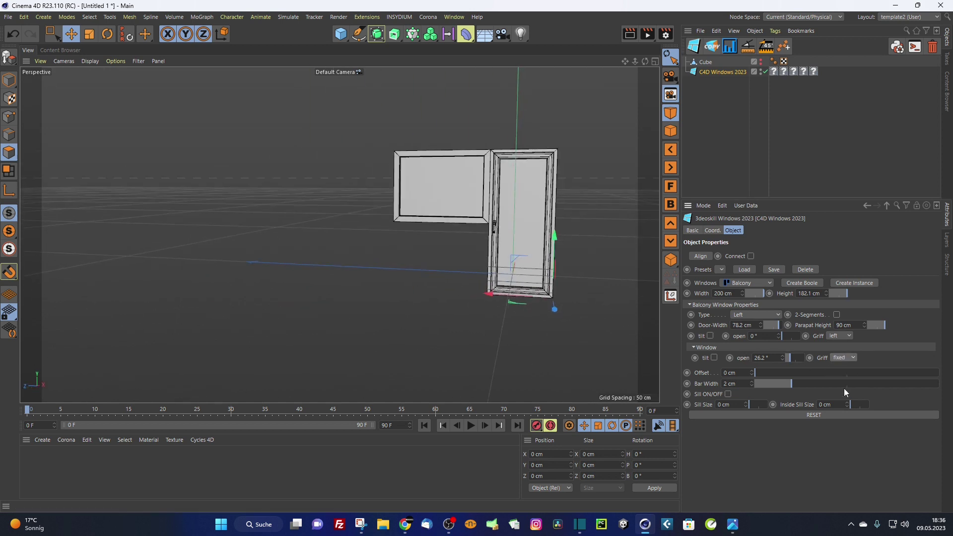
alt+drag(540, 225, 590, 253)
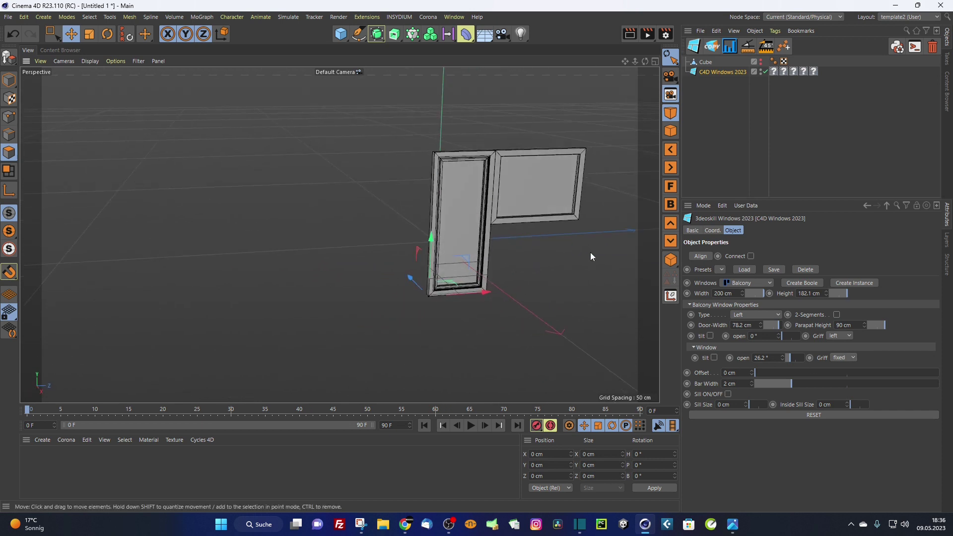
click(843, 358)
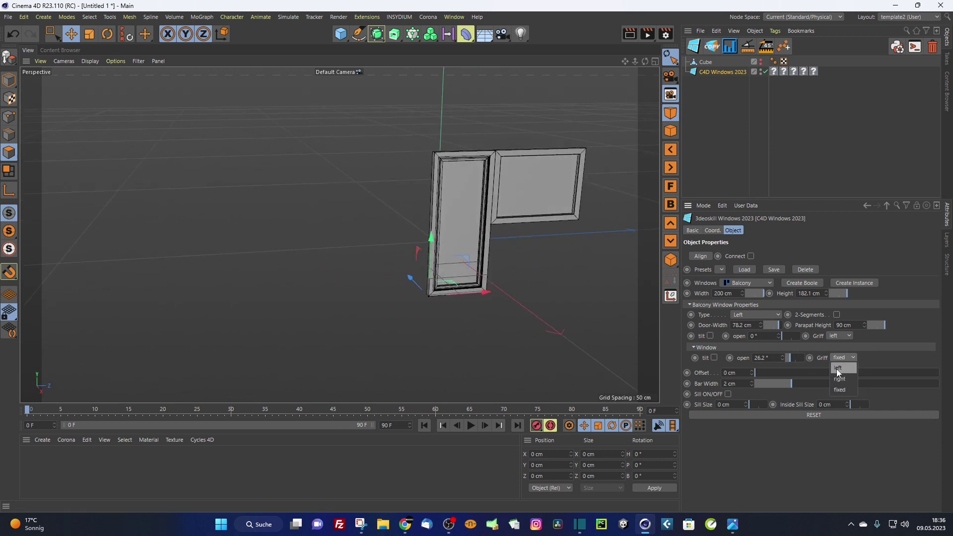
click(841, 368)
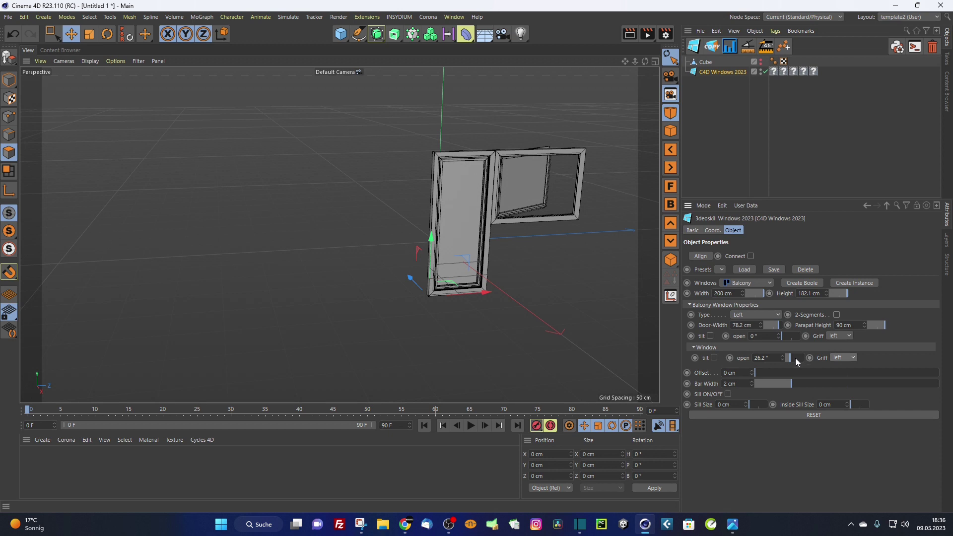
drag(795, 358, 787, 361)
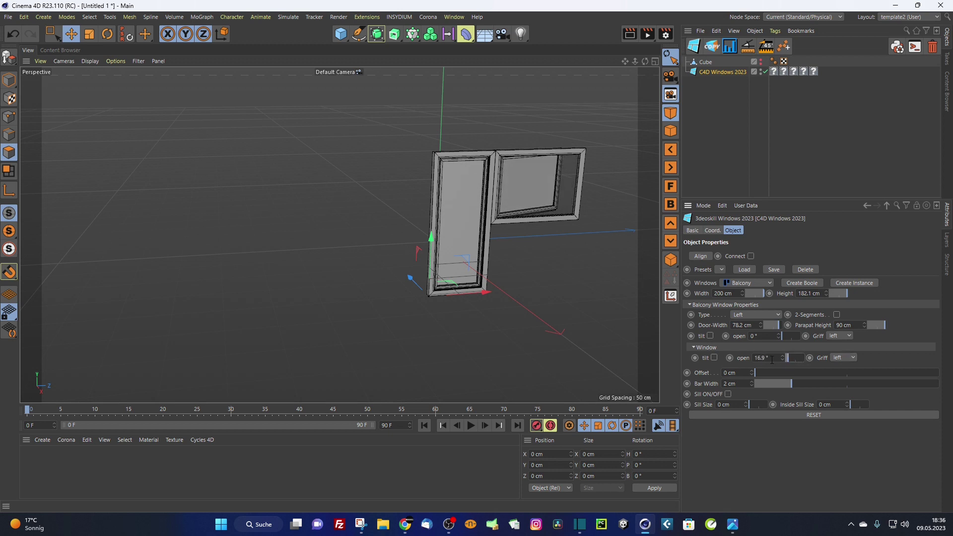
Split the window beside the balcony door into two segments, with the right one tilted and its open angle at 44.6°.
click(836, 315)
alt+drag(516, 207, 510, 253)
scroll(493, 201, up, 3)
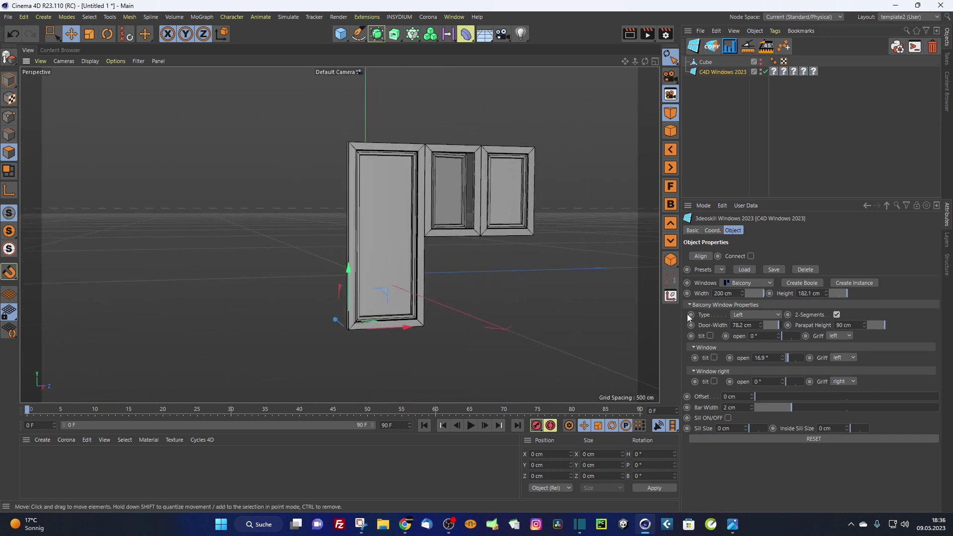
drag(787, 383, 808, 369)
click(836, 315)
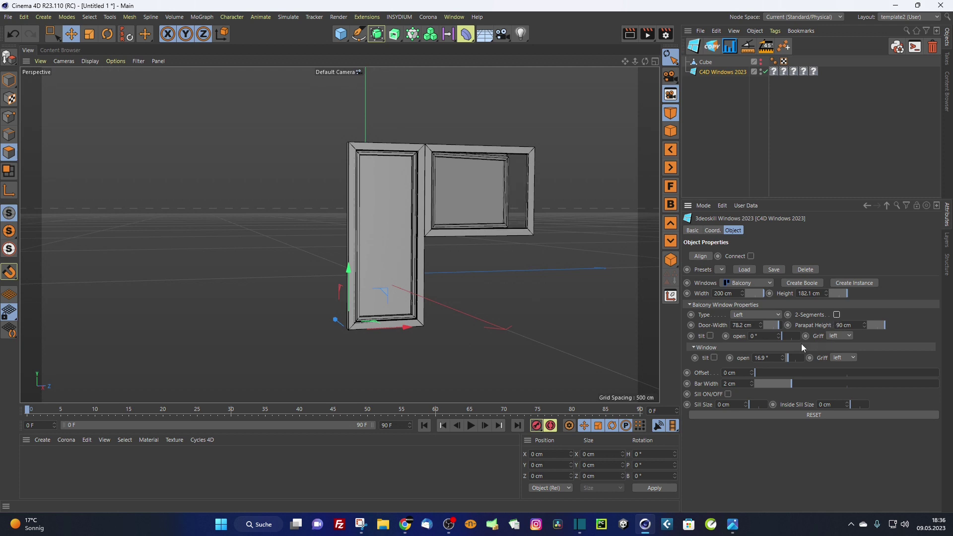
click(836, 315)
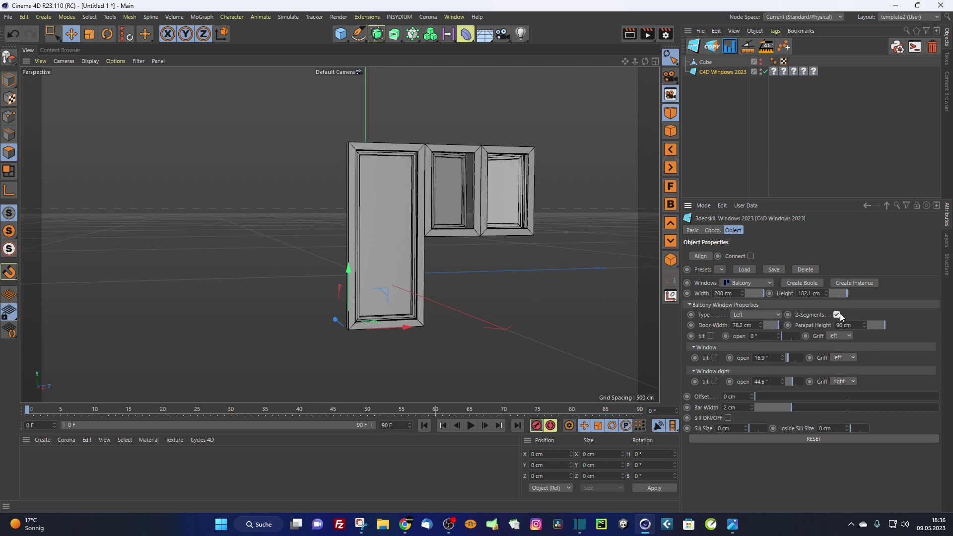
click(715, 381)
alt+drag(348, 223, 398, 241)
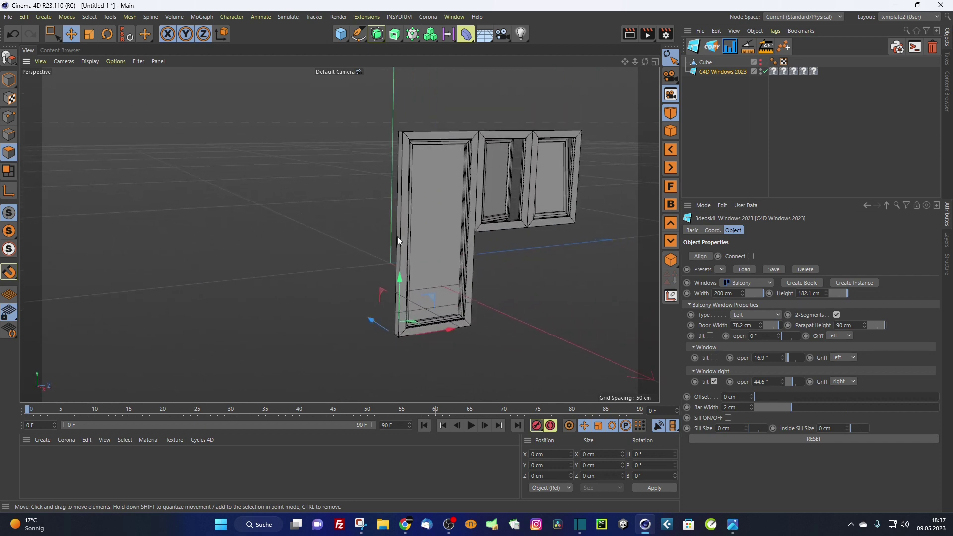
Turn on the sill for the balcony window and inspect it from both sides.
click(727, 417)
scroll(501, 257, up, 5)
scroll(472, 260, down, 4)
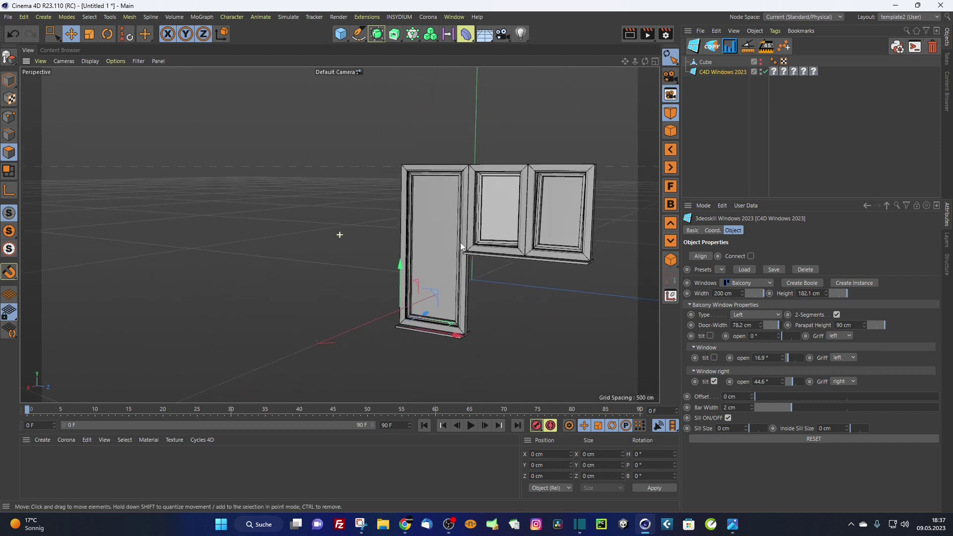
alt+drag(471, 260, 519, 224)
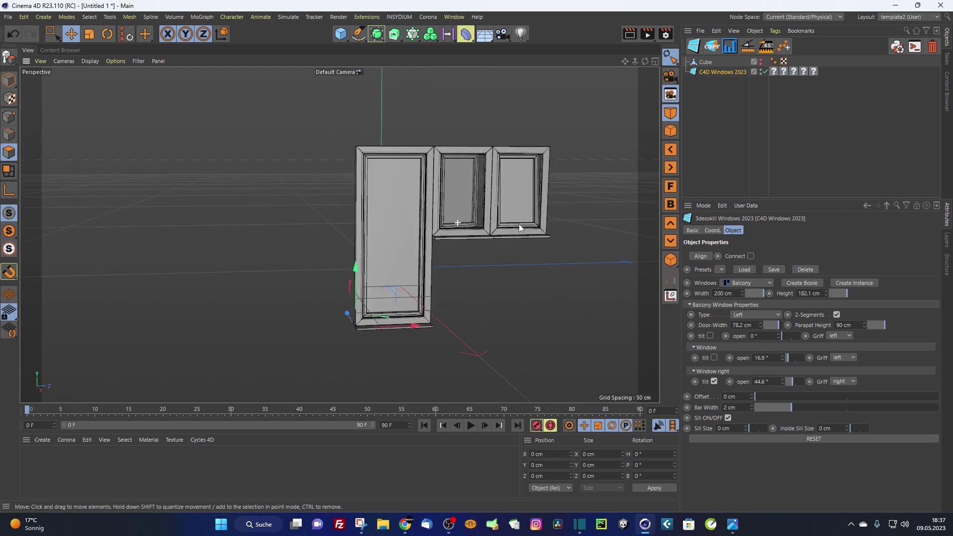
click(737, 284)
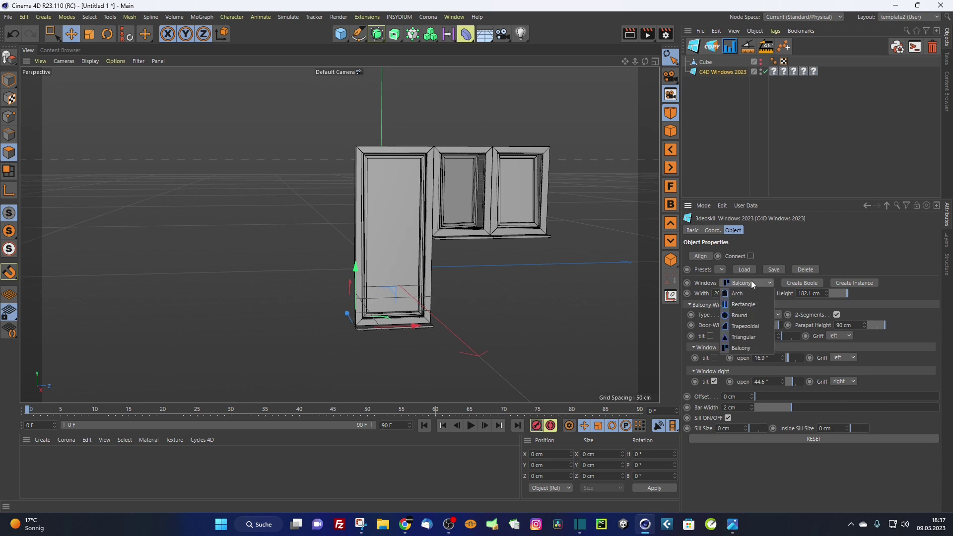
click(779, 249)
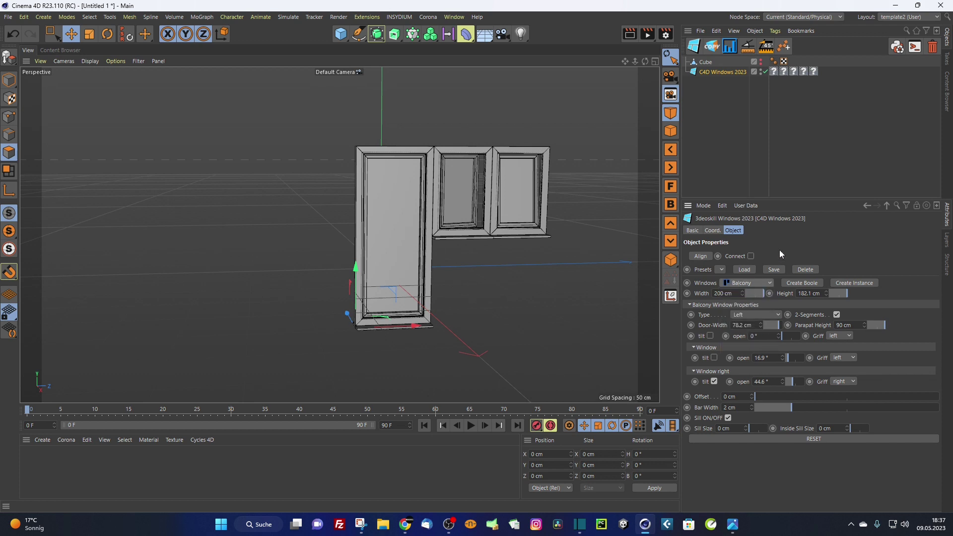